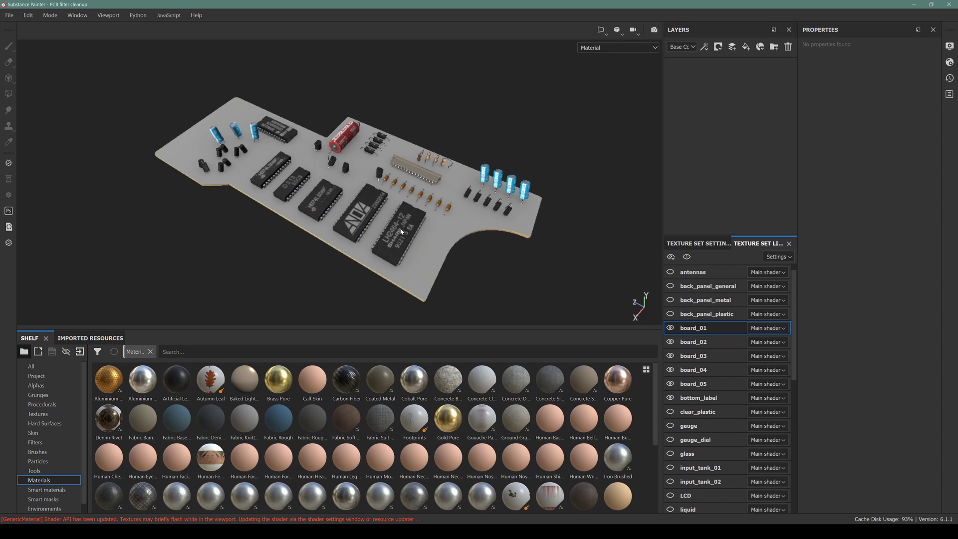
Step: Go up to the PCB filter folder in File Explorer and start selecting the PCB smart material files
{"action": "scroll", "coordinate": [490, 241], "scroll_direction": "up", "scroll_amount": 3}
{"action": "left_click_drag", "start_coordinate": [489, 241], "coordinate": [338, 236], "text": "alt"}
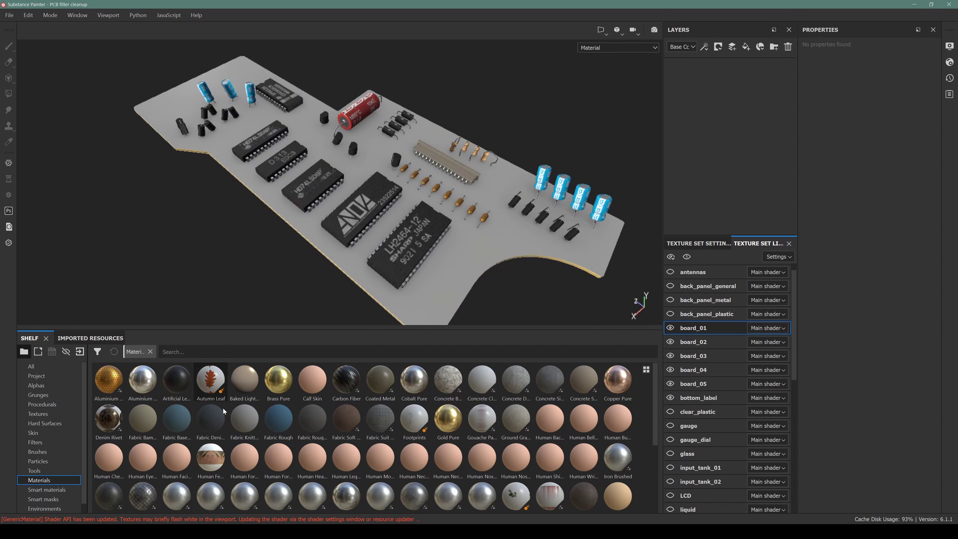
{"action": "left_click", "coordinate": [280, 532]}
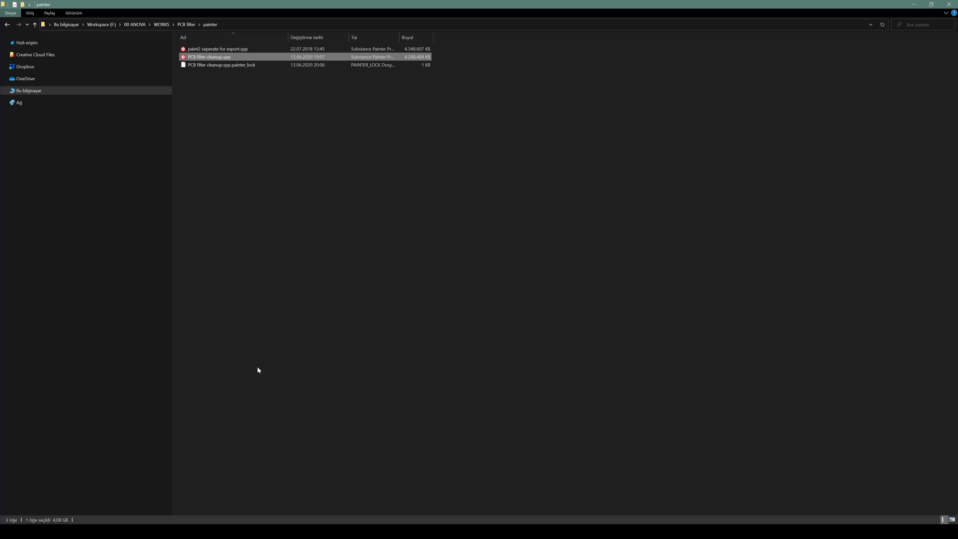
{"action": "left_click", "coordinate": [190, 26]}
{"action": "left_click", "coordinate": [191, 25]}
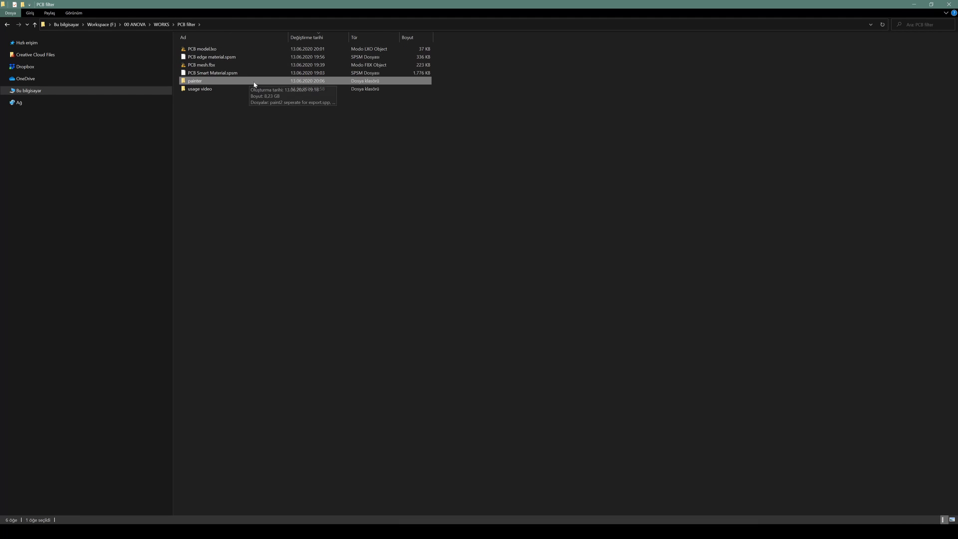
{"action": "left_click", "coordinate": [214, 73]}
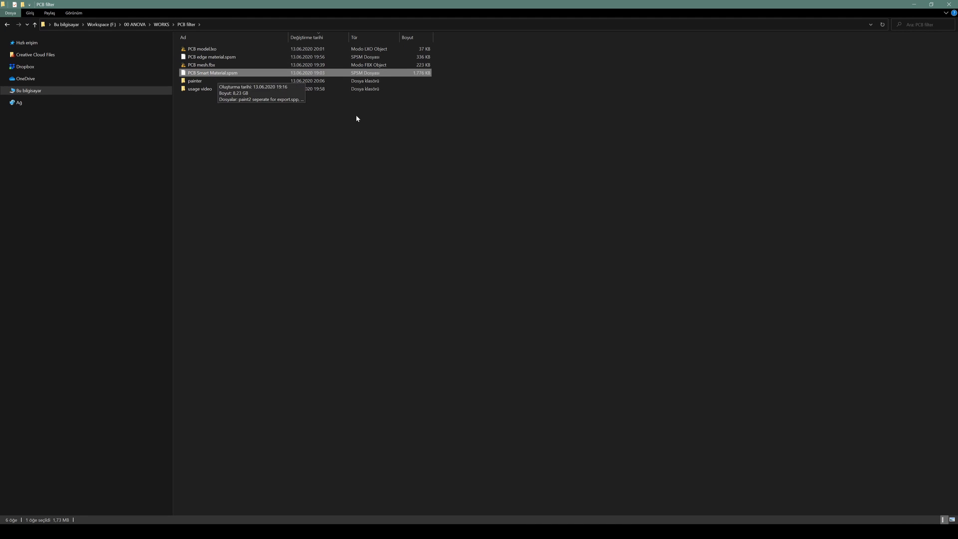
{"action": "left_click", "coordinate": [210, 57], "text": "ctrl"}
{"action": "left_click_drag", "start_coordinate": [218, 70], "coordinate": [200, 67]}
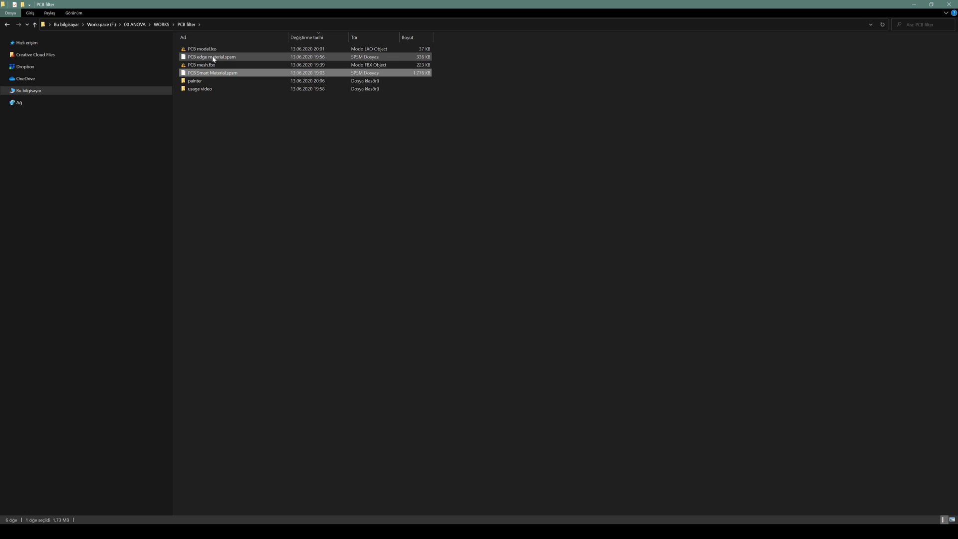
Step: Select PCB edge material.spsm and PCB Smart Material.spsm together and drag them into Substance Painter
{"action": "left_click", "coordinate": [213, 58]}
{"action": "left_click", "coordinate": [198, 74]}
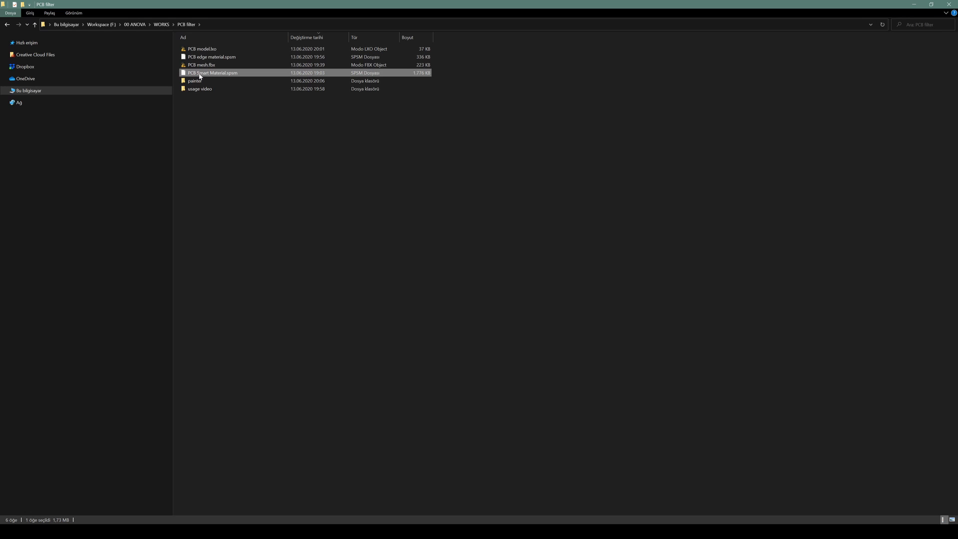
{"action": "left_click", "coordinate": [199, 94]}
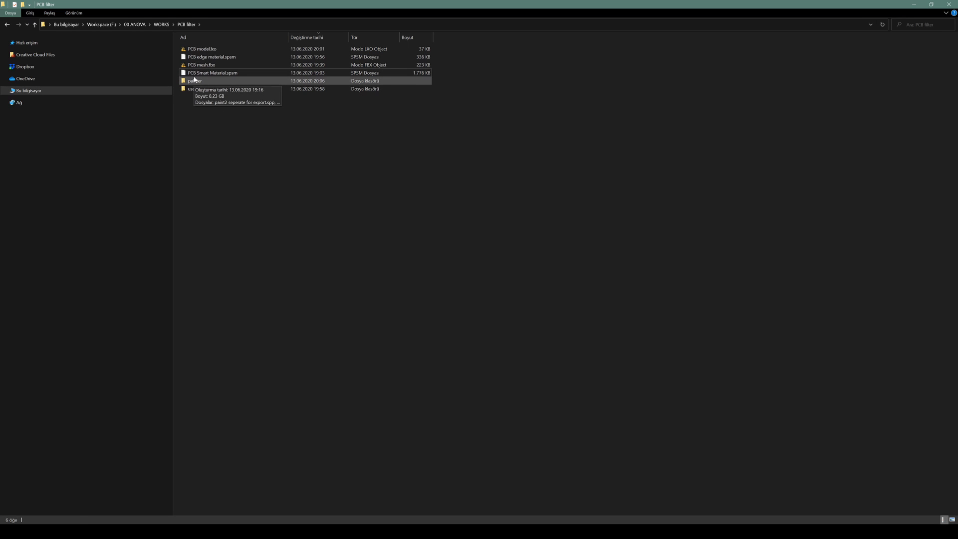
{"action": "left_click", "coordinate": [214, 75]}
{"action": "left_click", "coordinate": [300, 124]}
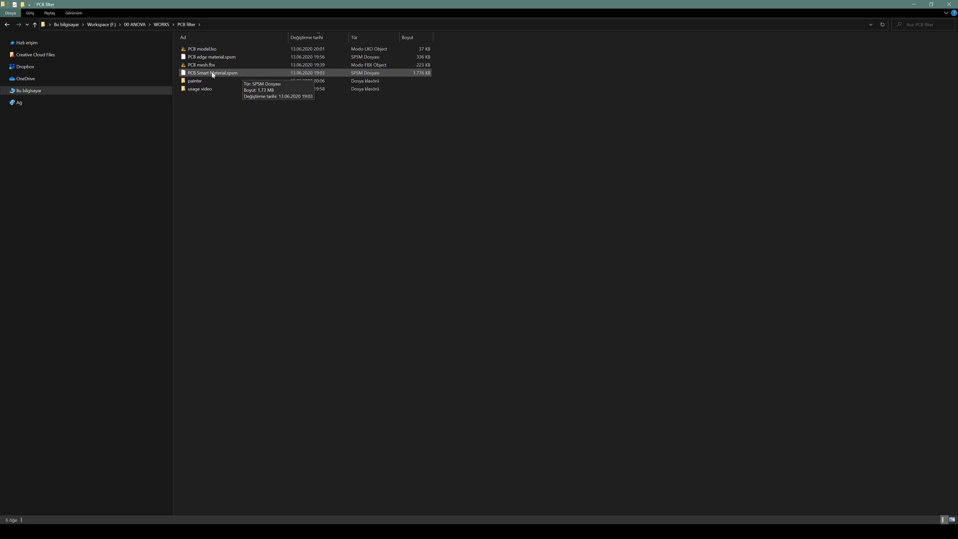
{"action": "left_click", "coordinate": [209, 57]}
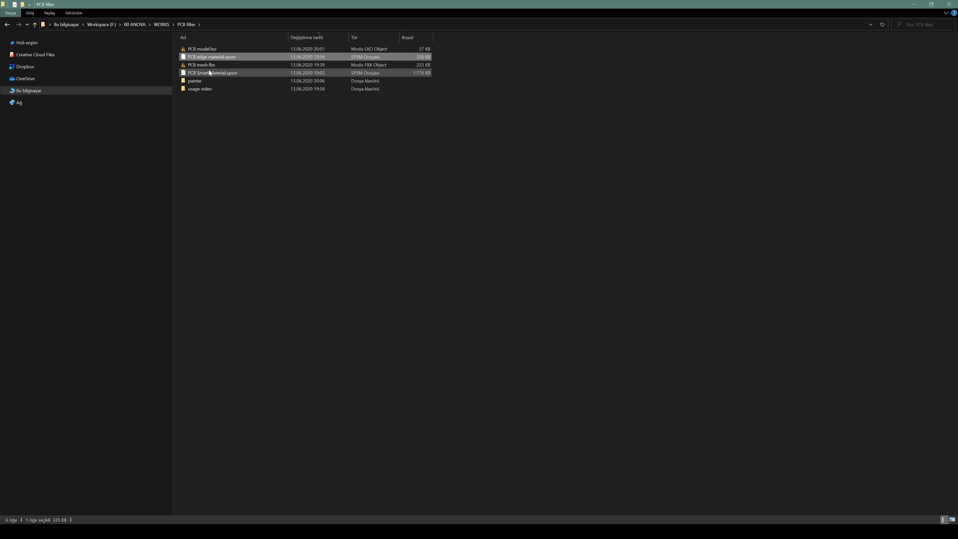
{"action": "left_click", "coordinate": [209, 73], "text": "ctrl"}
{"action": "mouse_move", "coordinate": [209, 73]}
{"action": "left_mouse_down"}
{"action": "mouse_move", "coordinate": [363, 117]}
{"action": "mouse_move", "coordinate": [508, 359]}
{"action": "mouse_move", "coordinate": [503, 424]}
{"action": "mouse_move", "coordinate": [486, 441]}
{"action": "mouse_move", "coordinate": [486, 534]}
{"action": "mouse_move", "coordinate": [450, 414]}
{"action": "left_mouse_up"}
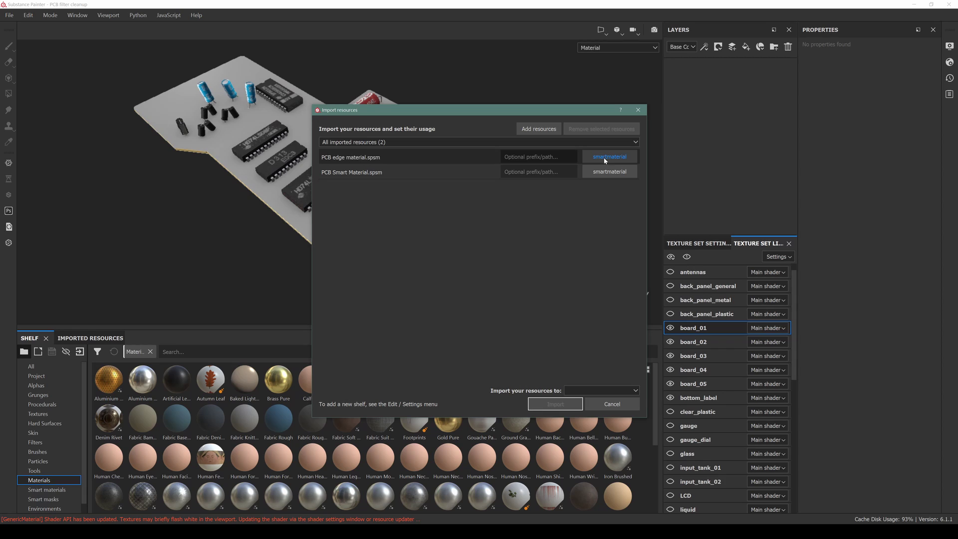
Step: Keep both PCB files as smart materials, set the import destination to shelf 'shelf', and close the dialog
{"action": "left_click", "coordinate": [610, 390]}
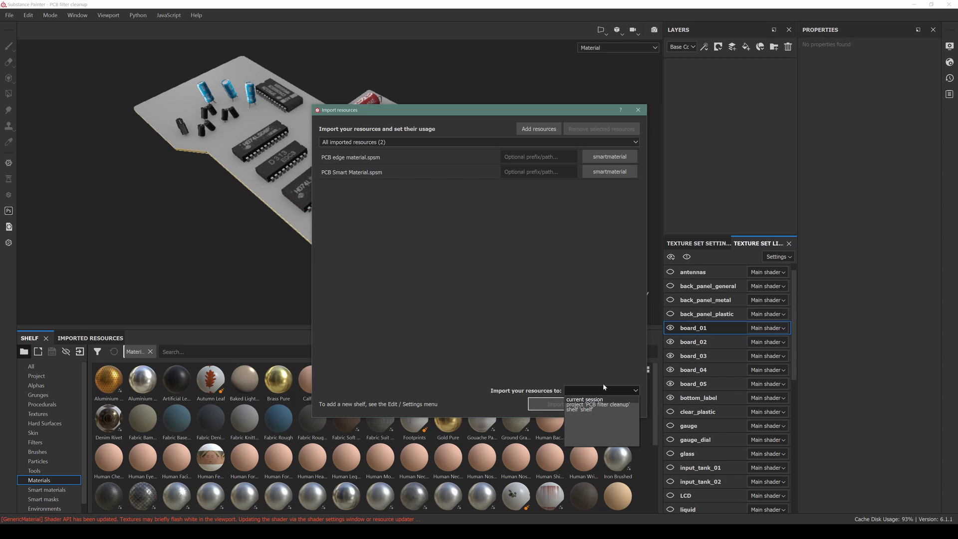
{"action": "left_click", "coordinate": [574, 410]}
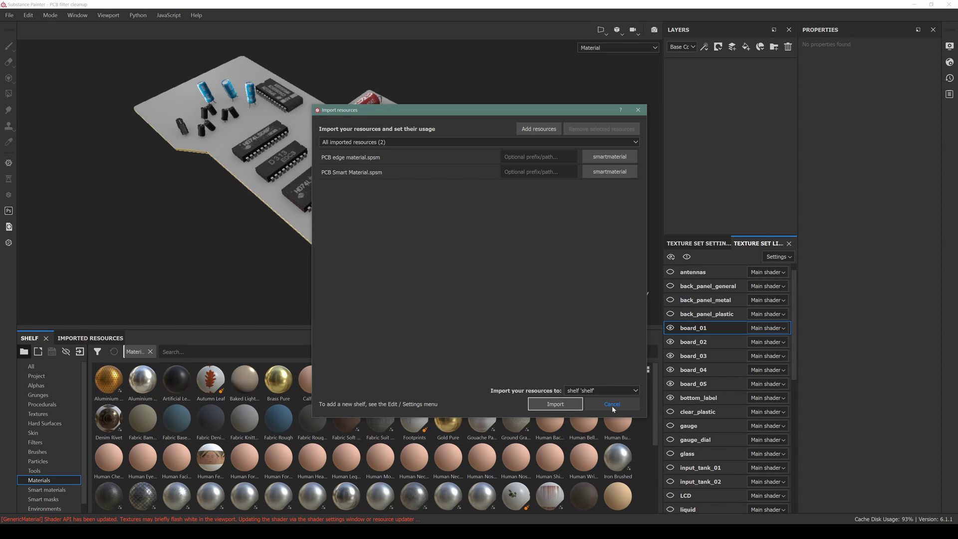
{"action": "left_click", "coordinate": [611, 389]}
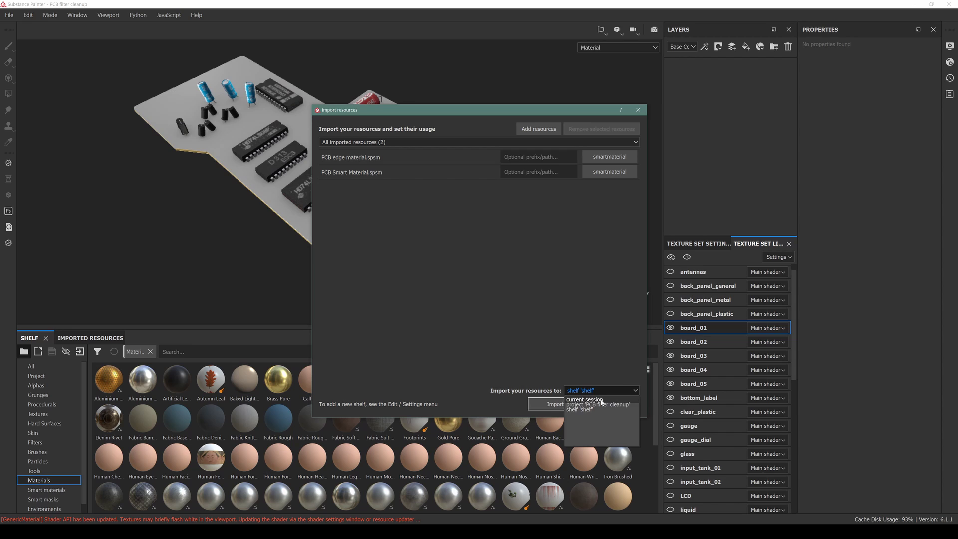
{"action": "left_click", "coordinate": [594, 409]}
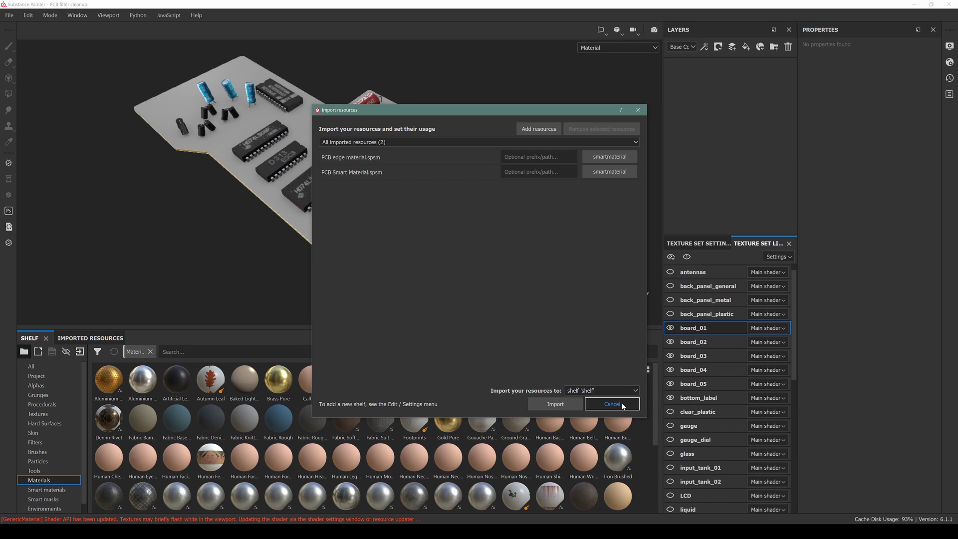
{"action": "left_click", "coordinate": [555, 404]}
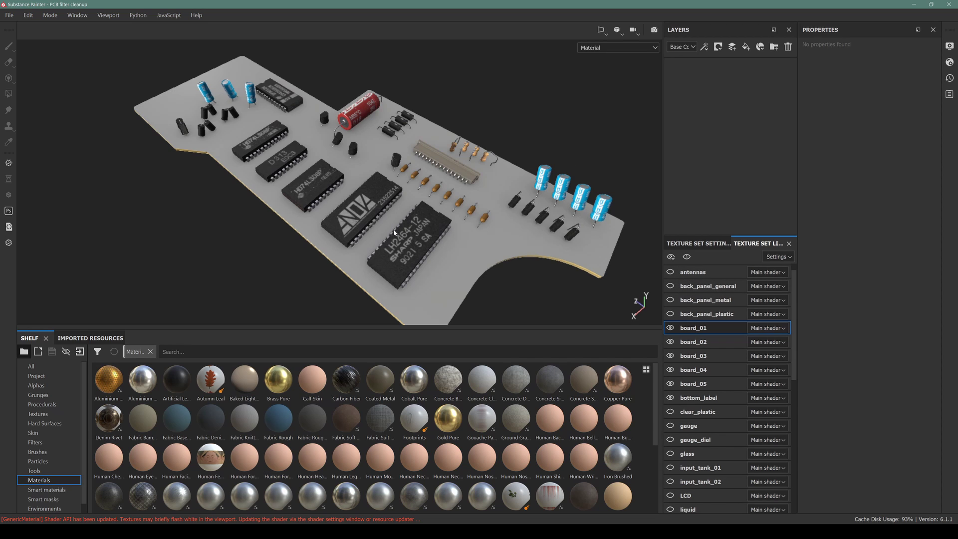
{"action": "left_click_drag", "start_coordinate": [300, 235], "coordinate": [288, 218], "text": "alt"}
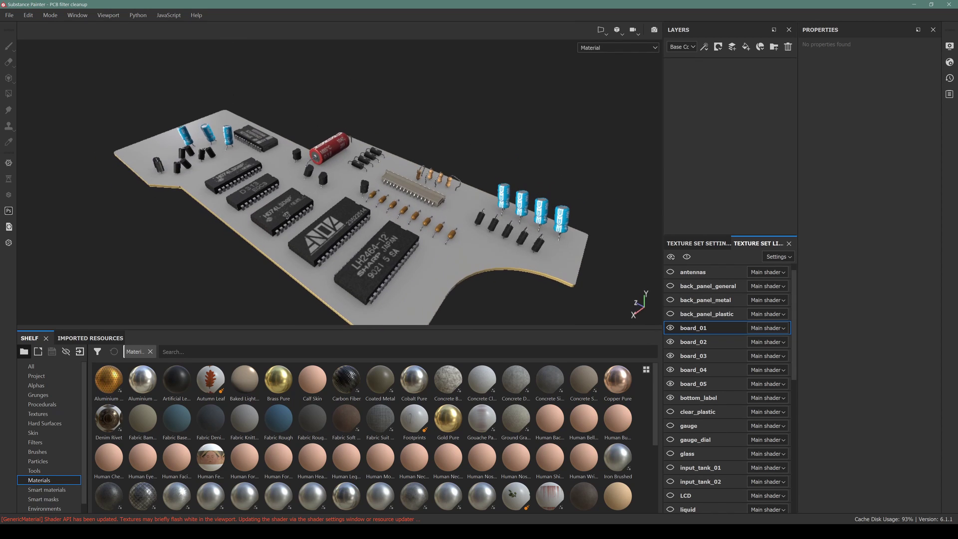
{"action": "key", "text": "F1"}
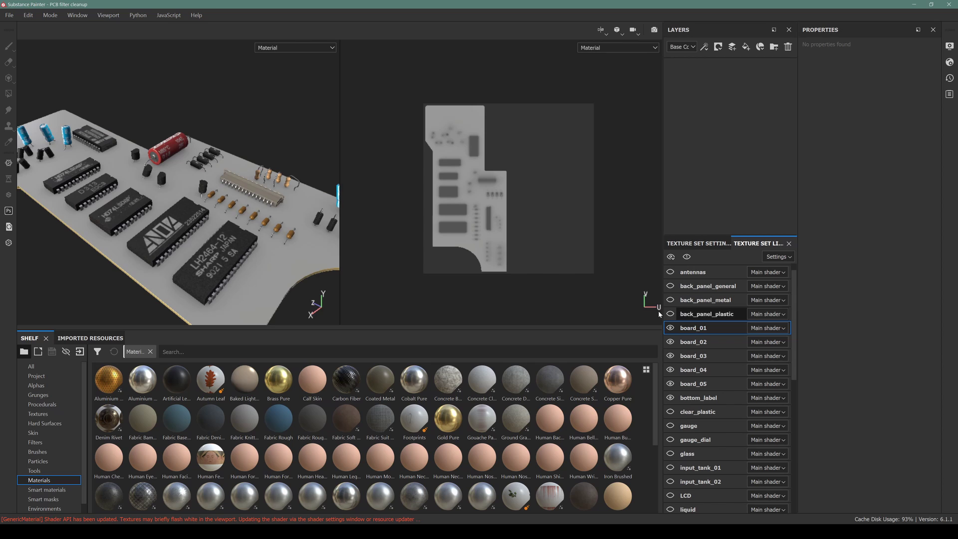
{"action": "left_click_drag", "start_coordinate": [305, 217], "coordinate": [199, 177], "text": "alt"}
{"action": "scroll", "coordinate": [482, 190], "scroll_direction": "down", "scroll_amount": 1}
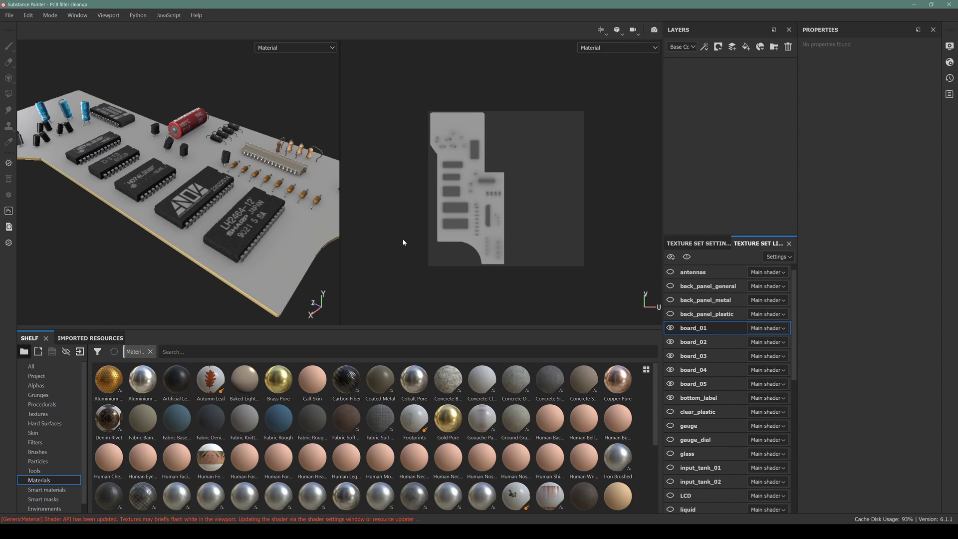
{"action": "key", "text": "F2"}
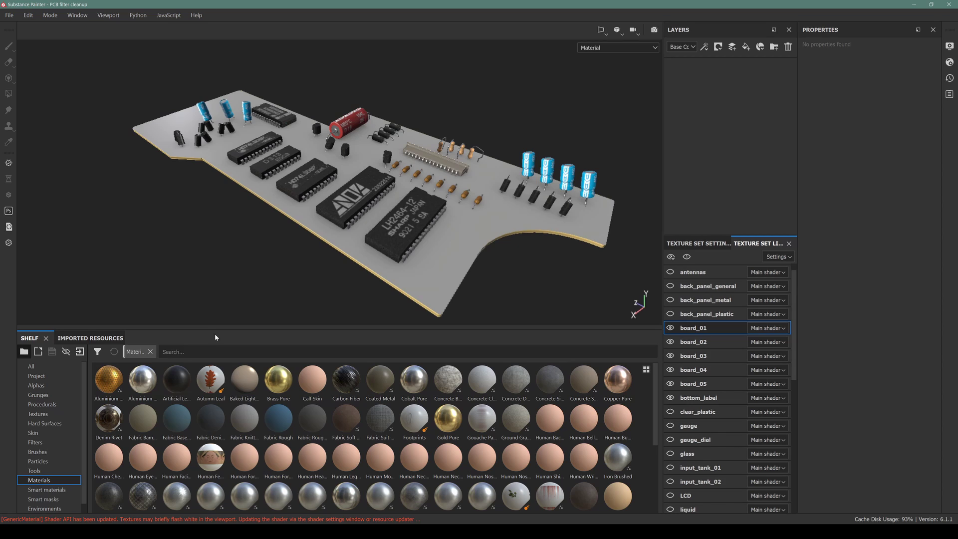
Step: Filter the shelf's smart materials with the search term 'pcb'
{"action": "left_click", "coordinate": [177, 352]}
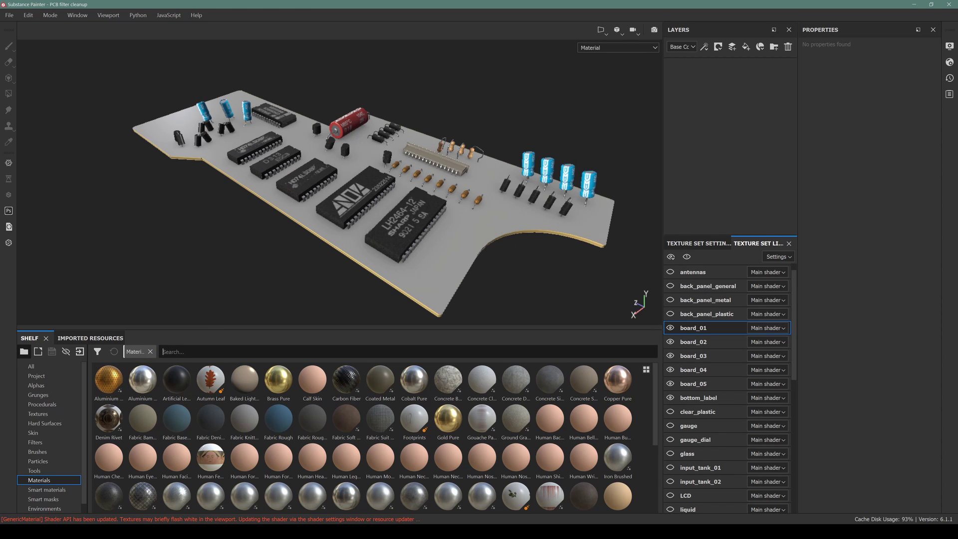
{"action": "type", "text": "pcb"}
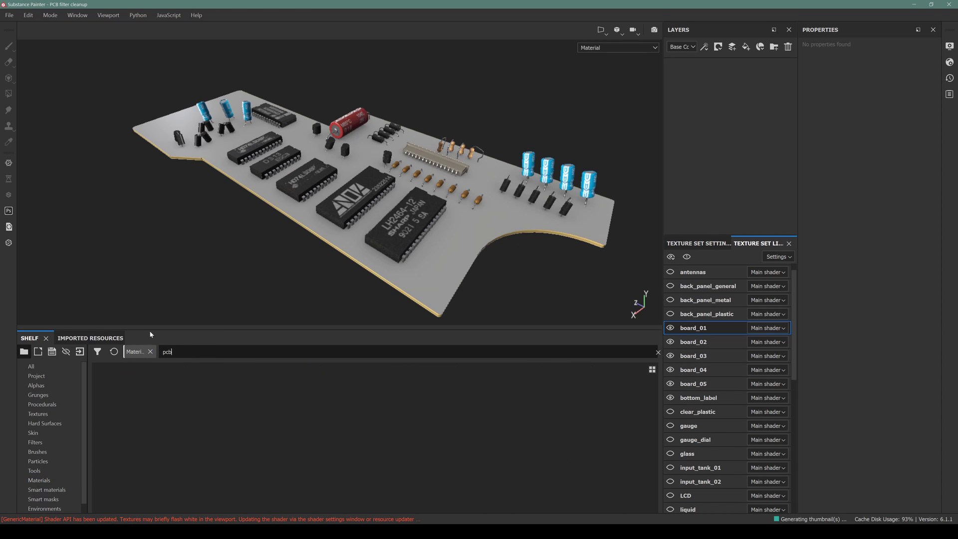
{"action": "left_click", "coordinate": [54, 489]}
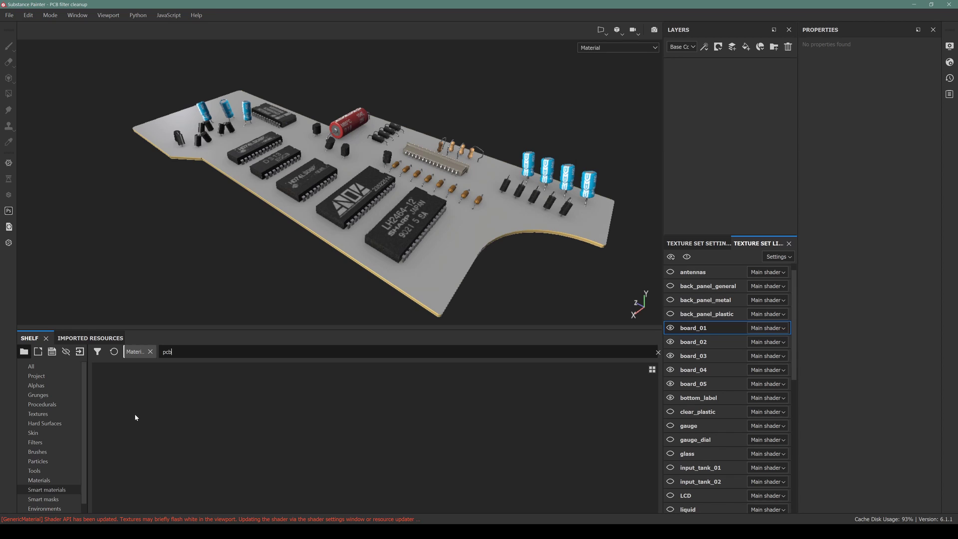
{"action": "left_click", "coordinate": [47, 490]}
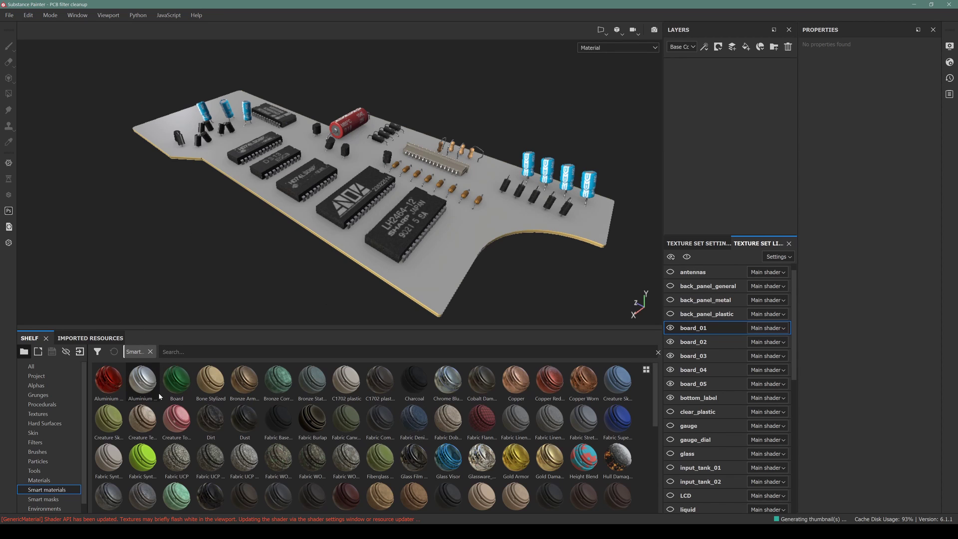
{"action": "left_click", "coordinate": [184, 351]}
{"action": "type", "text": "pcb"}
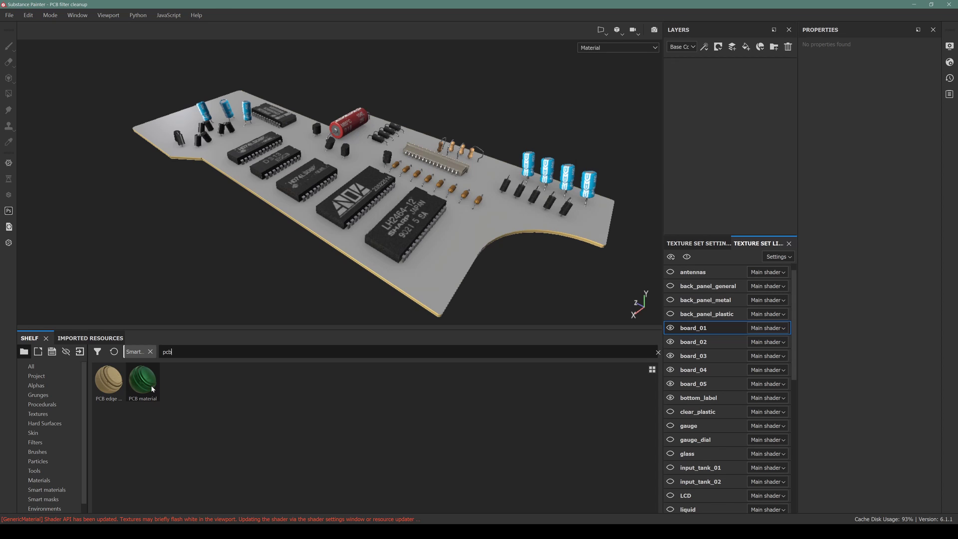
Step: Apply the PCB material smart material to the board's layers and orbit around the chips
{"action": "left_click_drag", "start_coordinate": [152, 389], "coordinate": [720, 109]}
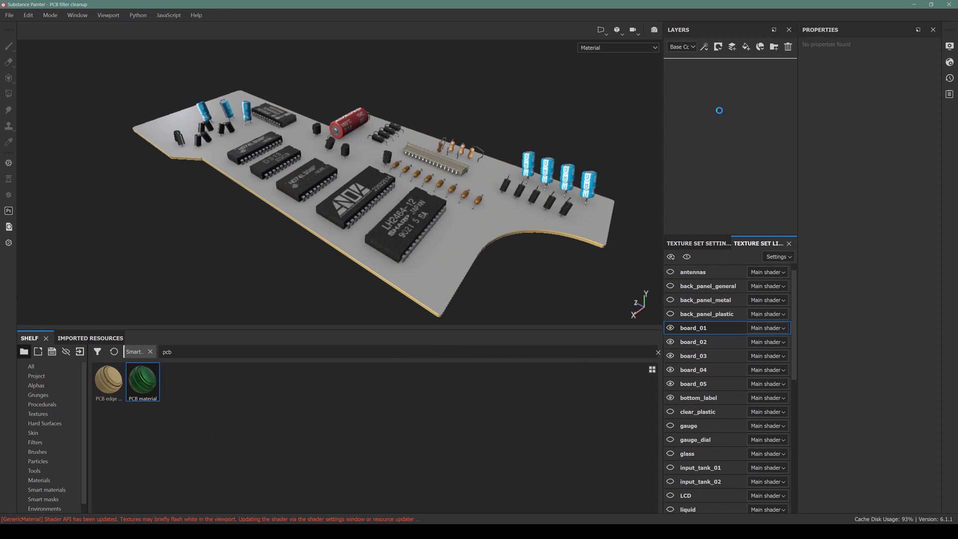
{"action": "left_click_drag", "start_coordinate": [281, 156], "coordinate": [346, 152], "text": "alt"}
{"action": "scroll", "coordinate": [459, 189], "scroll_direction": "up", "scroll_amount": 3}
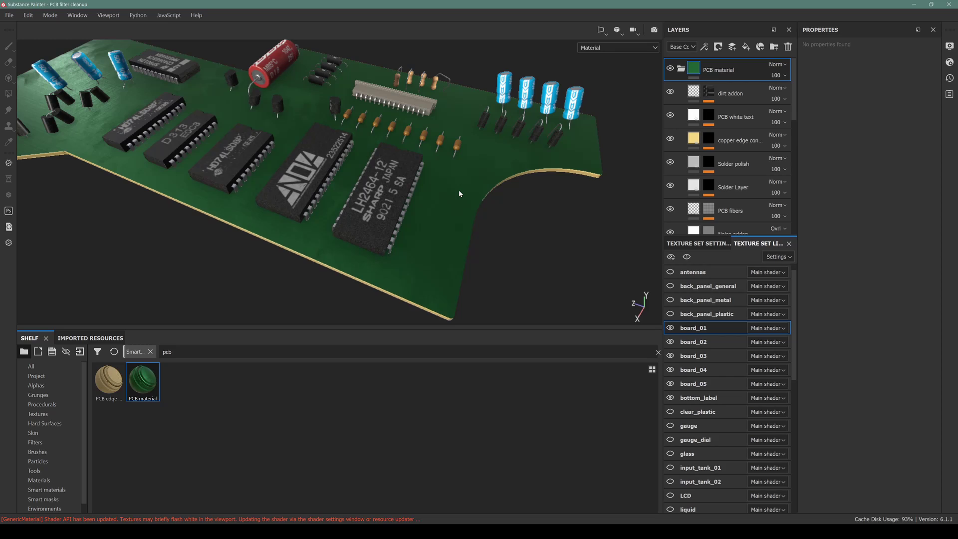
{"action": "left_click_drag", "start_coordinate": [412, 190], "coordinate": [433, 206], "text": "alt"}
{"action": "scroll", "coordinate": [461, 208], "scroll_direction": "up", "scroll_amount": 5}
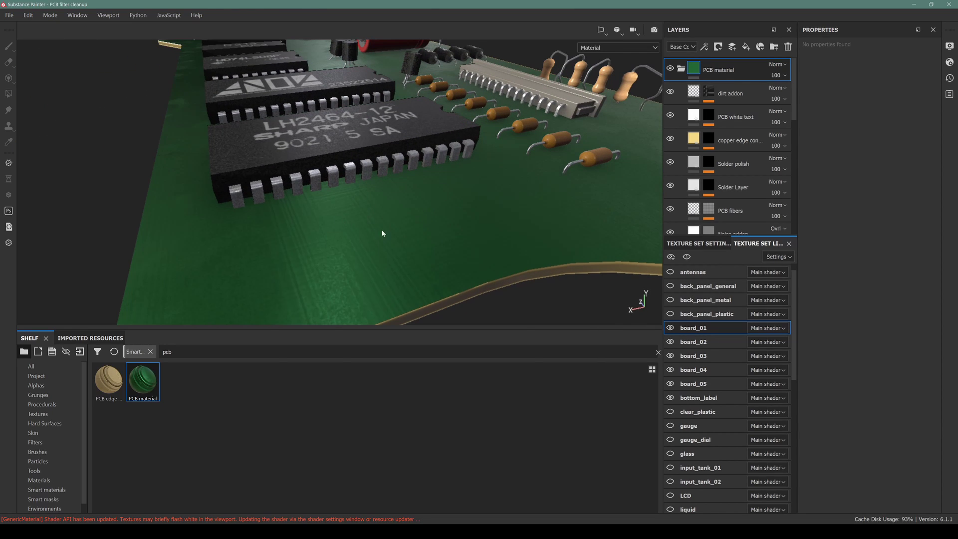
{"action": "scroll", "coordinate": [728, 142], "scroll_direction": "down", "scroll_amount": 5}
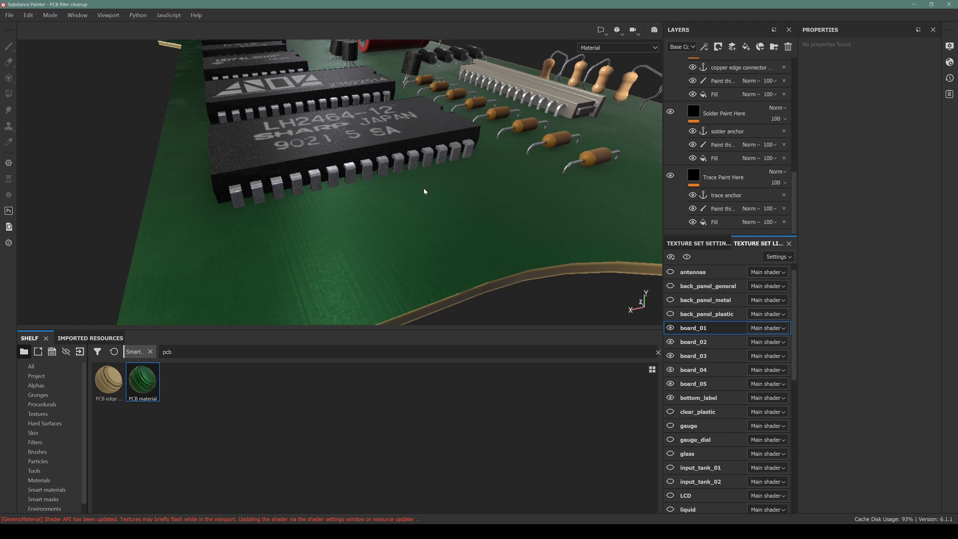
{"action": "left_click_drag", "start_coordinate": [543, 216], "coordinate": [561, 280], "text": "alt"}
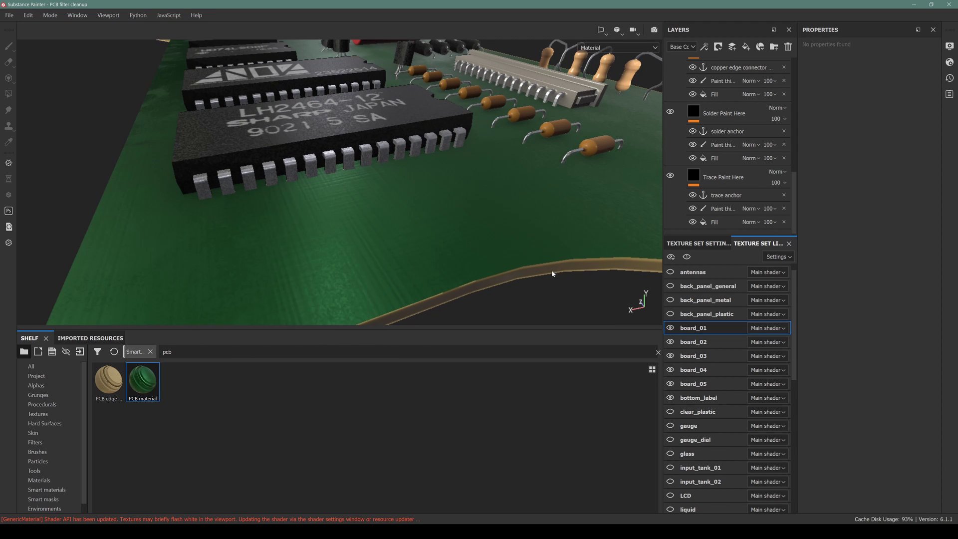
Step: Pick the PCB edge smart material and orbit to the board's gold edge and curved corner
{"action": "left_click", "coordinate": [110, 388]}
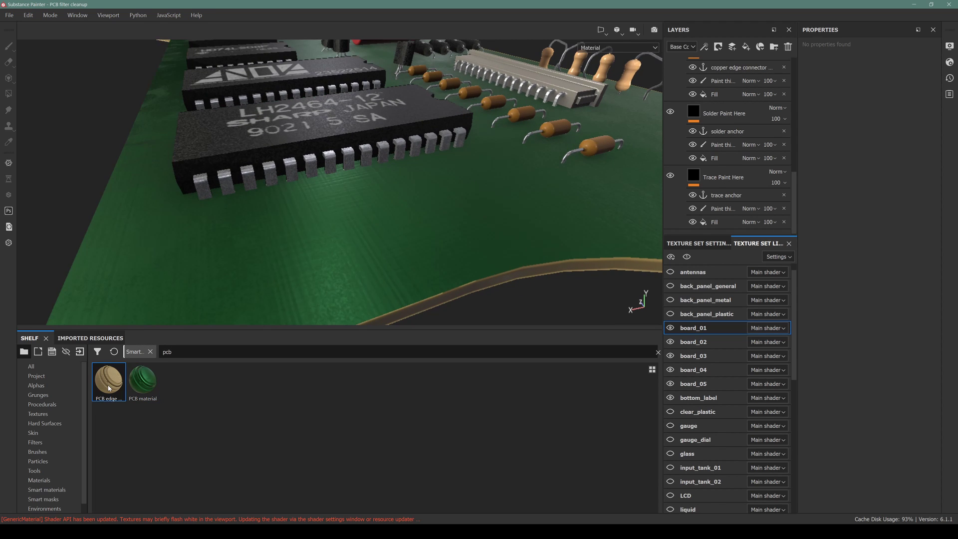
{"action": "left_click_drag", "start_coordinate": [571, 268], "coordinate": [346, 225], "text": "alt"}
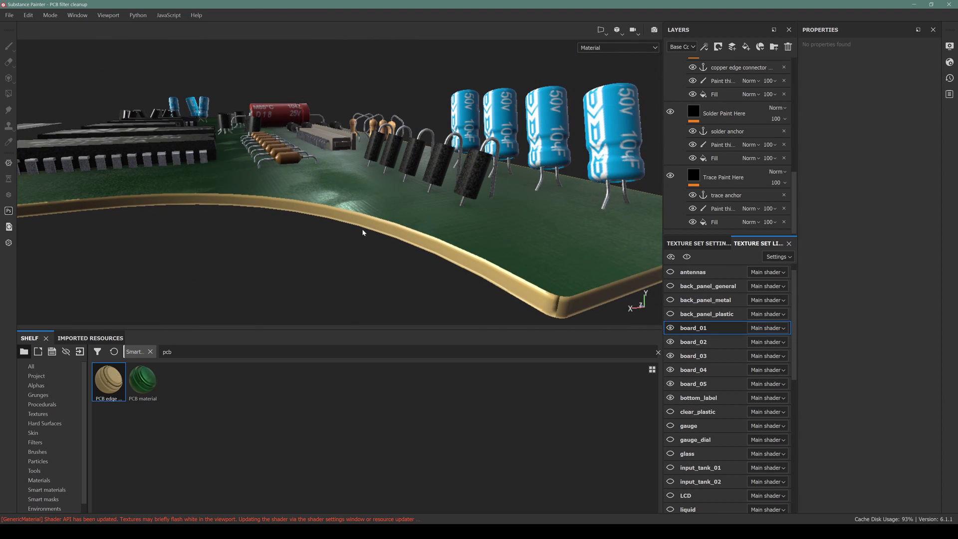
{"action": "left_click_drag", "start_coordinate": [398, 250], "coordinate": [258, 226], "text": "alt"}
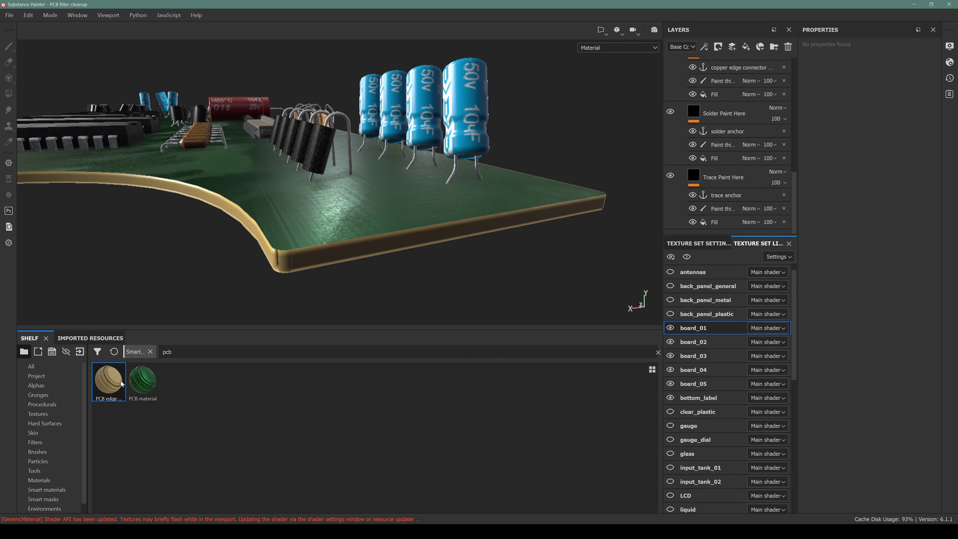
Step: Open the board_02 texture set and select its Edge color1 fill layer, keeping its name
{"action": "left_click", "coordinate": [671, 342]}
{"action": "left_click", "coordinate": [671, 342]}
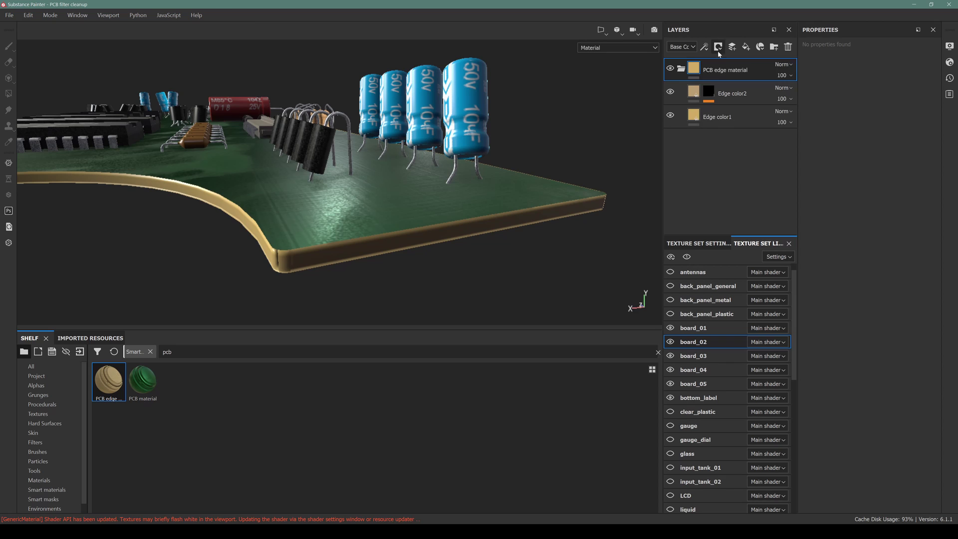
{"action": "left_click", "coordinate": [717, 122]}
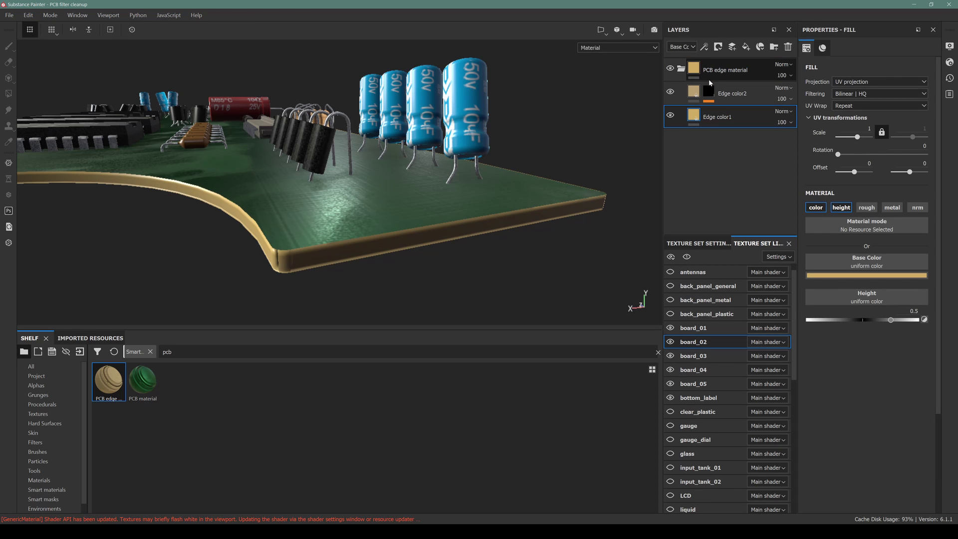
{"action": "scroll", "coordinate": [363, 242], "scroll_direction": "up", "scroll_amount": 3}
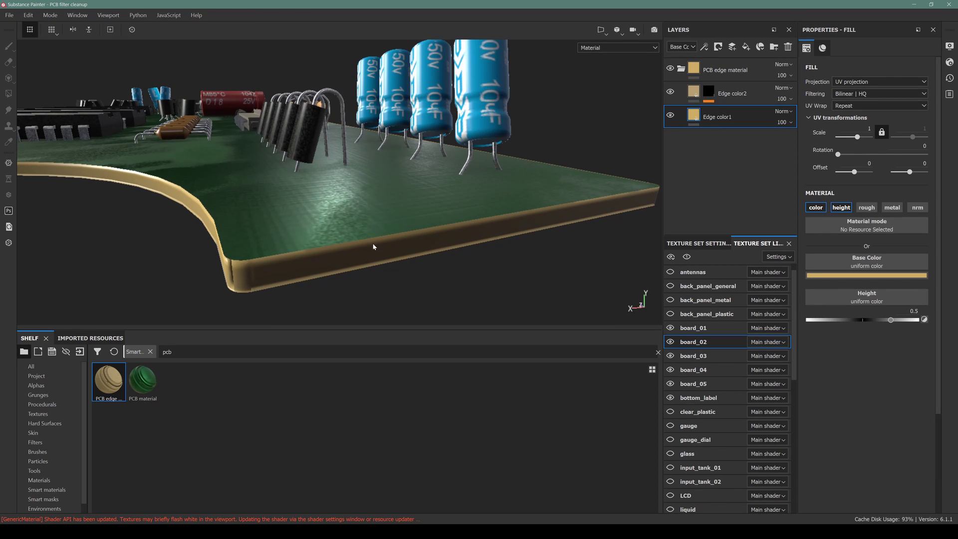
{"action": "left_click_drag", "start_coordinate": [397, 214], "coordinate": [447, 192], "text": "alt"}
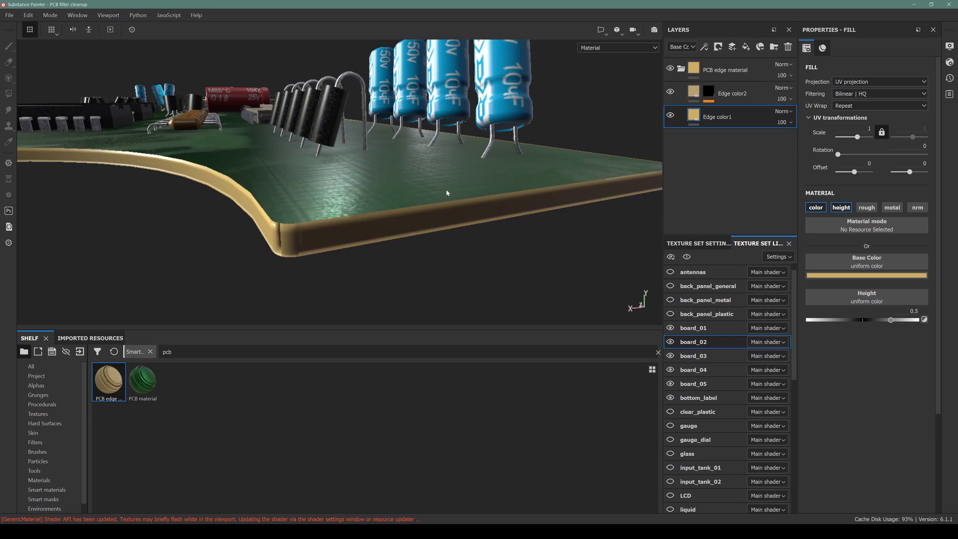
{"action": "double_click", "coordinate": [706, 118]}
{"action": "key", "text": "Return"}
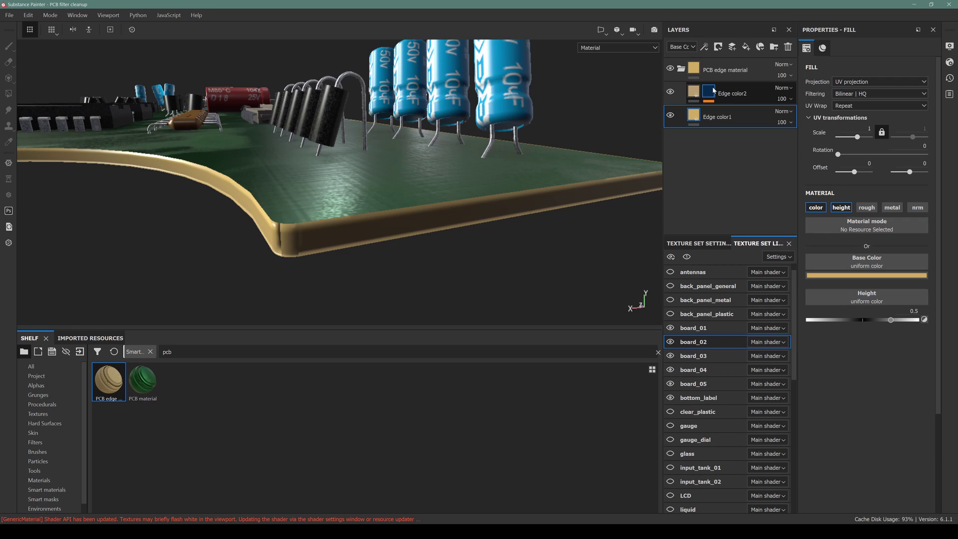
Step: Select Edge color2 and preview its roughness and normal/height channels, then return to the material view
{"action": "left_click", "coordinate": [731, 94]}
{"action": "key", "text": "c"}
{"action": "key", "text": "c"}
{"action": "key", "text": "c"}
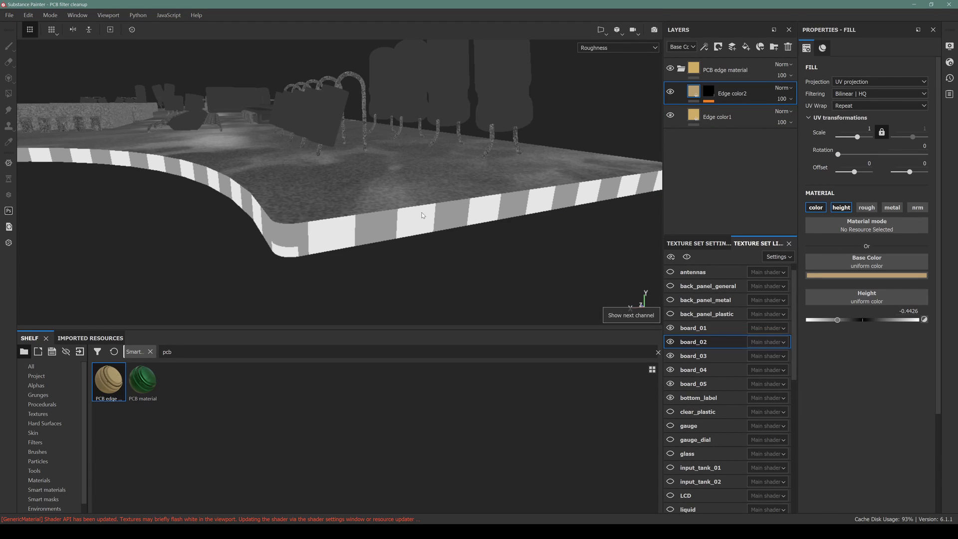
{"action": "key", "text": "c"}
{"action": "key", "text": "c"}
{"action": "key", "text": "c"}
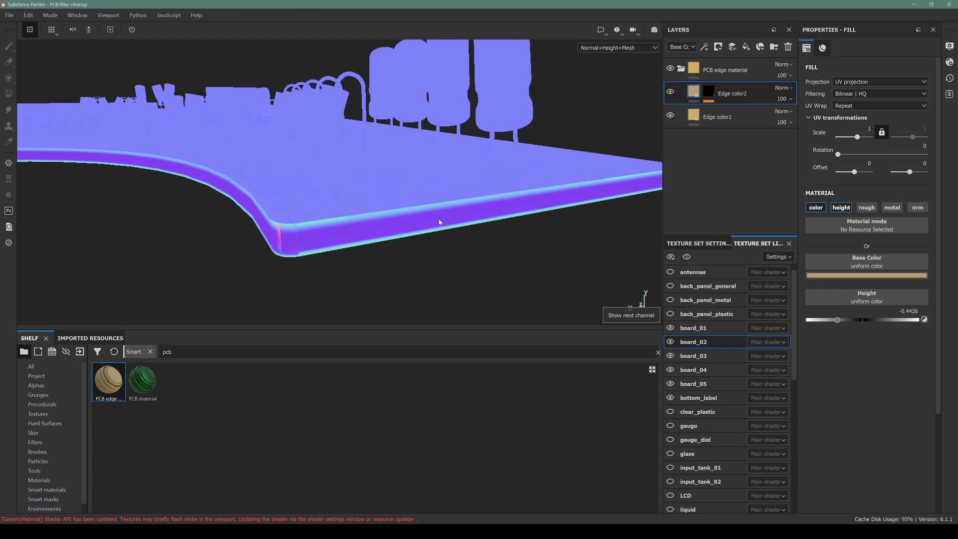
{"action": "left_click_drag", "start_coordinate": [439, 222], "coordinate": [466, 210], "text": "alt"}
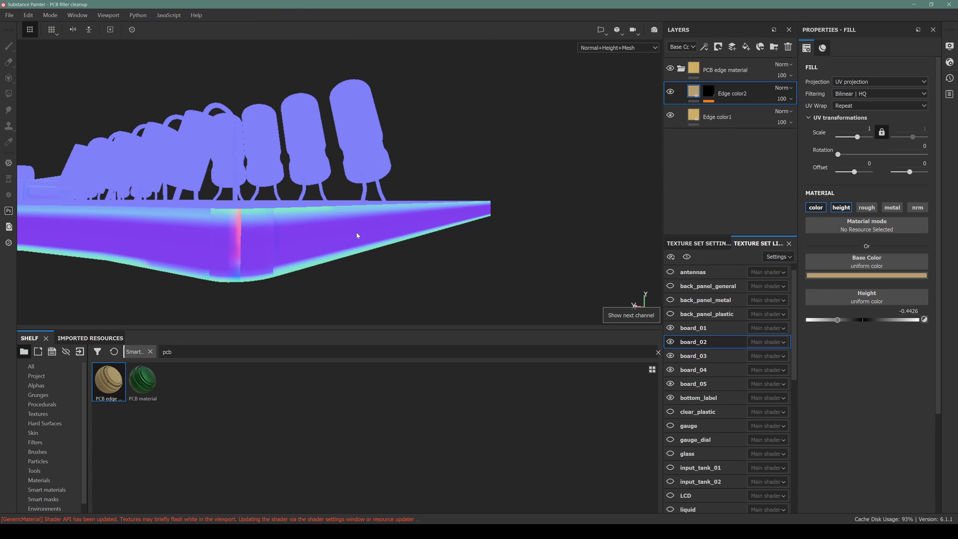
{"action": "key", "text": "m"}
{"action": "left_click_drag", "start_coordinate": [412, 210], "coordinate": [379, 216], "text": "alt"}
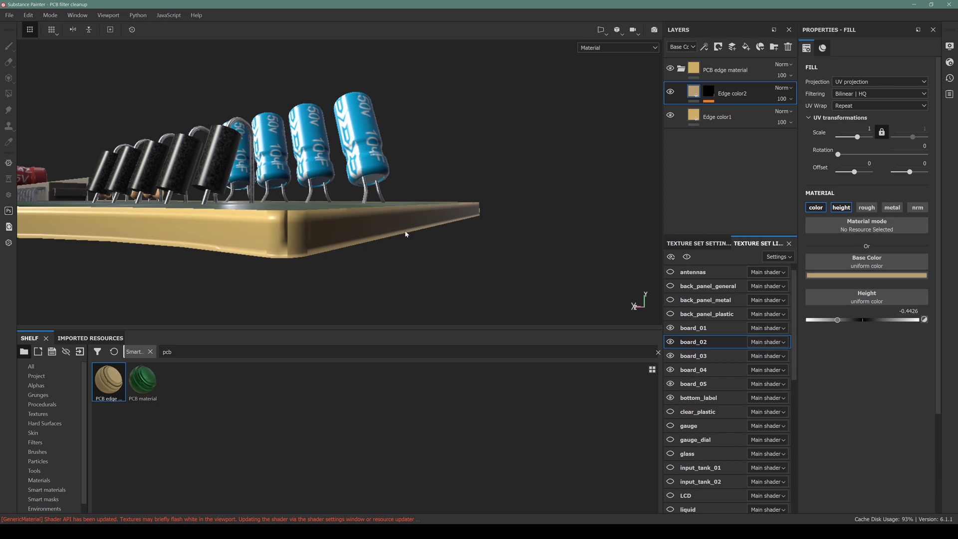
{"action": "left_click_drag", "start_coordinate": [409, 212], "coordinate": [297, 261], "text": "alt"}
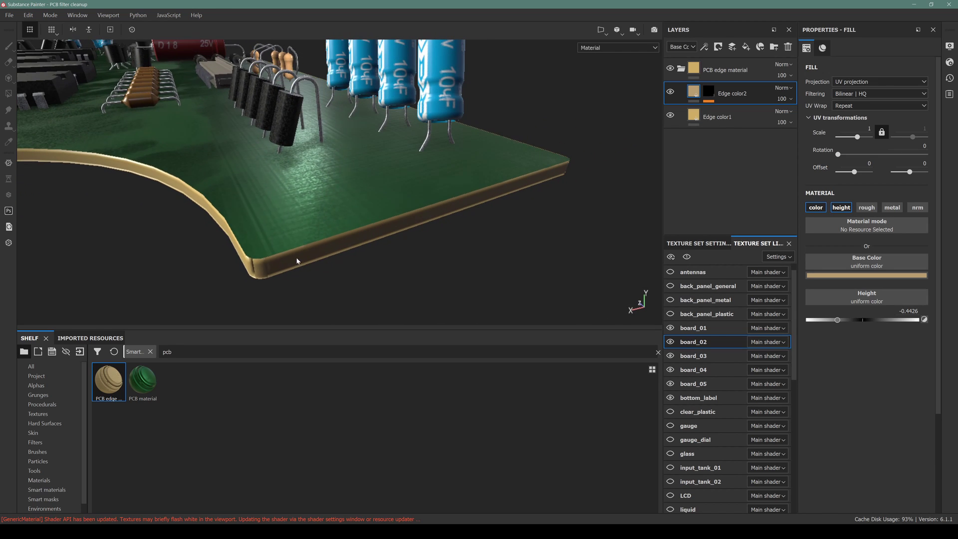
{"action": "left_click_drag", "start_coordinate": [140, 270], "coordinate": [450, 313], "text": "alt"}
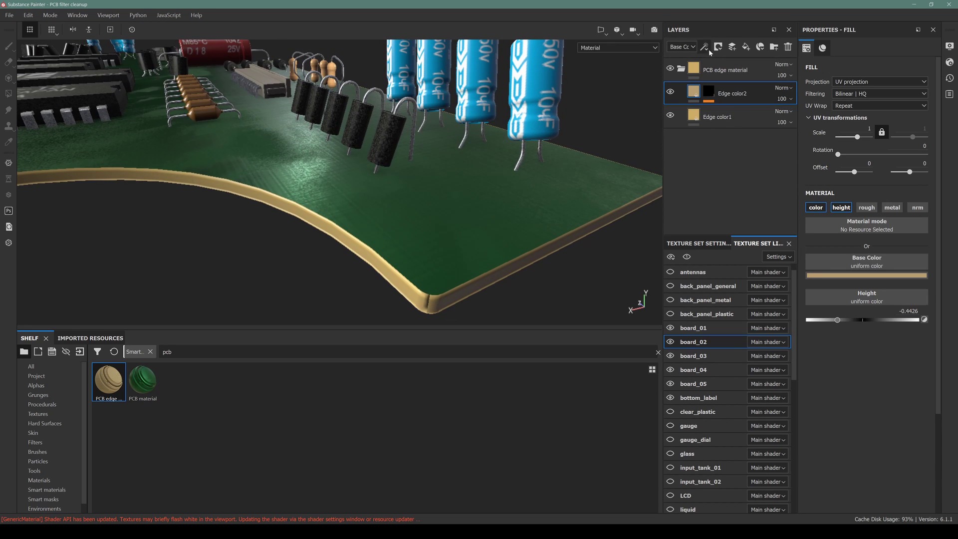
Step: Open Edge color2's mask with its Levels and gradient fill and inspect the gold edge corner
{"action": "left_click", "coordinate": [709, 92]}
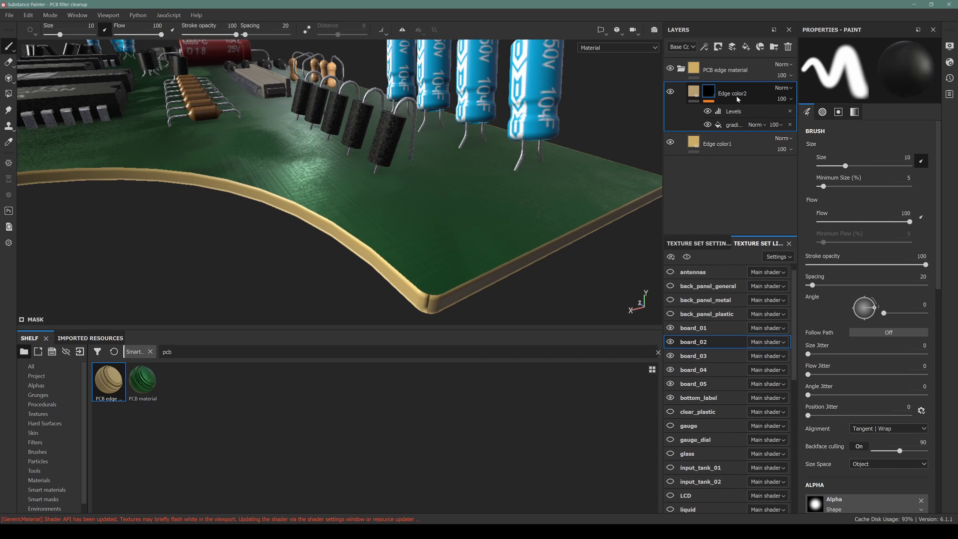
{"action": "scroll", "coordinate": [487, 279], "scroll_direction": "up", "scroll_amount": 3}
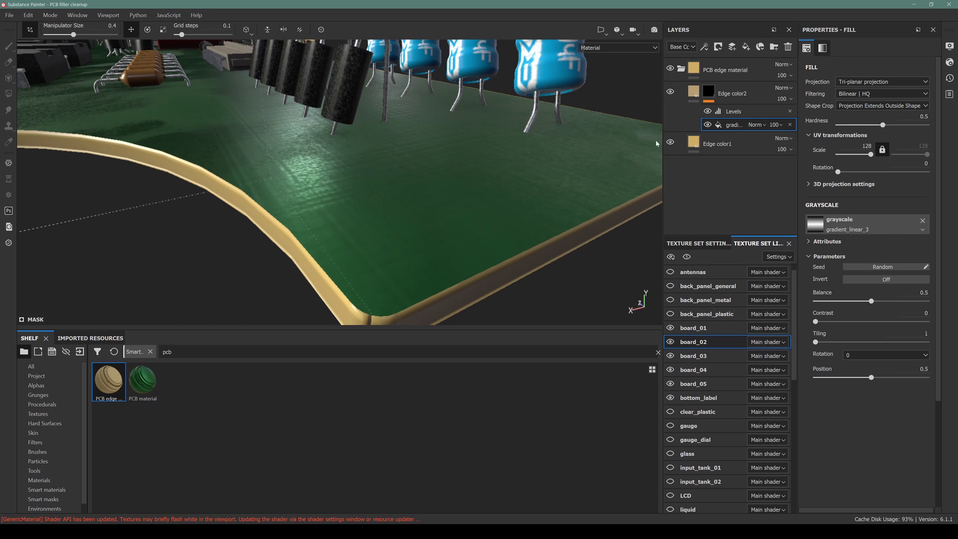
{"action": "left_click_drag", "start_coordinate": [508, 251], "coordinate": [597, 208], "text": "alt"}
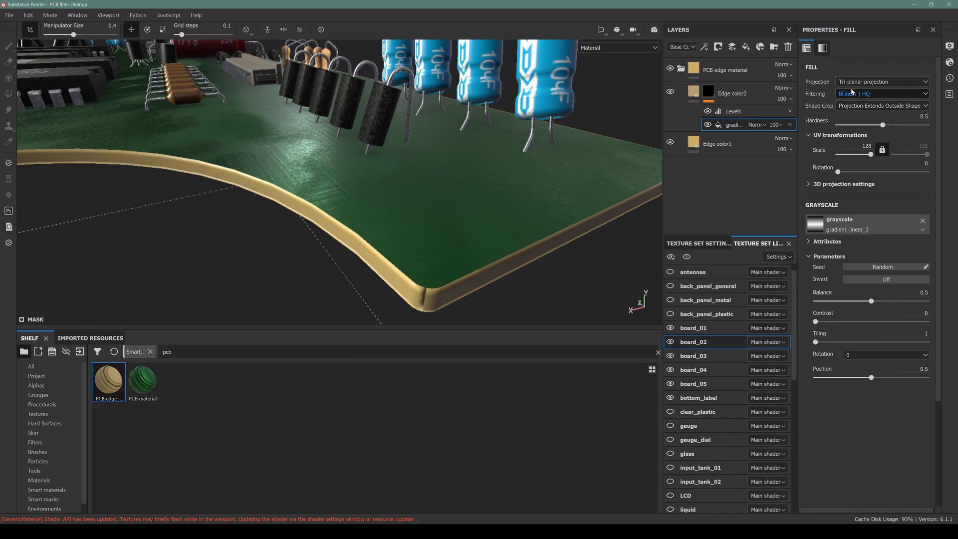
{"action": "scroll", "coordinate": [355, 144], "scroll_direction": "down", "scroll_amount": 5}
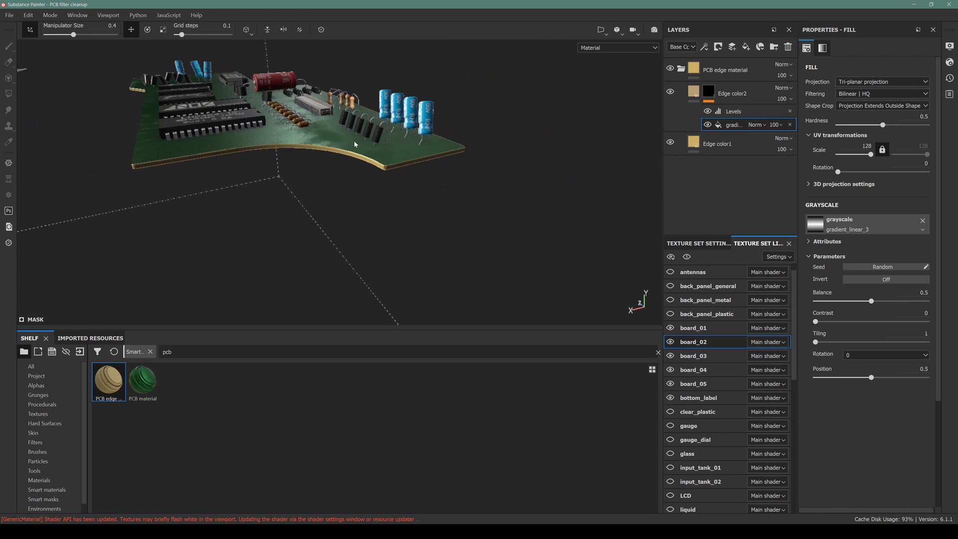
{"action": "left_click_drag", "start_coordinate": [355, 145], "coordinate": [339, 177], "text": "alt"}
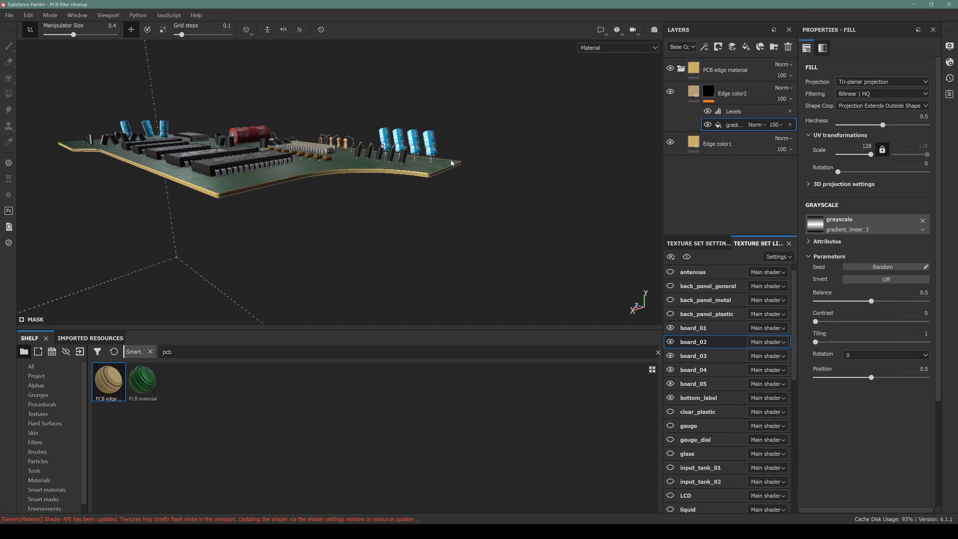
{"action": "scroll", "coordinate": [451, 162], "scroll_direction": "up", "scroll_amount": 5}
{"action": "scroll", "coordinate": [324, 179], "scroll_direction": "up", "scroll_amount": 1}
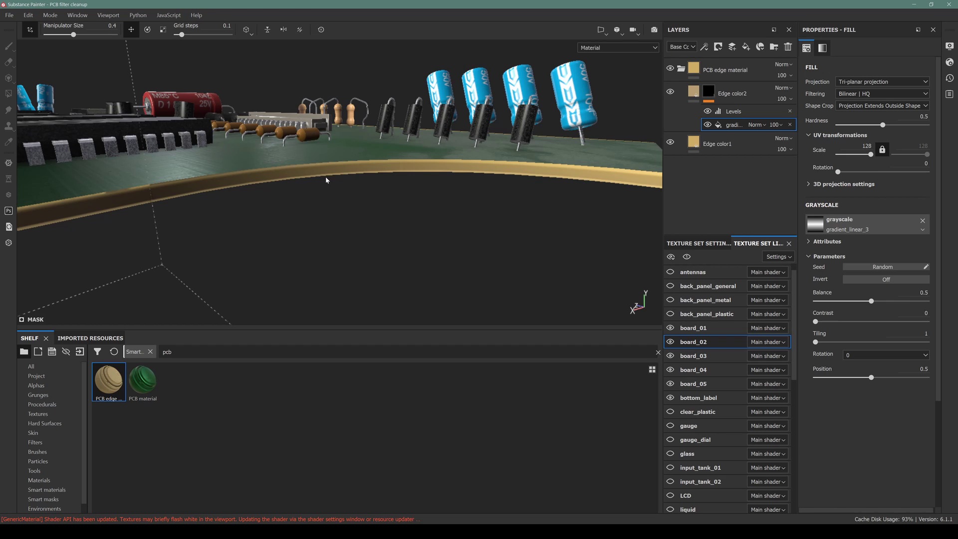
Step: Edit Edge color2's mask, shrink the brush to 0.15, and return to the full material preview
{"action": "left_click", "coordinate": [711, 92], "text": "alt"}
{"action": "scroll", "coordinate": [293, 210], "scroll_direction": "up", "scroll_amount": 2}
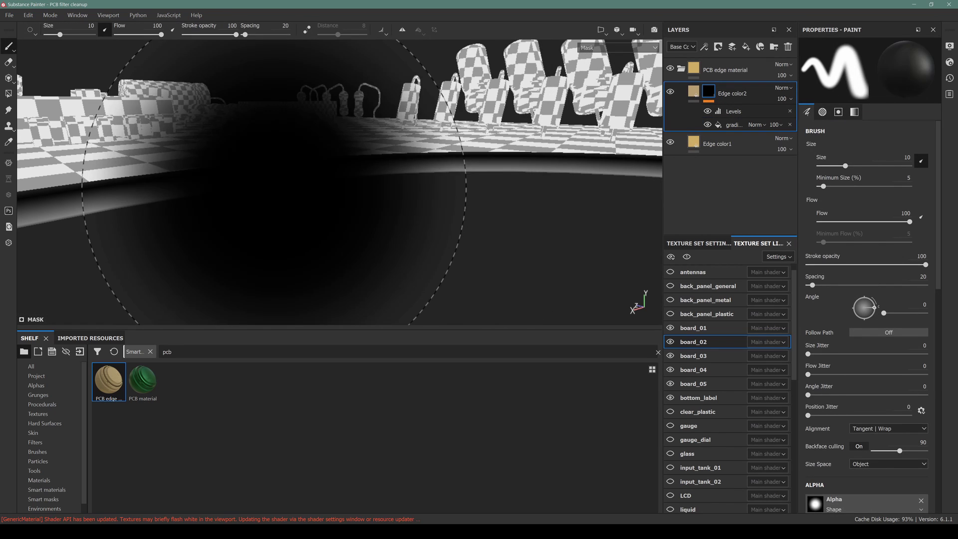
{"action": "right_click_drag", "start_coordinate": [357, 185], "coordinate": [285, 185], "text": "ctrl"}
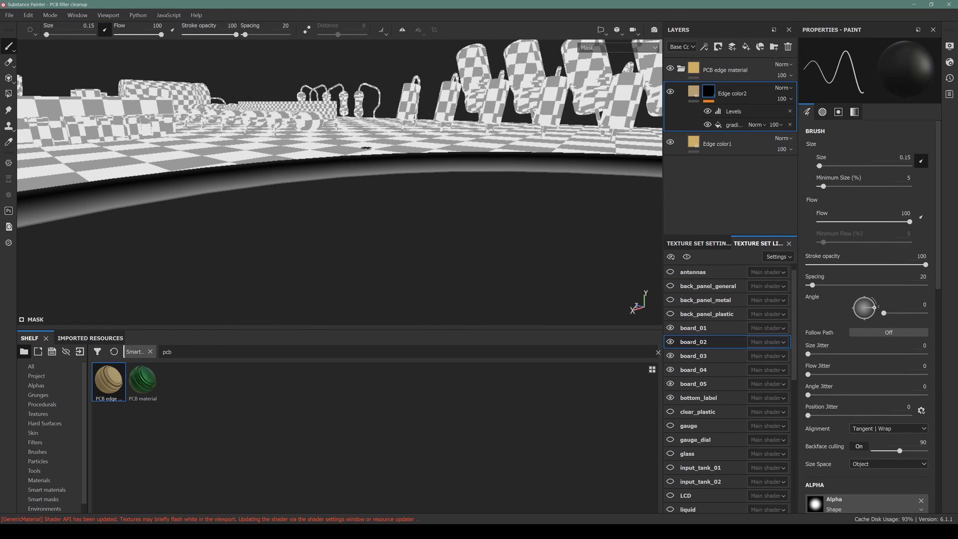
{"action": "left_click_drag", "start_coordinate": [365, 148], "coordinate": [322, 164], "text": "alt"}
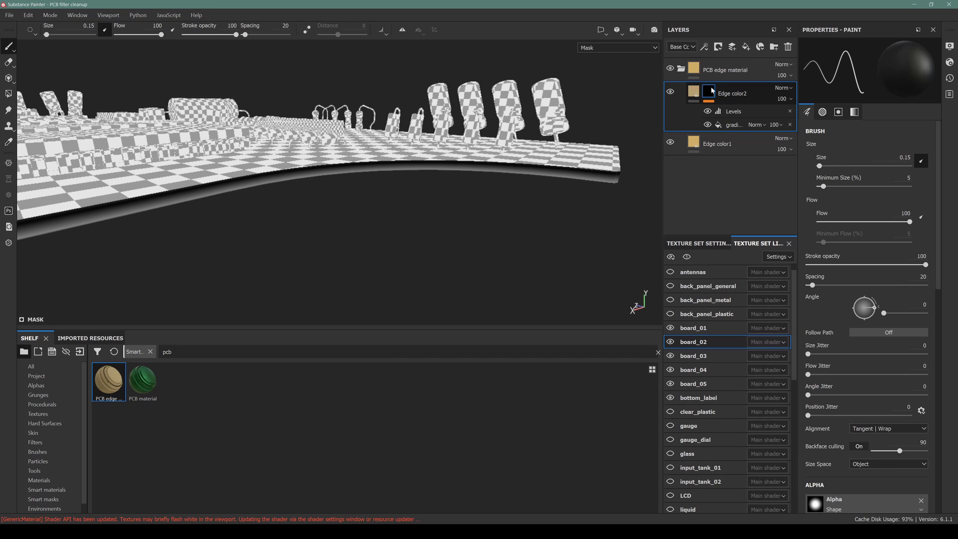
{"action": "key", "text": "m"}
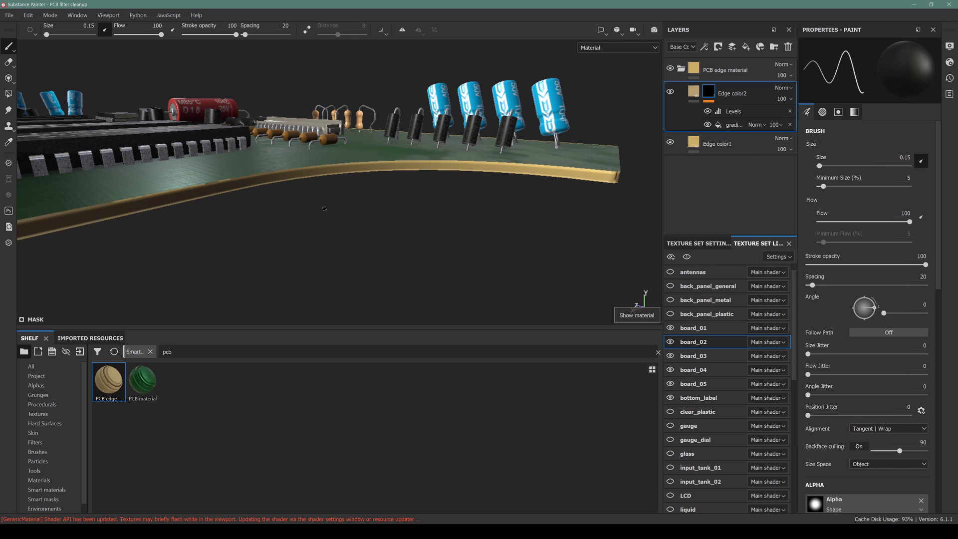
{"action": "key", "text": "super"}
{"action": "key", "text": "super"}
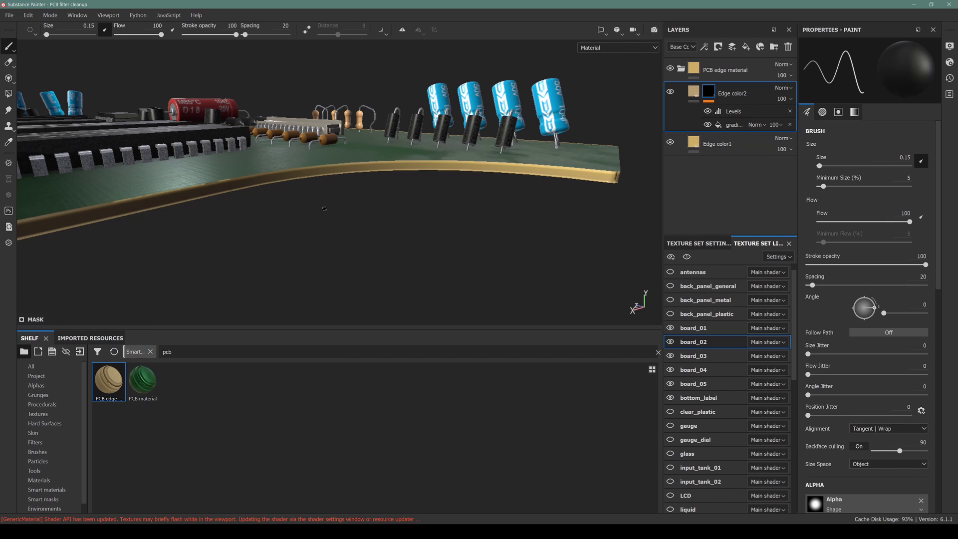
{"action": "left_click_drag", "start_coordinate": [324, 208], "coordinate": [339, 257], "text": "alt"}
{"action": "middle_click_drag", "start_coordinate": [285, 196], "coordinate": [361, 225], "text": "alt"}
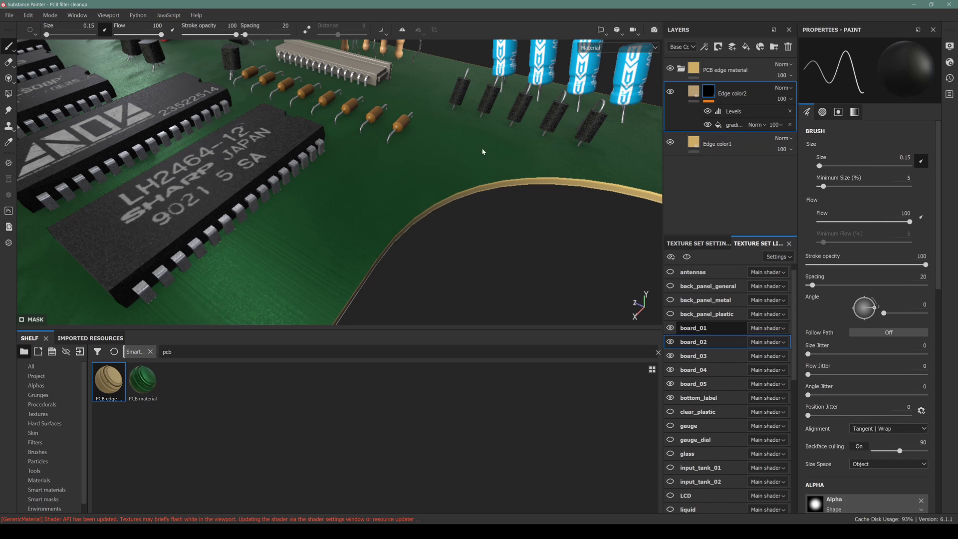
{"action": "scroll", "coordinate": [494, 138], "scroll_direction": "down", "scroll_amount": 6}
{"action": "left_click_drag", "start_coordinate": [441, 167], "coordinate": [407, 207], "text": "alt"}
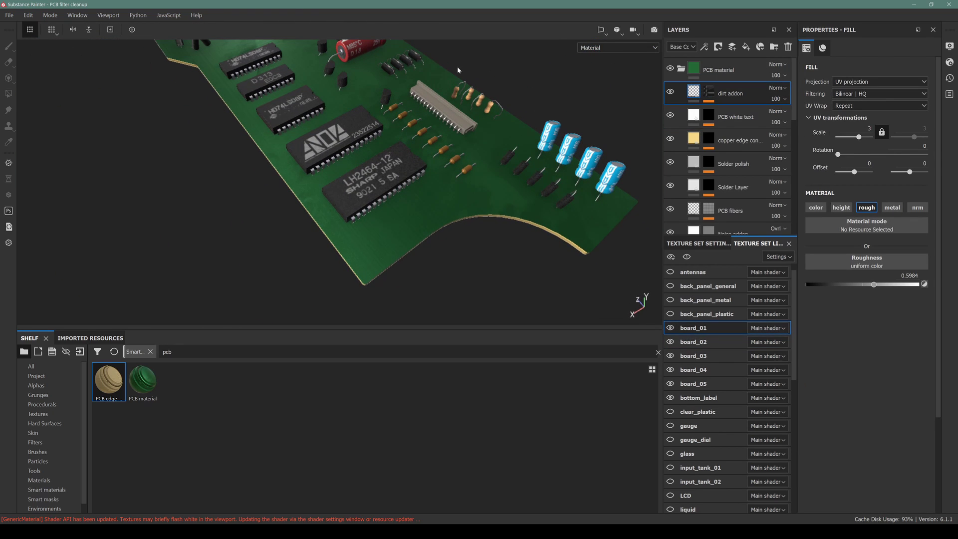
{"action": "scroll", "coordinate": [709, 149], "scroll_direction": "down", "scroll_amount": 8}
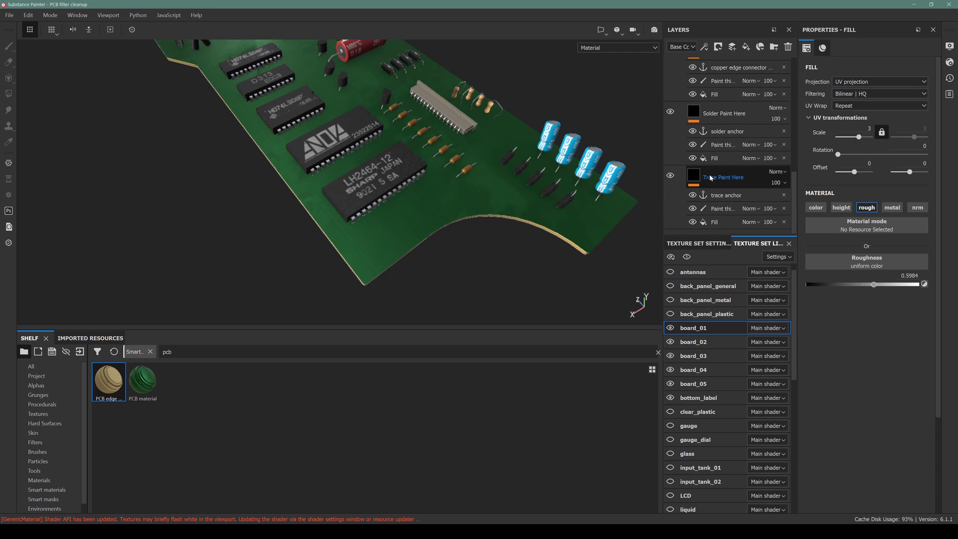
{"action": "scroll", "coordinate": [709, 149], "scroll_direction": "up", "scroll_amount": 8}
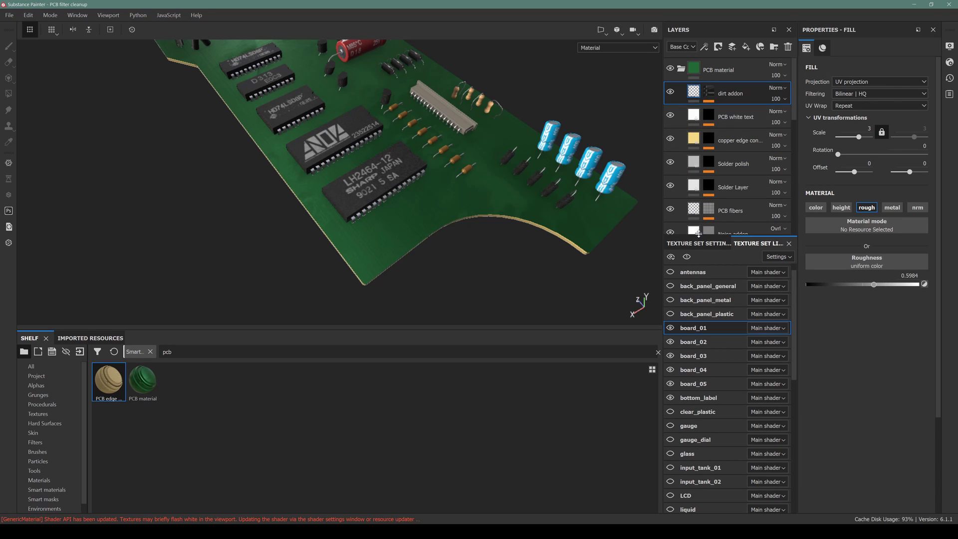
{"action": "left_click_drag", "start_coordinate": [707, 238], "coordinate": [708, 385]}
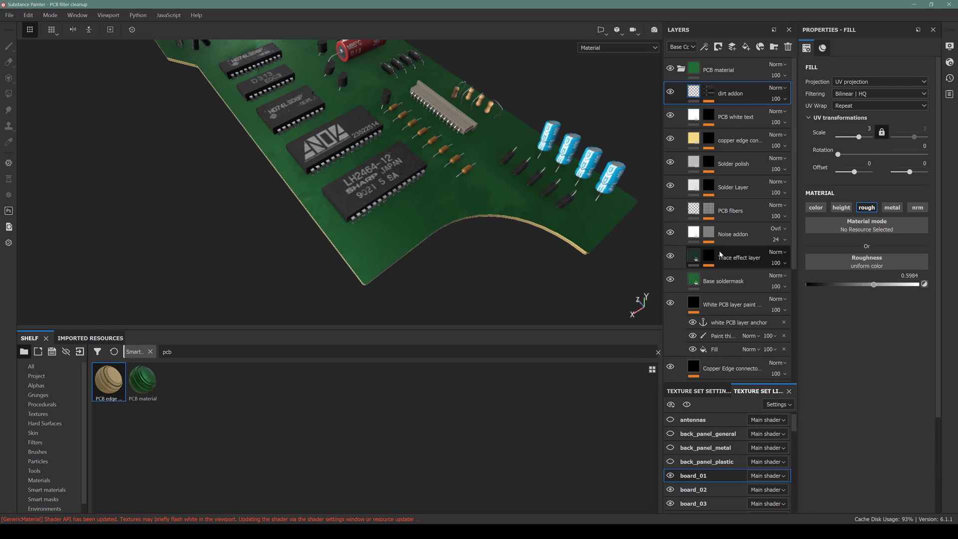
{"action": "scroll", "coordinate": [721, 254], "scroll_direction": "down", "scroll_amount": 2}
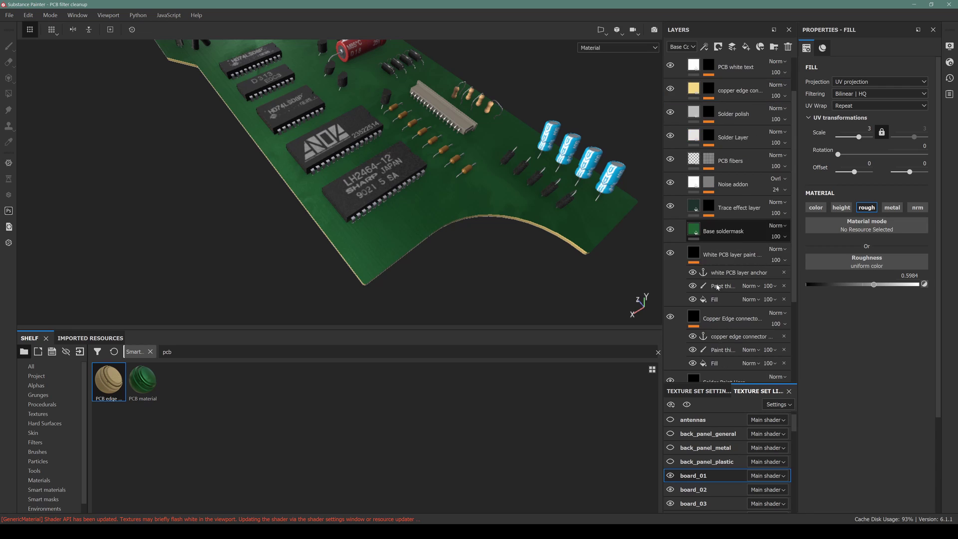
{"action": "left_click", "coordinate": [732, 231]}
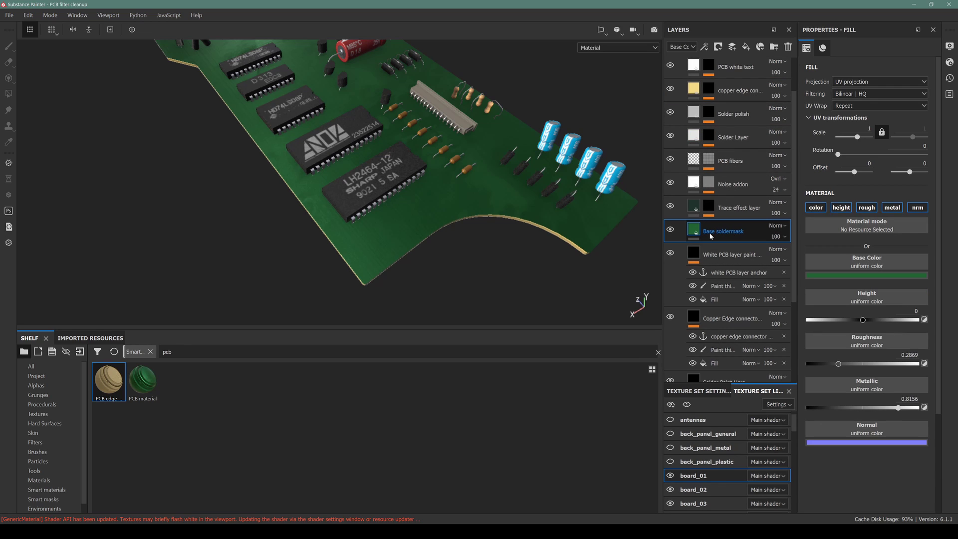
{"action": "left_click", "coordinate": [863, 276]}
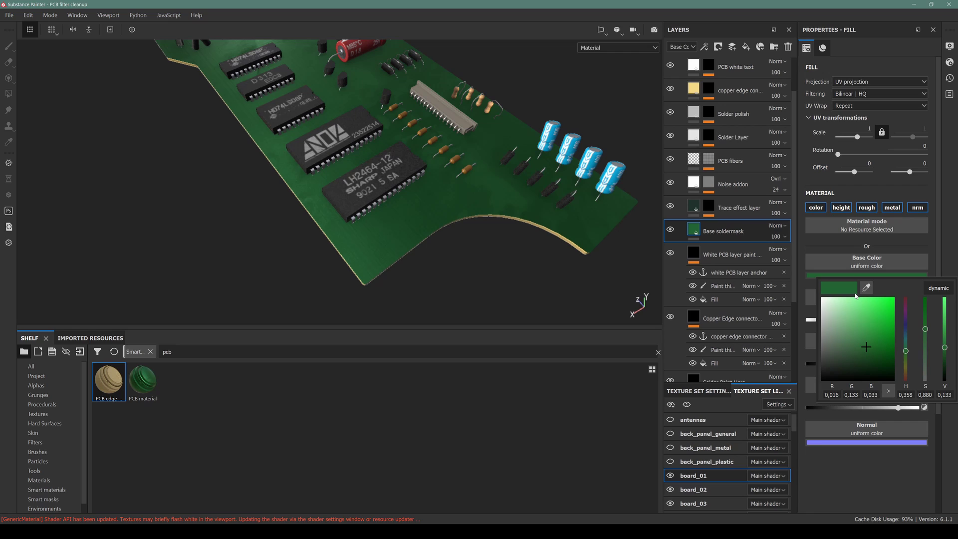
{"action": "left_click", "coordinate": [905, 302]}
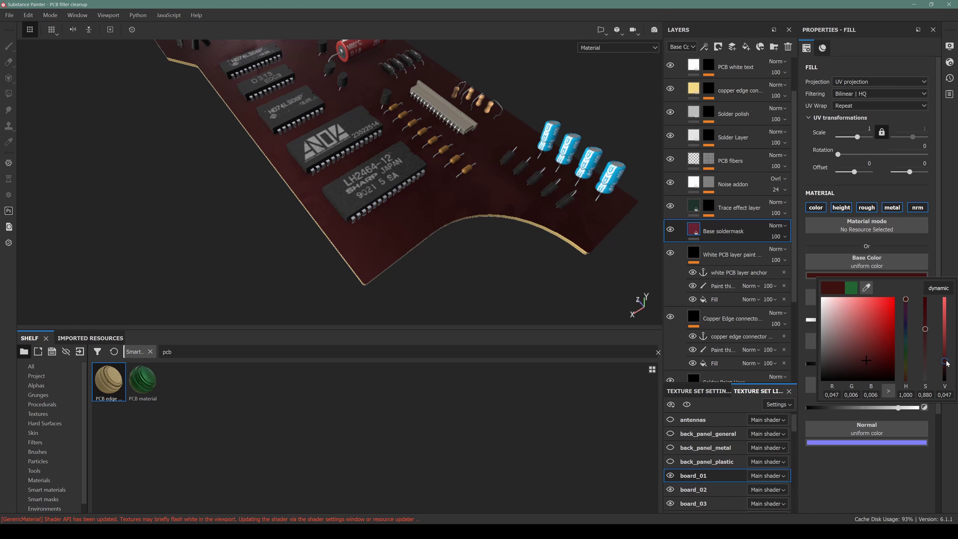
{"action": "key", "text": "ctrl+z"}
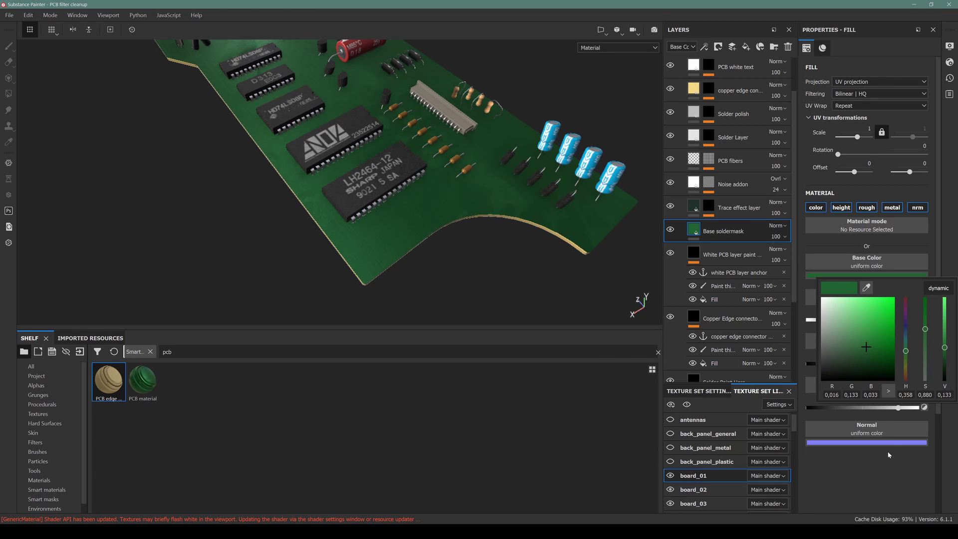
{"action": "left_click", "coordinate": [888, 455]}
{"action": "scroll", "coordinate": [488, 227], "scroll_direction": "up", "scroll_amount": 1}
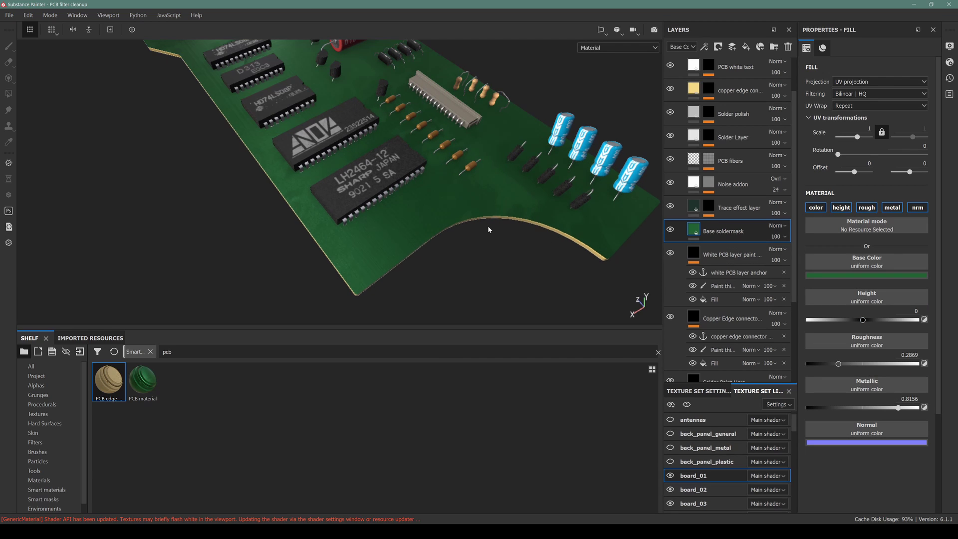
{"action": "scroll", "coordinate": [619, 244], "scroll_direction": "up", "scroll_amount": 4}
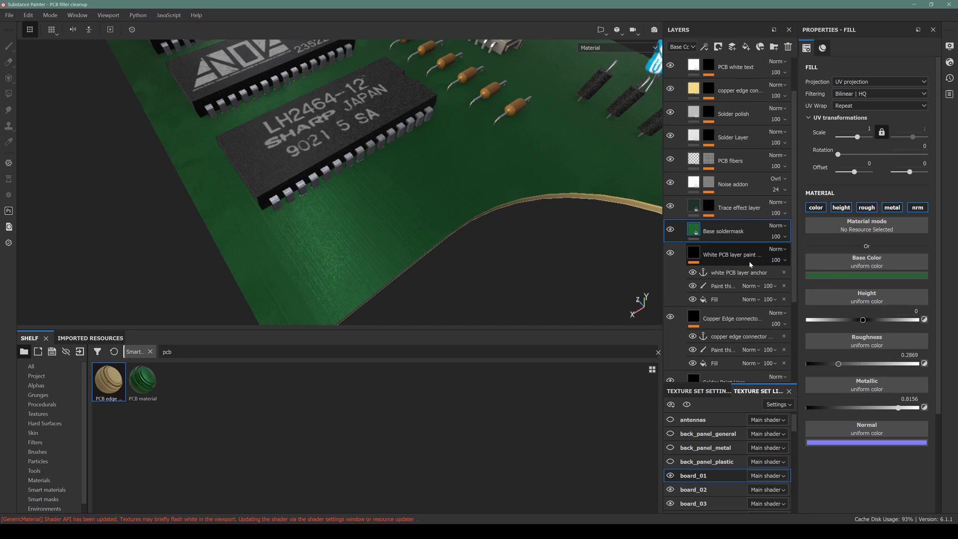
Step: Widen the Layers and Properties panels by dragging their splitters
{"action": "scroll", "coordinate": [728, 254], "scroll_direction": "down", "scroll_amount": 2}
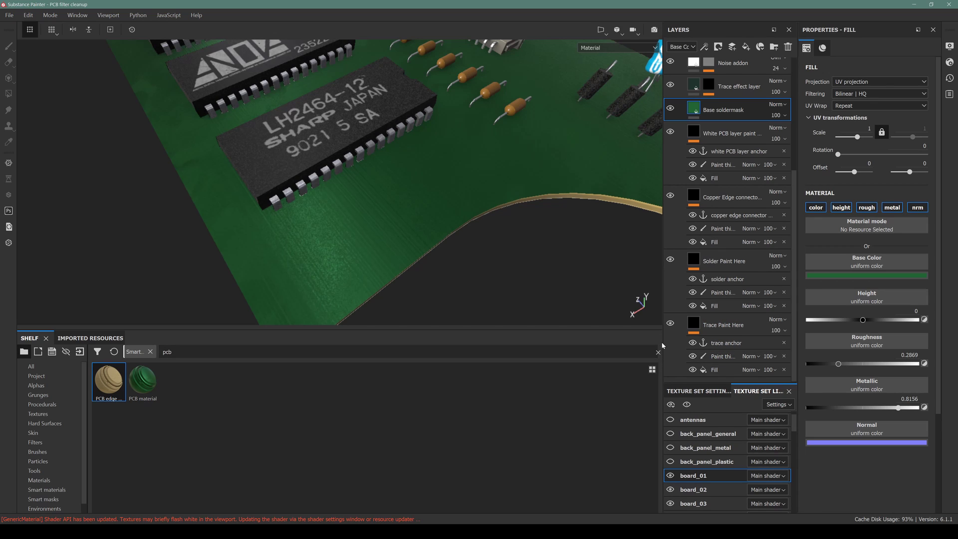
{"action": "left_click_drag", "start_coordinate": [663, 346], "coordinate": [514, 347]}
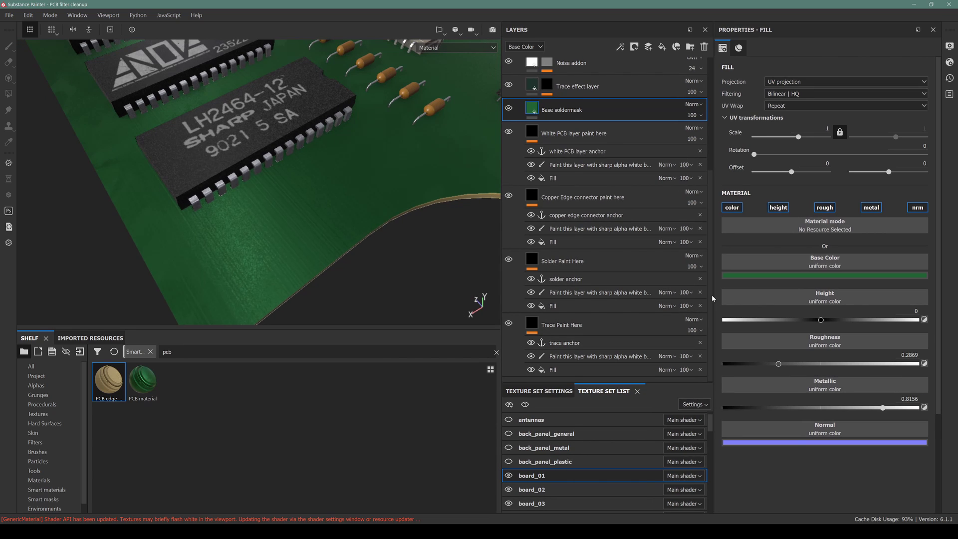
{"action": "left_click_drag", "start_coordinate": [713, 299], "coordinate": [813, 298]}
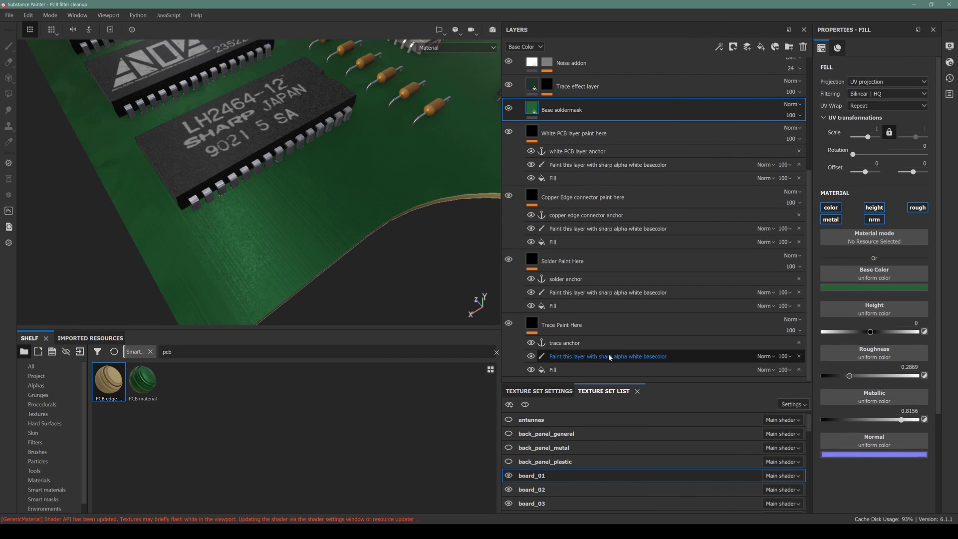
Step: Select the Trace Paint Here paint sublayer and inspect the white PCB layer's paint sublayer and anchor
{"action": "left_click", "coordinate": [582, 357]}
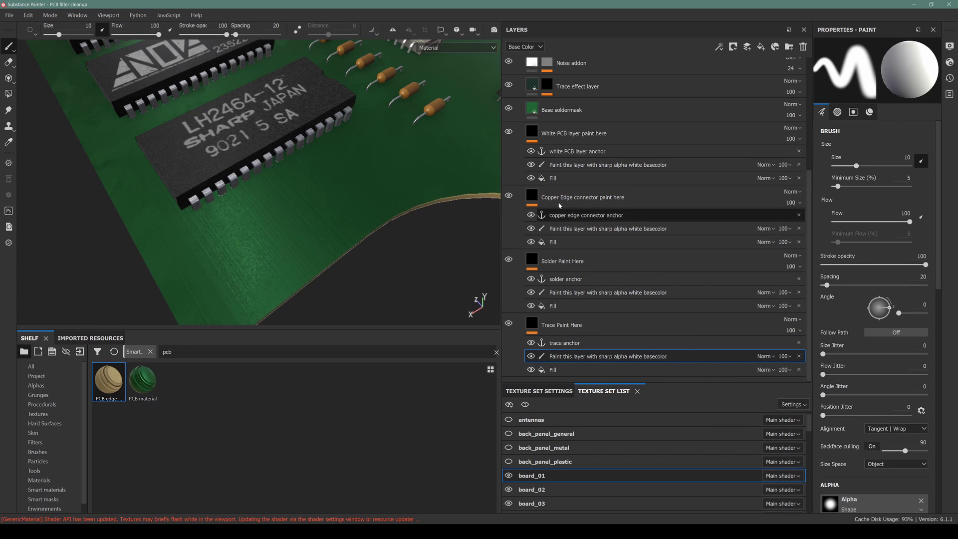
{"action": "left_click", "coordinate": [591, 166]}
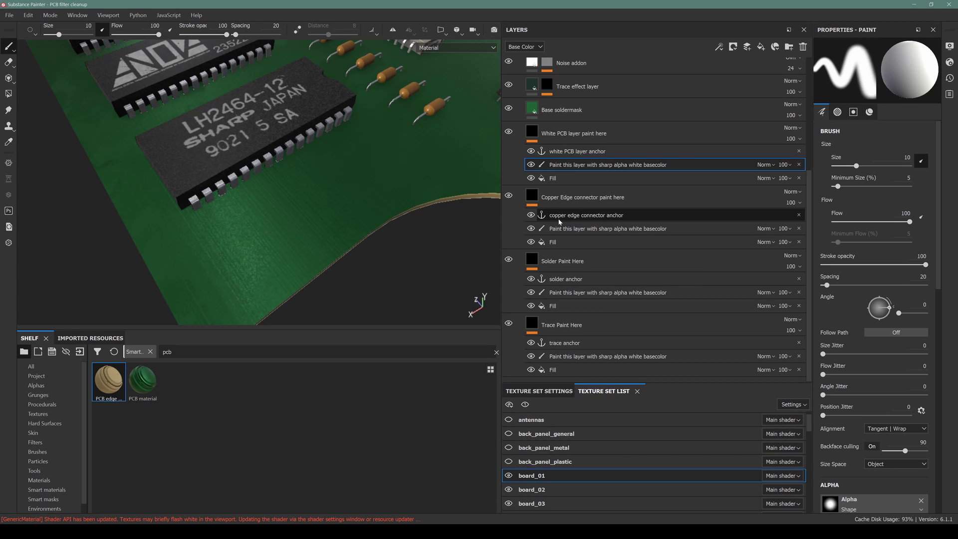
{"action": "left_click", "coordinate": [552, 151]}
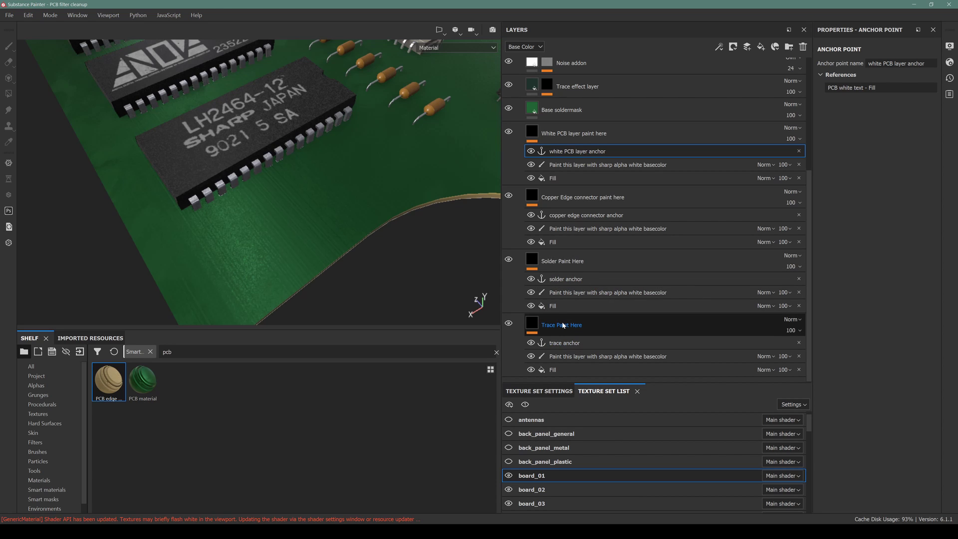
Step: Activate the trace paint sublayer and make the brush smaller with hardness 1
{"action": "left_click", "coordinate": [582, 357]}
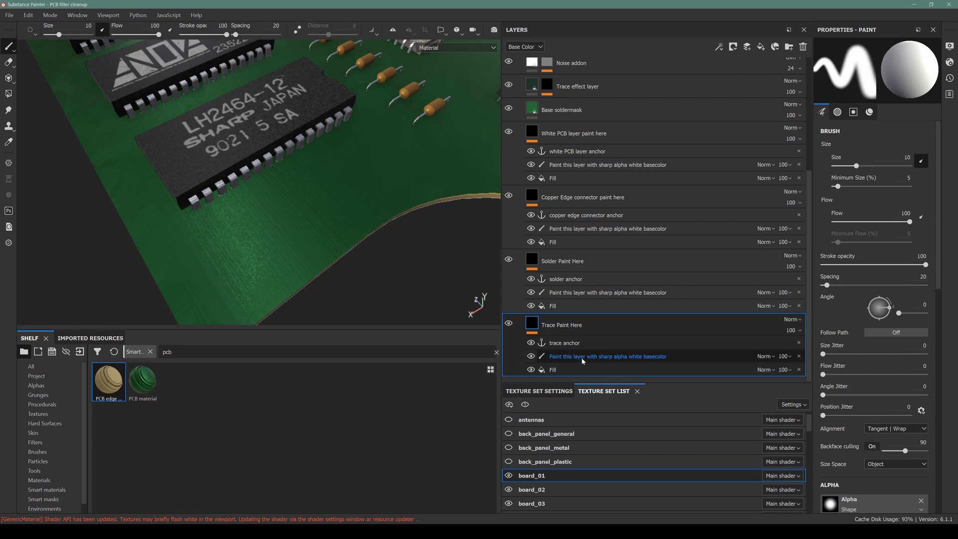
{"action": "mouse_move", "coordinate": [315, 173]}
{"action": "right_mouse_down", "text": "ctrl"}
{"action": "mouse_move", "coordinate": [254, 172]}
{"action": "mouse_move", "coordinate": [256, 127]}
{"action": "mouse_move", "coordinate": [245, 126]}
{"action": "right_mouse_up", "text": "ctrl"}
{"action": "right_click_drag", "start_coordinate": [314, 173], "coordinate": [343, 177], "text": "ctrl"}
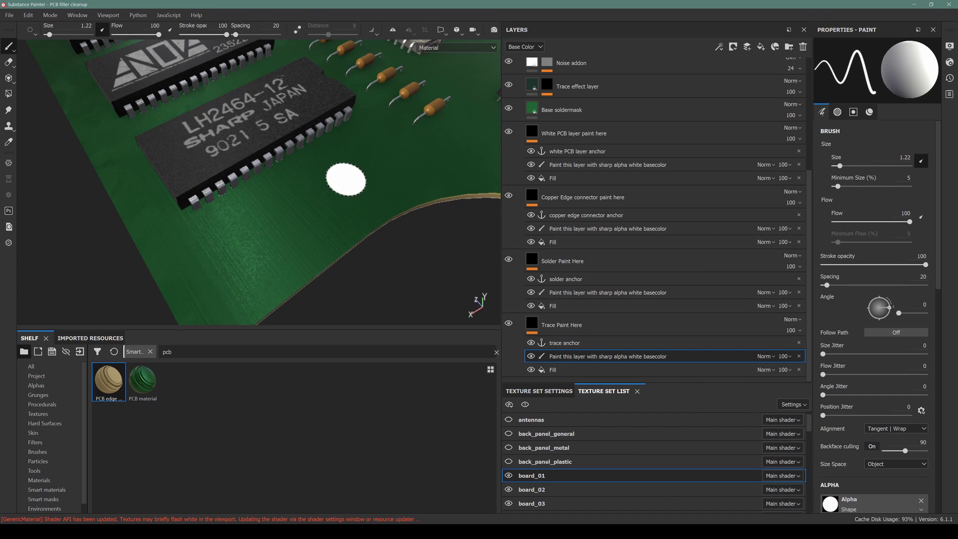
{"action": "scroll", "coordinate": [898, 411], "scroll_direction": "down", "scroll_amount": 4}
{"action": "scroll", "coordinate": [863, 399], "scroll_direction": "down", "scroll_amount": 2}
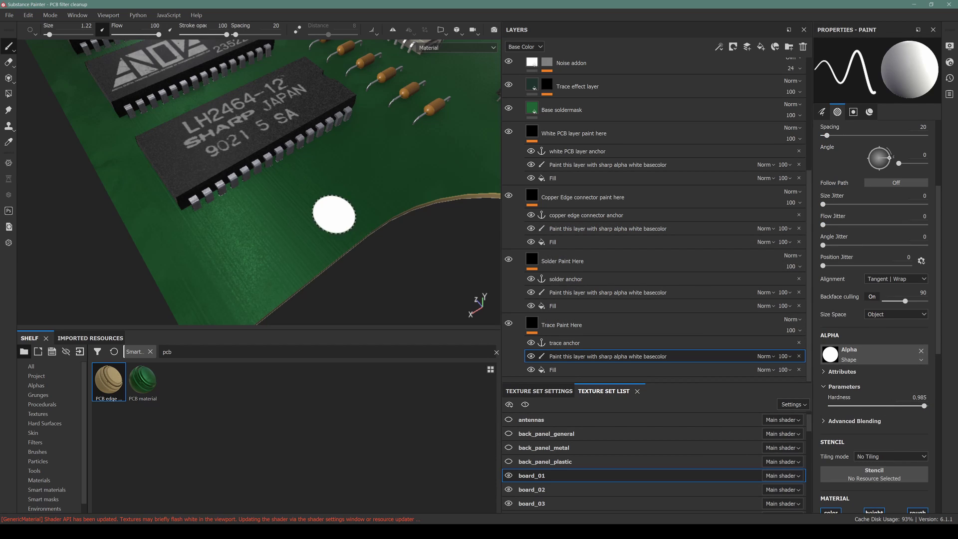
{"action": "right_click_drag", "start_coordinate": [233, 258], "coordinate": [232, 257], "text": "ctrl"}
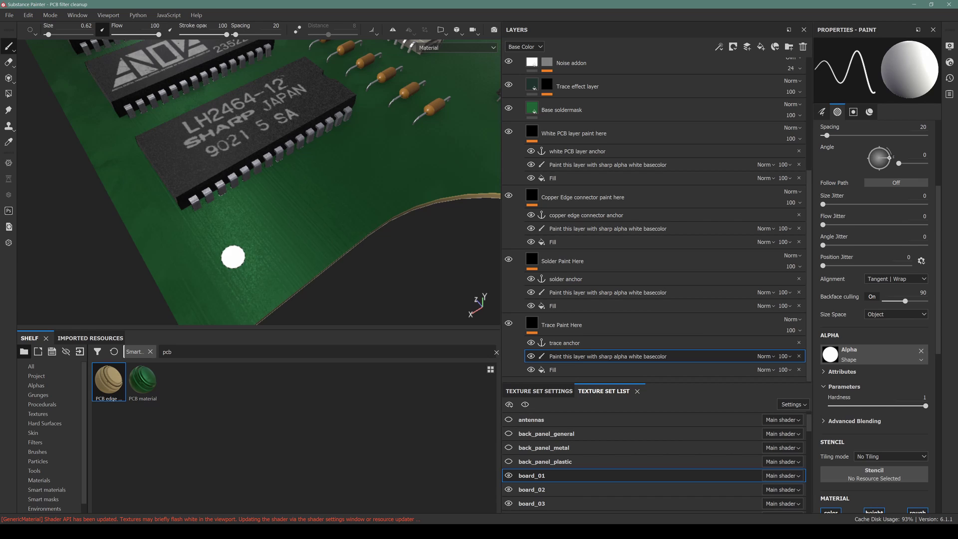
Step: Paint a straight-segment hairpin trace around the large chip and past the resistors
{"action": "key", "text": "shift"}
{"action": "left_click", "coordinate": [444, 167], "text": "shift"}
{"action": "left_click", "coordinate": [322, 170], "text": "shift"}
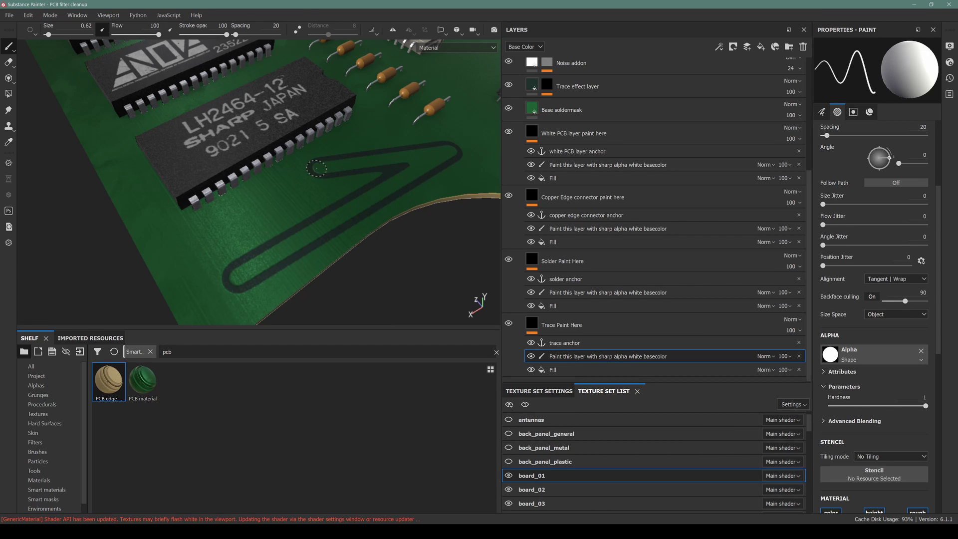
{"action": "left_click", "coordinate": [234, 275], "text": "shift"}
{"action": "left_click", "coordinate": [218, 229], "text": "shift"}
{"action": "left_click", "coordinate": [175, 220], "text": "shift"}
{"action": "left_click", "coordinate": [105, 136], "text": "shift"}
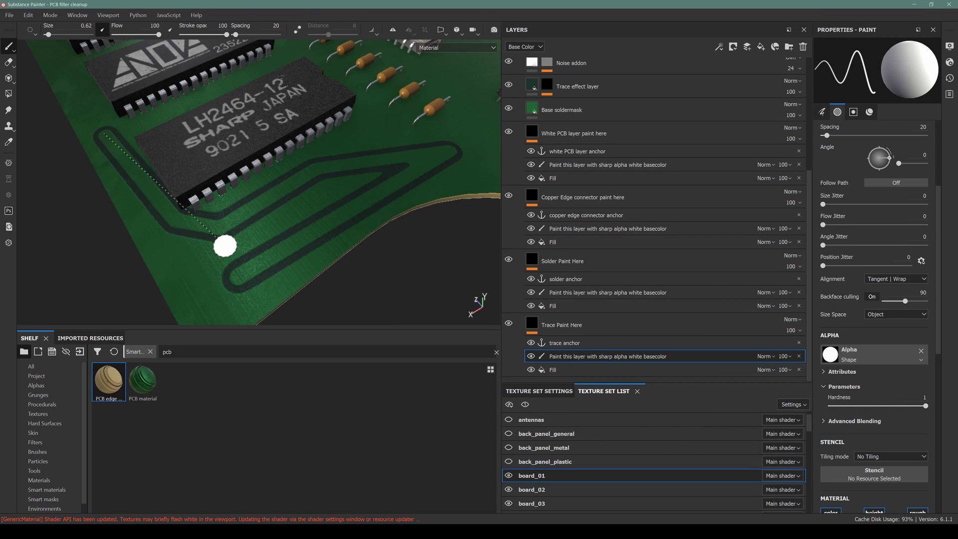
{"action": "left_click", "coordinate": [359, 89], "text": "shift"}
{"action": "left_click", "coordinate": [441, 125], "text": "shift"}
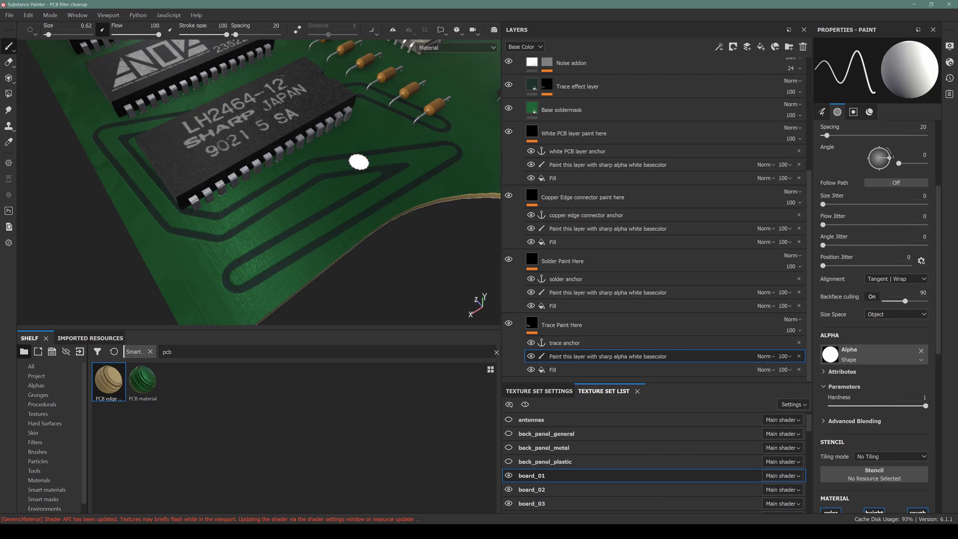
Step: Undo the last trace segments, shrink the brush slightly, and paint two straight segments near the chip
{"action": "key", "text": "ctrl+z"}
{"action": "key", "text": "ctrl+z"}
{"action": "key", "text": "ctrl+z"}
{"action": "key", "text": "ctrl+z"}
{"action": "key", "text": "ctrl+z"}
{"action": "key", "text": "ctrl+z"}
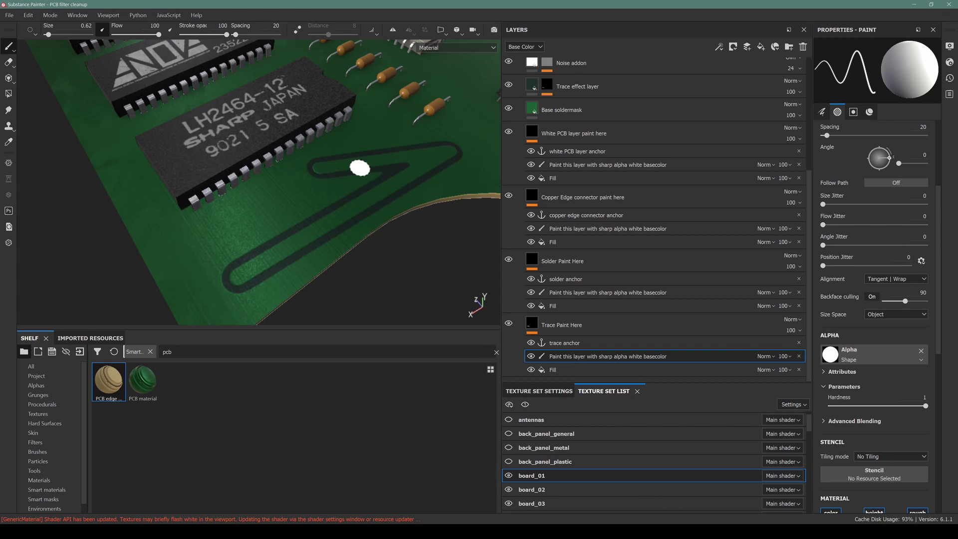
{"action": "key", "text": "bracketleft"}
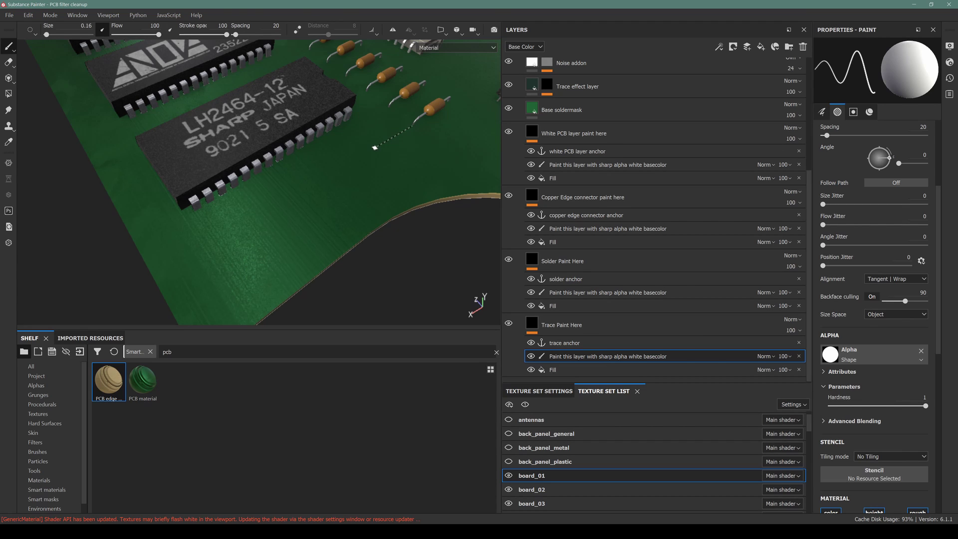
{"action": "left_click", "coordinate": [375, 152], "text": "shift"}
{"action": "left_click", "coordinate": [291, 177], "text": "shift"}
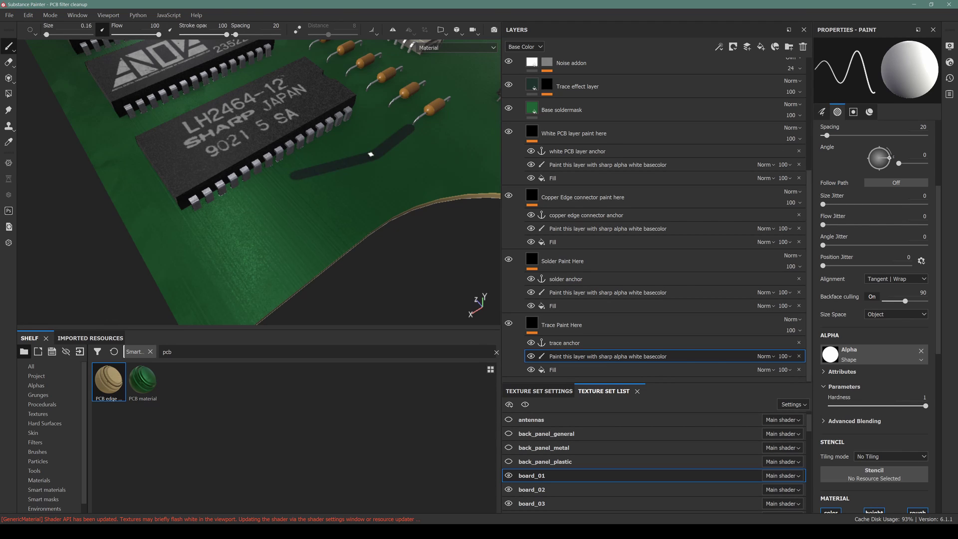
Step: Undo the latest strokes, frame the chip pins from above, and set brush size 0.31, hardness 0.935
{"action": "key", "text": "ctrl+z"}
{"action": "key", "text": "ctrl+z"}
{"action": "left_click_drag", "start_coordinate": [204, 160], "coordinate": [293, 240], "text": "alt+shift"}
{"action": "middle_click_drag", "start_coordinate": [266, 153], "coordinate": [320, 316], "text": "alt"}
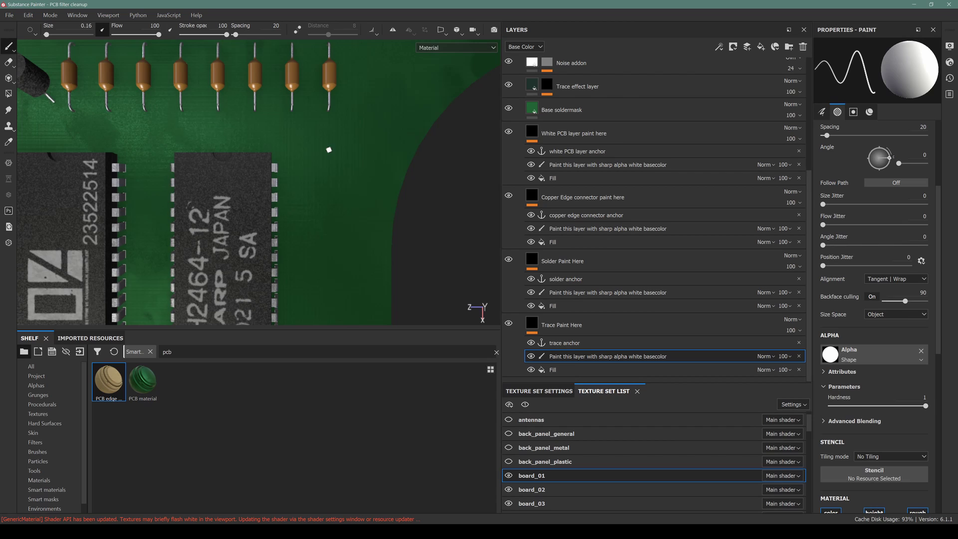
{"action": "right_click_drag", "start_coordinate": [326, 120], "coordinate": [328, 121], "text": "ctrl"}
Step: Paint straight parallel traces from the LH2464-12 chip pins up to the resistor leads
{"action": "left_click", "coordinate": [328, 215], "text": "shift"}
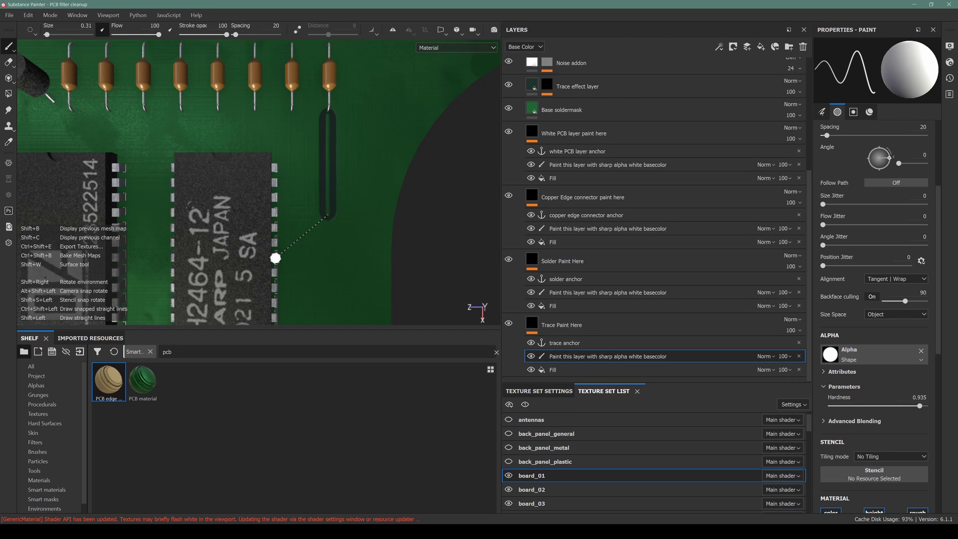
{"action": "left_click", "coordinate": [276, 258], "text": "shift"}
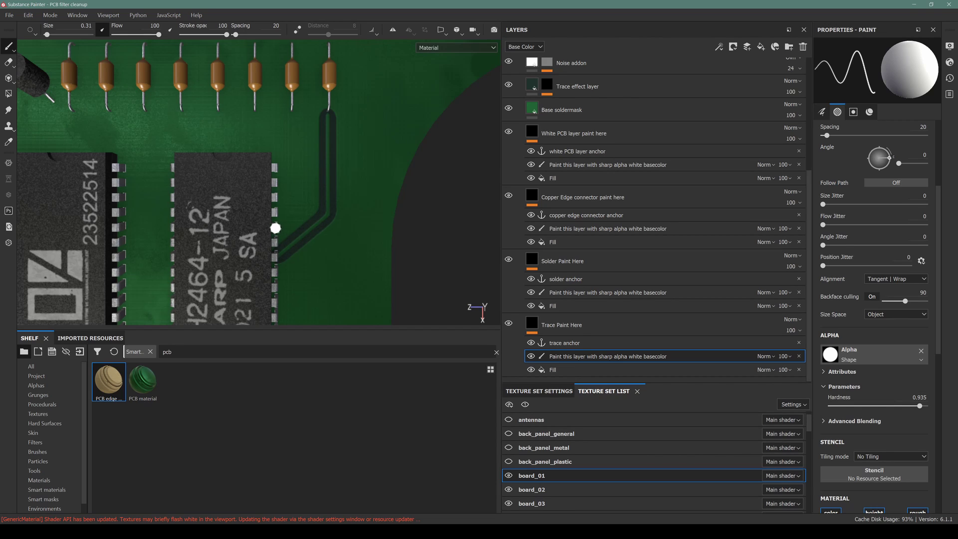
{"action": "left_click", "coordinate": [308, 195], "text": "shift"}
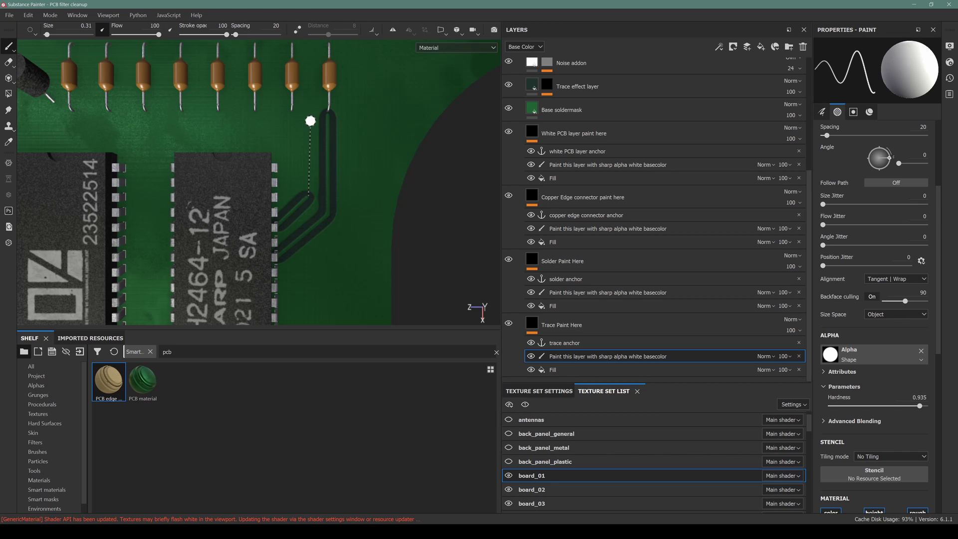
{"action": "left_click", "coordinate": [308, 132], "text": "shift"}
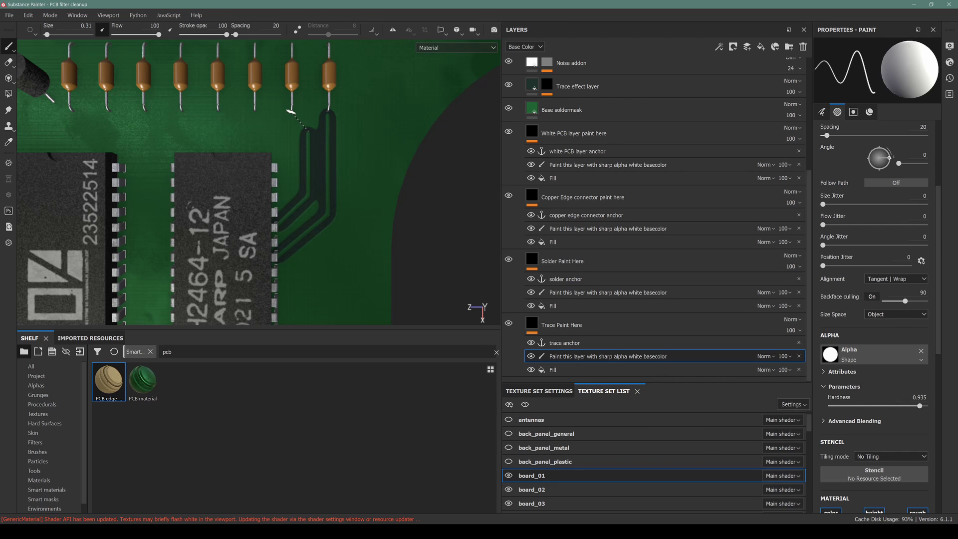
{"action": "left_click", "coordinate": [292, 112], "text": "shift"}
Step: Orbit around the new traces in perspective and select the Solder Paint Here paint sublayer
{"action": "scroll", "coordinate": [279, 165], "scroll_direction": "down", "scroll_amount": 3}
{"action": "scroll", "coordinate": [278, 164], "scroll_direction": "up", "scroll_amount": 2}
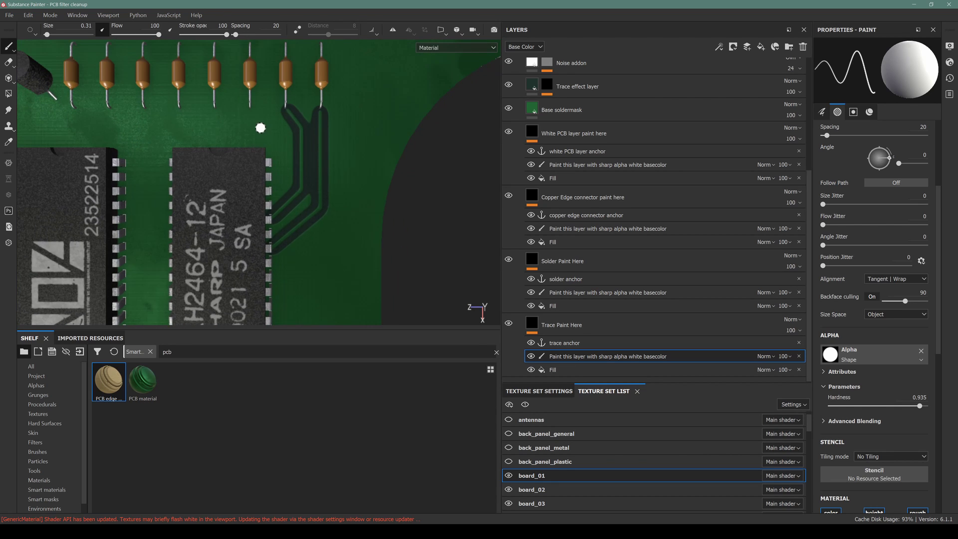
{"action": "left_click_drag", "start_coordinate": [261, 127], "coordinate": [194, 187], "text": "alt"}
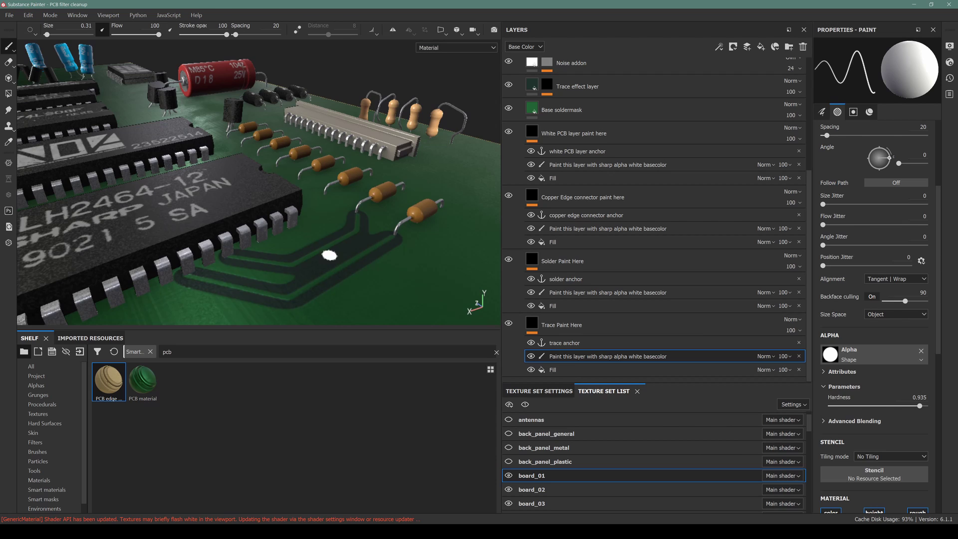
{"action": "left_click_drag", "start_coordinate": [330, 255], "coordinate": [271, 242], "text": "alt"}
{"action": "left_click_drag", "start_coordinate": [257, 280], "coordinate": [271, 291], "text": "alt"}
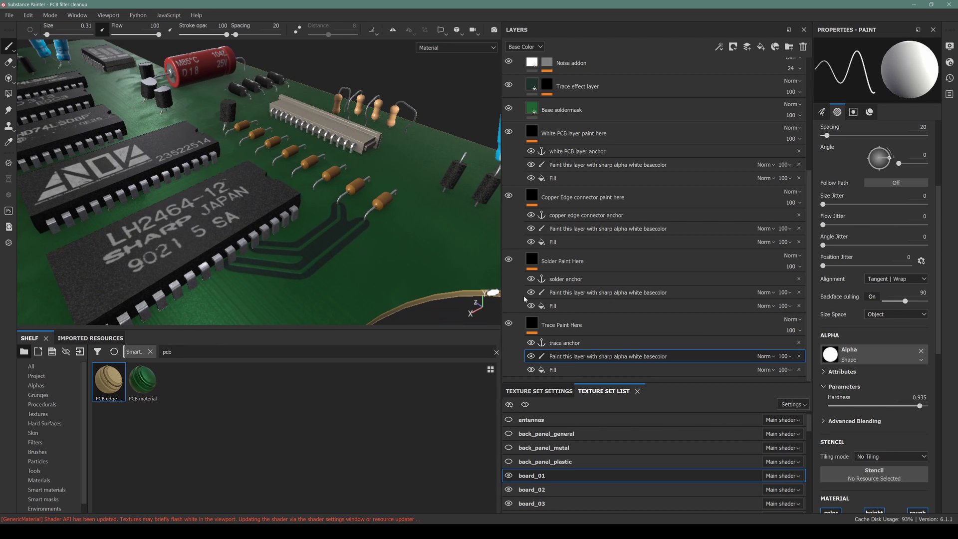
{"action": "left_click", "coordinate": [562, 292]}
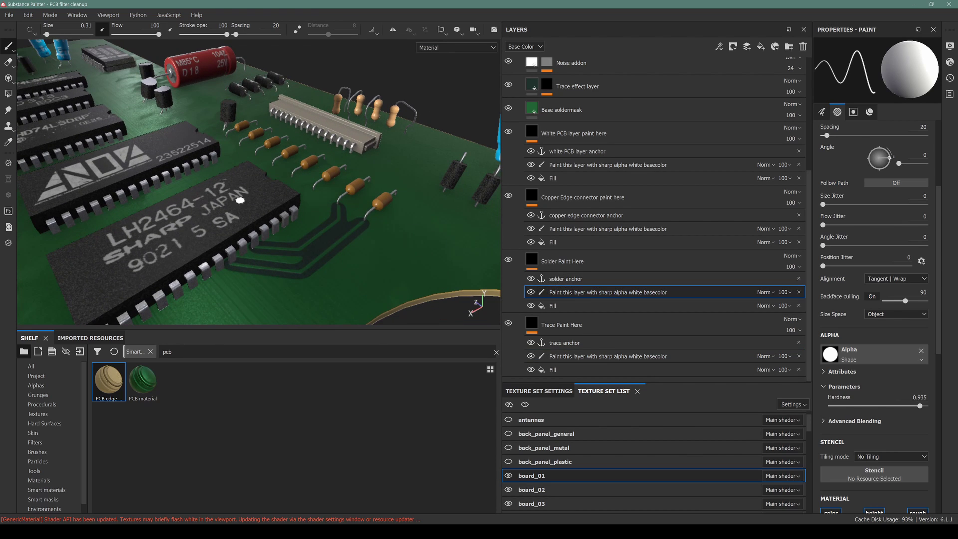
{"action": "left_click_drag", "start_coordinate": [279, 235], "coordinate": [197, 227], "text": "alt"}
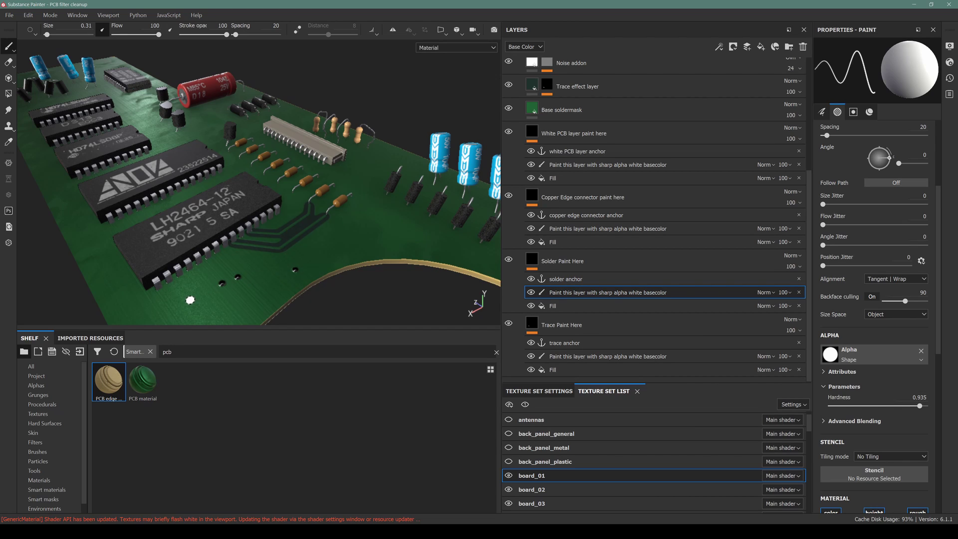
{"action": "mouse_move", "coordinate": [263, 243]}
{"action": "left_mouse_down"}
{"action": "mouse_move", "coordinate": [320, 259]}
{"action": "mouse_move", "coordinate": [177, 280]}
{"action": "mouse_move", "coordinate": [85, 267]}
{"action": "left_mouse_up"}
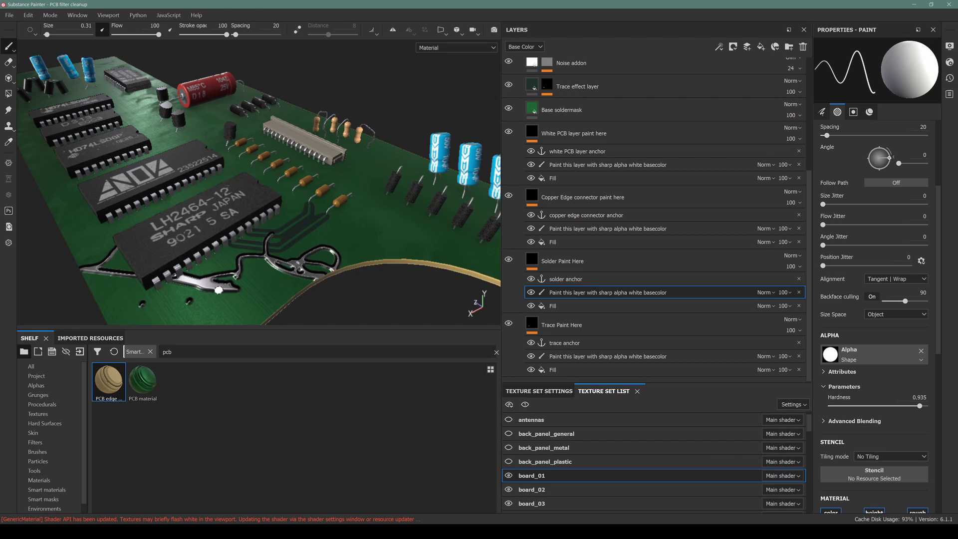
{"action": "scroll", "coordinate": [219, 290], "scroll_direction": "up", "scroll_amount": 4}
{"action": "left_click_drag", "start_coordinate": [227, 289], "coordinate": [202, 286], "text": "alt"}
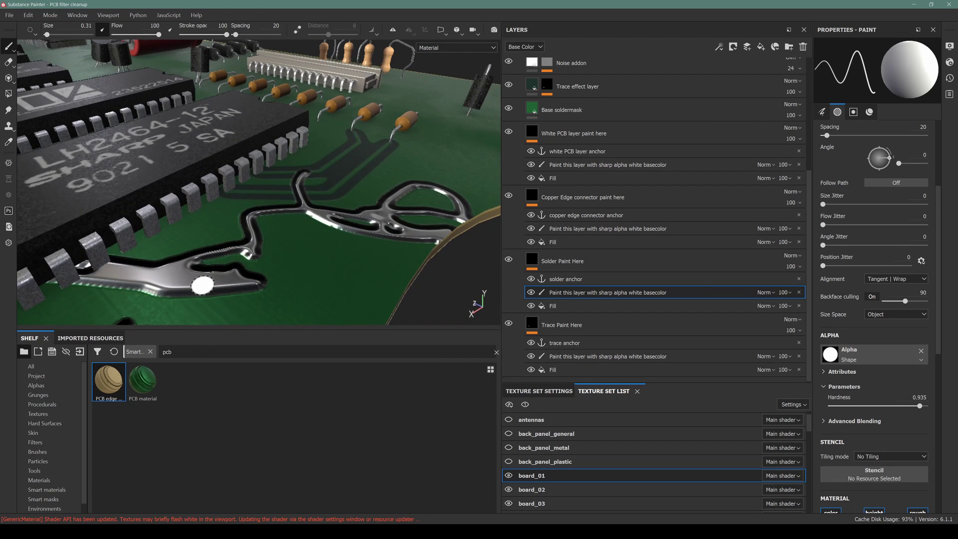
{"action": "key", "text": "ctrl+z"}
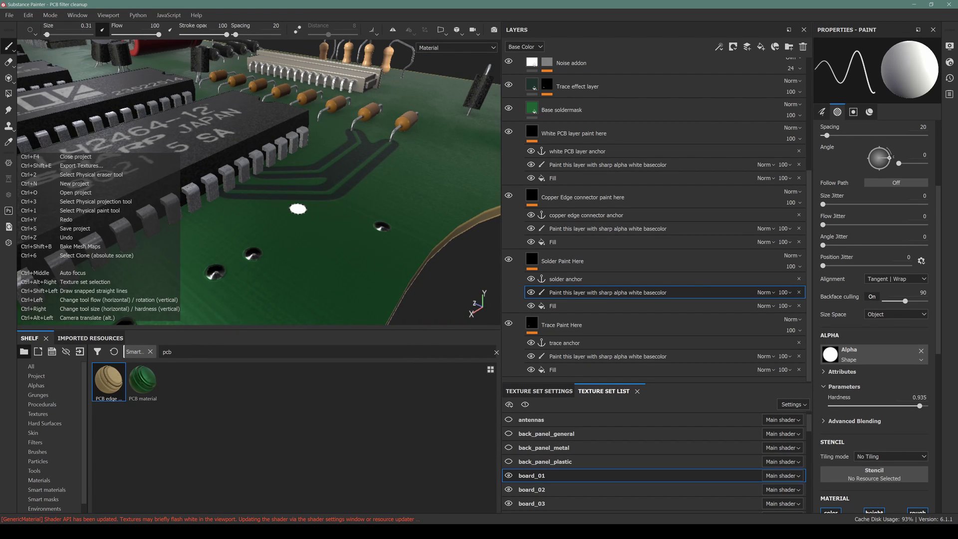
{"action": "scroll", "coordinate": [300, 224], "scroll_direction": "down", "scroll_amount": 2}
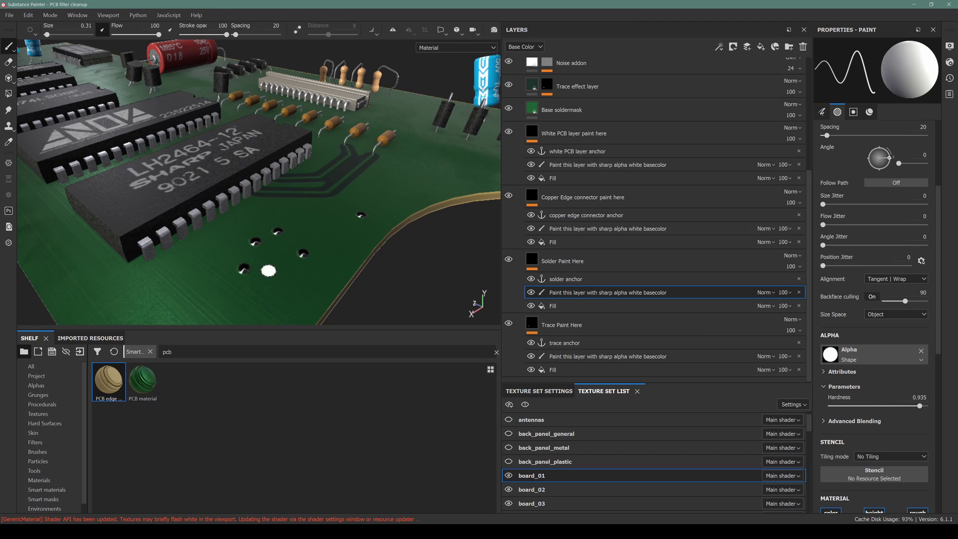
Step: Target the Copper Edge paint layer, frame the board's left end from above, and enlarge the brush
{"action": "left_click", "coordinate": [570, 229]}
{"action": "scroll", "coordinate": [289, 218], "scroll_direction": "down", "scroll_amount": 4}
{"action": "middle_click_drag", "start_coordinate": [280, 211], "coordinate": [122, 216], "text": "alt"}
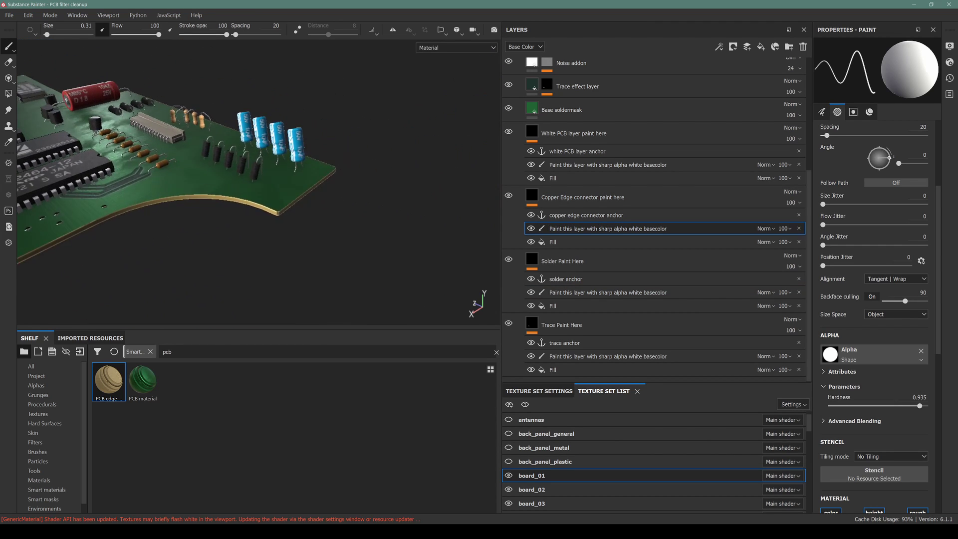
{"action": "left_click_drag", "start_coordinate": [122, 215], "coordinate": [153, 251], "text": "alt"}
{"action": "middle_click_drag", "start_coordinate": [222, 119], "coordinate": [300, 230], "text": "alt"}
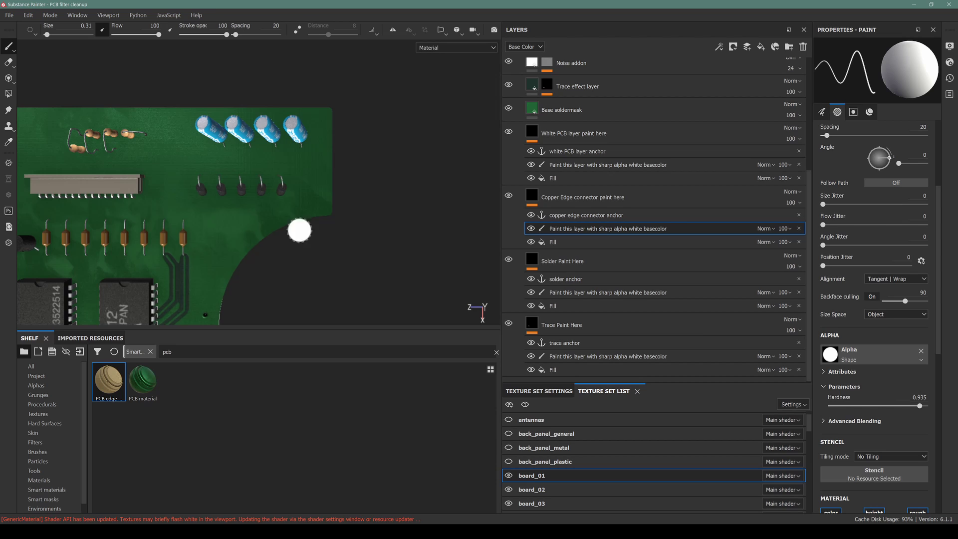
{"action": "scroll", "coordinate": [319, 167], "scroll_direction": "up", "scroll_amount": 3}
{"action": "scroll", "coordinate": [300, 185], "scroll_direction": "down", "scroll_amount": 6}
{"action": "middle_click_drag", "start_coordinate": [68, 252], "coordinate": [314, 197], "text": "alt"}
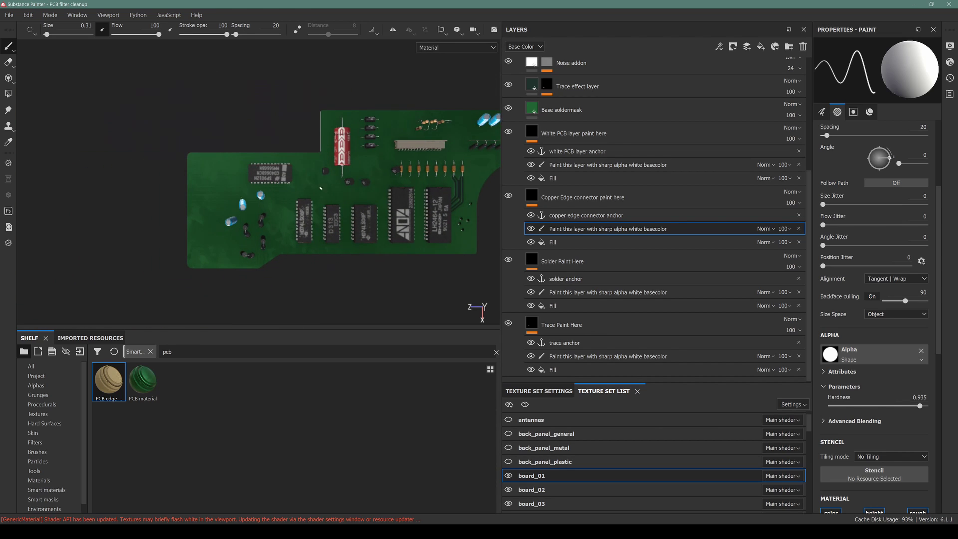
{"action": "scroll", "coordinate": [202, 211], "scroll_direction": "up", "scroll_amount": 3}
{"action": "scroll", "coordinate": [199, 192], "scroll_direction": "up", "scroll_amount": 2}
{"action": "right_click_drag", "start_coordinate": [195, 157], "coordinate": [215, 158], "text": "ctrl"}
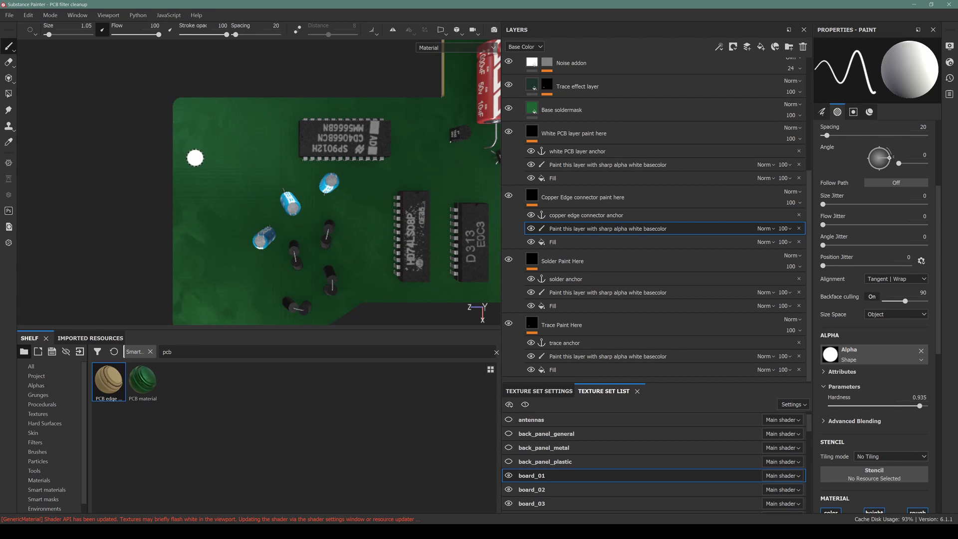
Step: Paint six straight gold connector bars running out to the board's left edge
{"action": "left_click", "coordinate": [222, 140]}
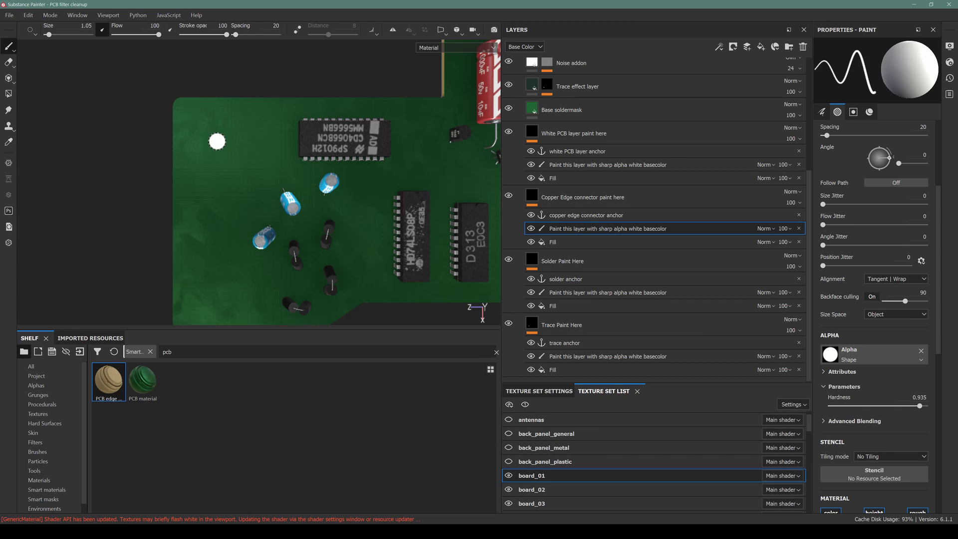
{"action": "left_click", "coordinate": [142, 139], "text": "shift"}
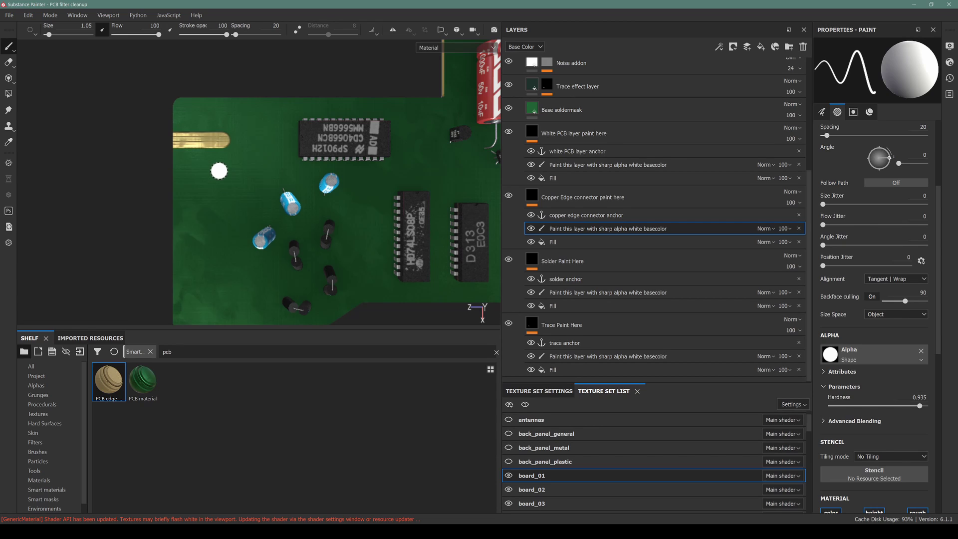
{"action": "left_click", "coordinate": [222, 165]}
{"action": "left_click", "coordinate": [115, 176], "text": "shift"}
{"action": "left_click", "coordinate": [222, 190]}
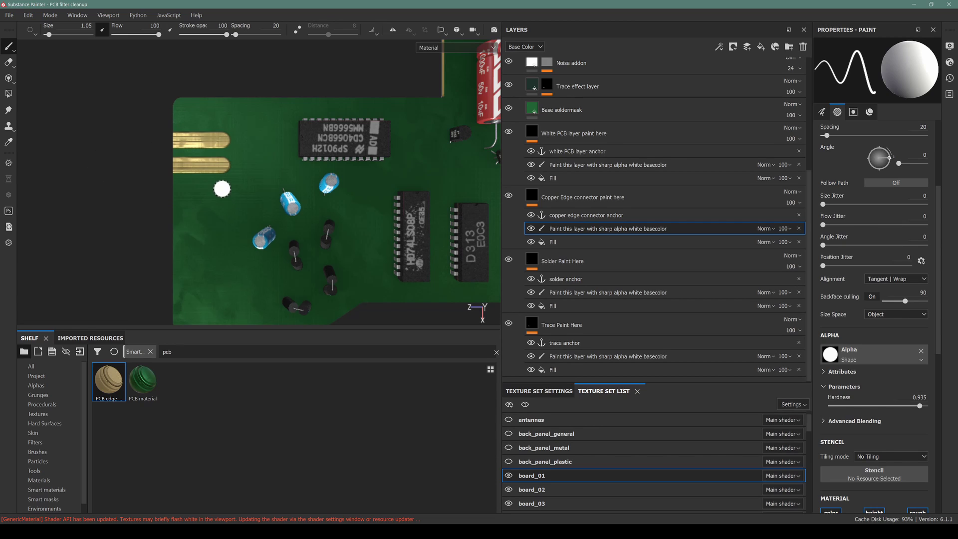
{"action": "left_click", "coordinate": [100, 199], "text": "shift"}
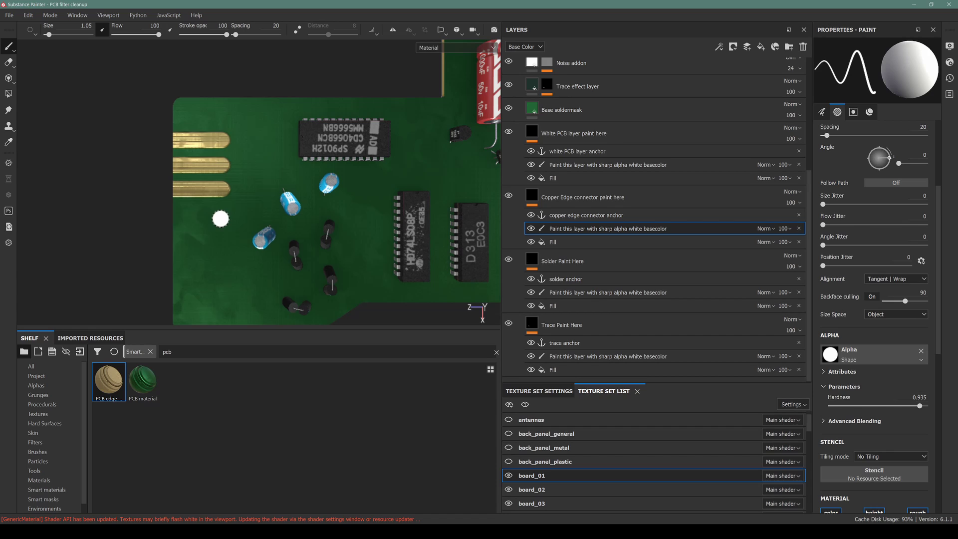
{"action": "left_click", "coordinate": [220, 215]}
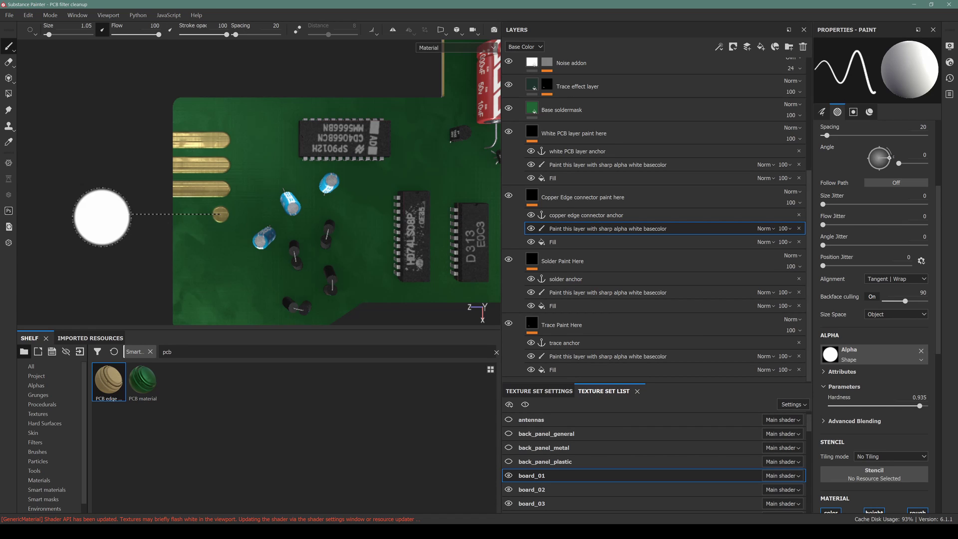
{"action": "left_click", "coordinate": [103, 214], "text": "shift"}
{"action": "left_click", "coordinate": [222, 239]}
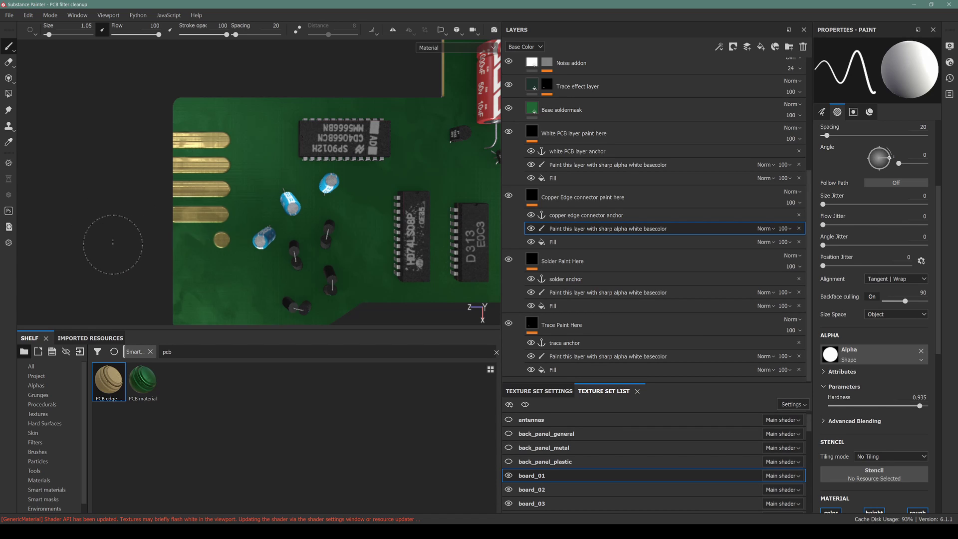
{"action": "left_click", "coordinate": [107, 241], "text": "shift"}
{"action": "left_click", "coordinate": [221, 266]}
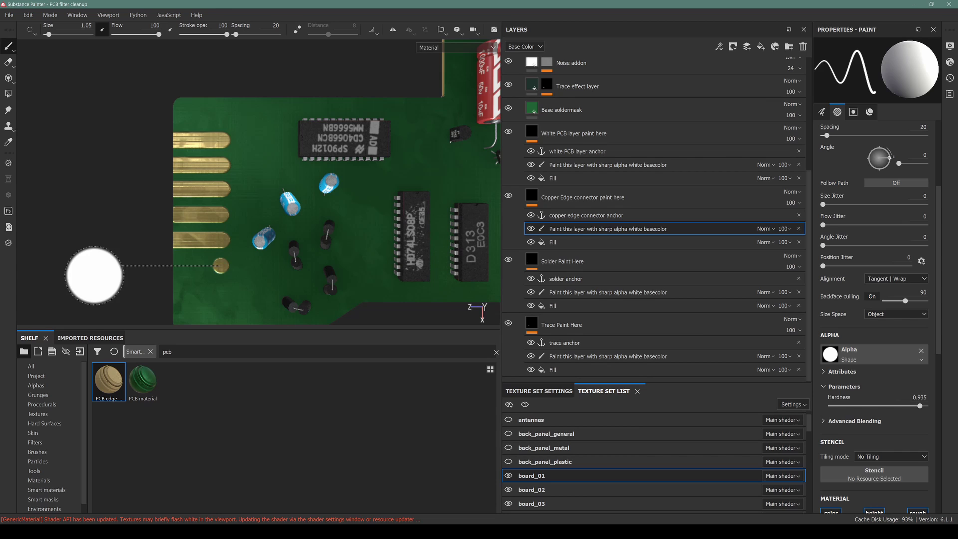
{"action": "left_click", "coordinate": [97, 274], "text": "shift"}
Step: Orbit the board into perspective to review the new connector fingers
{"action": "middle_click_drag", "start_coordinate": [220, 285], "coordinate": [217, 249]}
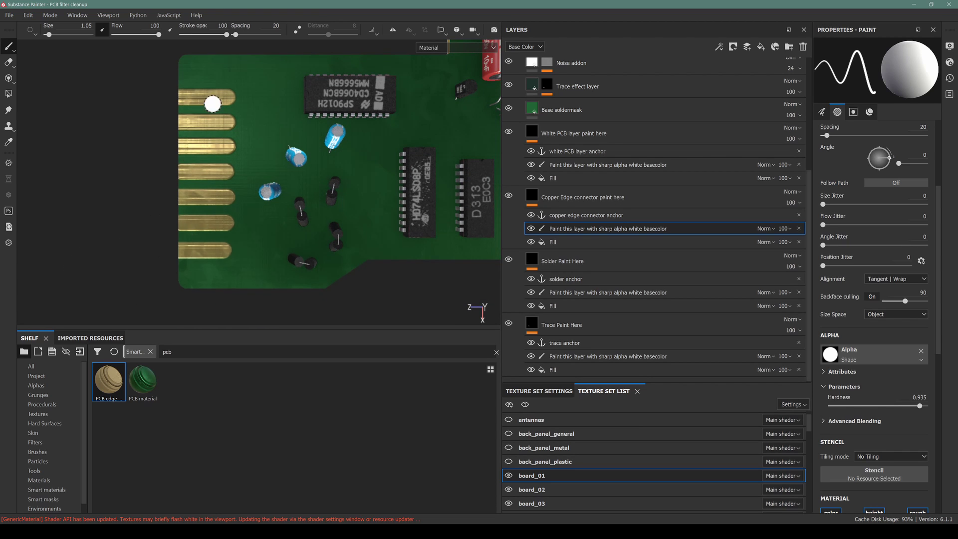
{"action": "scroll", "coordinate": [197, 235], "scroll_direction": "down", "scroll_amount": 3}
{"action": "left_click_drag", "start_coordinate": [183, 290], "coordinate": [304, 158], "text": "alt"}
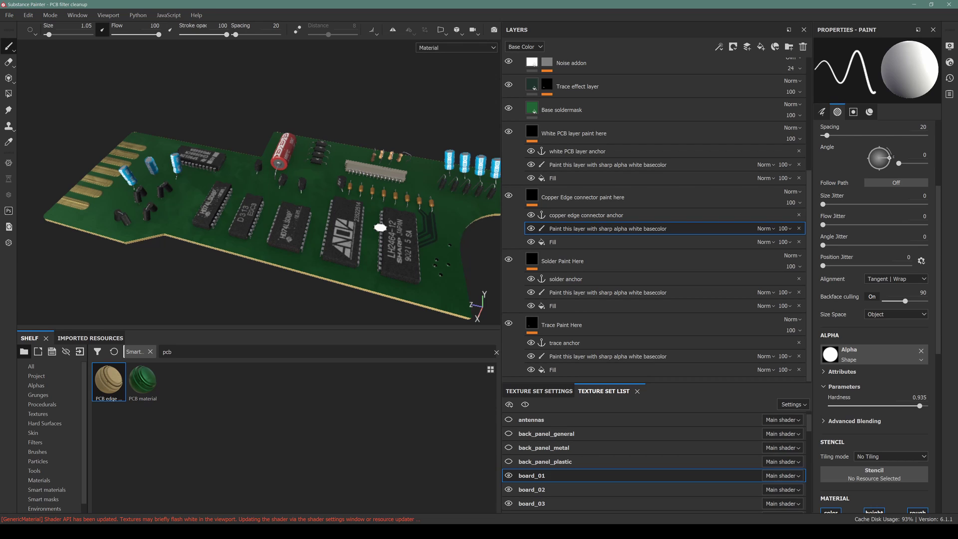
{"action": "middle_click_drag", "start_coordinate": [363, 236], "coordinate": [300, 196], "text": "alt"}
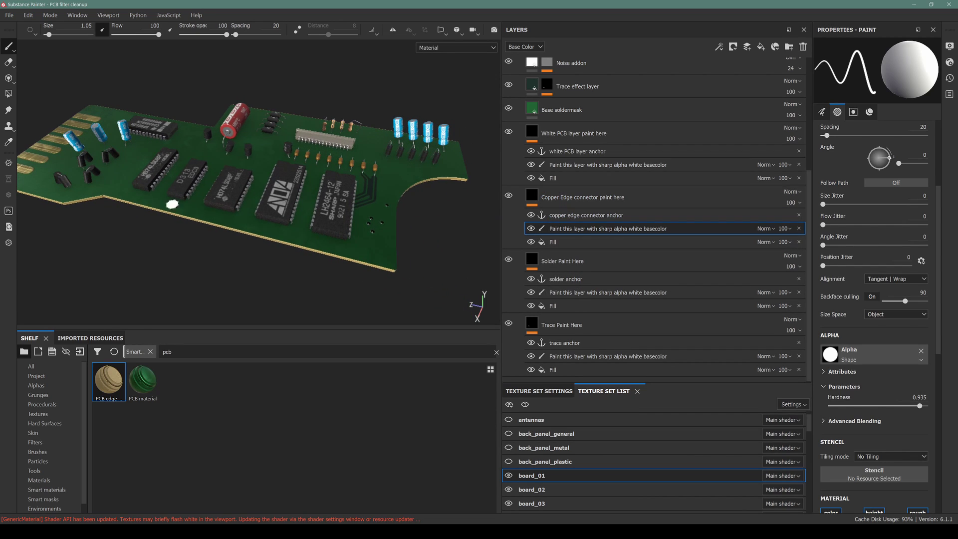
Step: Select the white PCB silkscreen layer, try a white test stroke and undo it
{"action": "left_click", "coordinate": [574, 164]}
{"action": "left_click_drag", "start_coordinate": [147, 158], "coordinate": [227, 235], "text": "alt"}
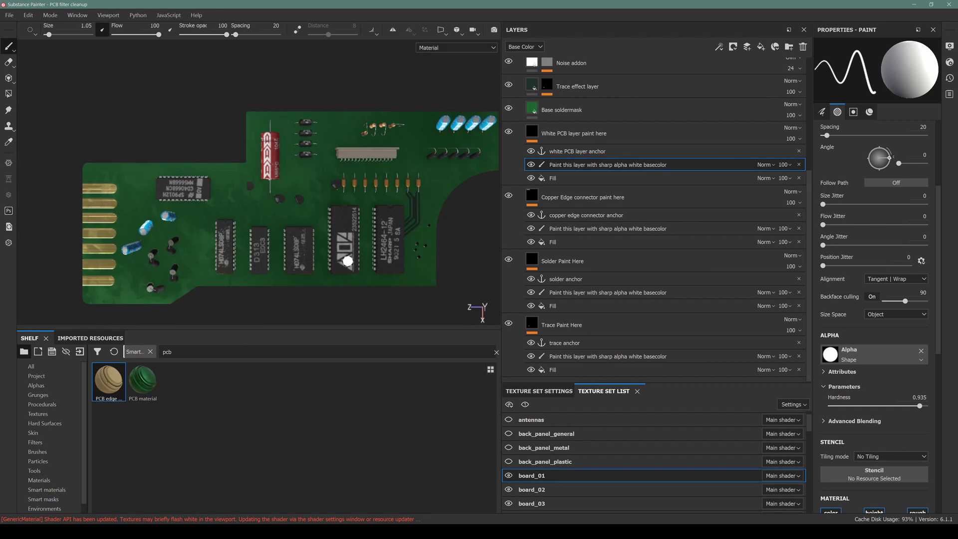
{"action": "middle_click_drag", "start_coordinate": [348, 261], "coordinate": [283, 246], "text": "alt"}
{"action": "scroll", "coordinate": [240, 195], "scroll_direction": "up", "scroll_amount": 4}
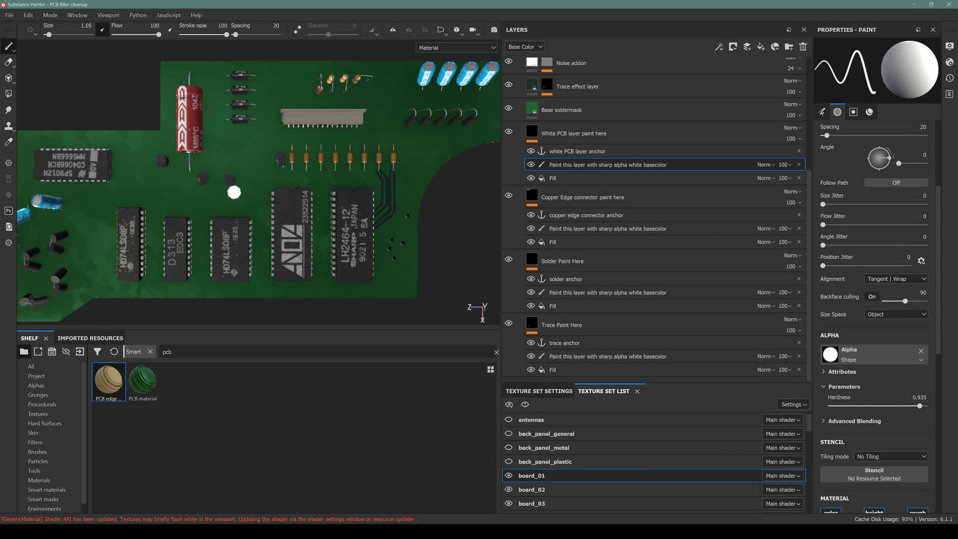
{"action": "mouse_move", "coordinate": [214, 208]}
{"action": "left_mouse_down"}
{"action": "mouse_move", "coordinate": [165, 188]}
{"action": "mouse_move", "coordinate": [182, 214]}
{"action": "mouse_move", "coordinate": [235, 193]}
{"action": "left_mouse_up"}
{"action": "key", "text": "ctrl+z"}
{"action": "scroll", "coordinate": [235, 200], "scroll_direction": "down", "scroll_amount": 3}
{"action": "mouse_move", "coordinate": [175, 241]}
{"action": "left_mouse_down", "text": "alt"}
{"action": "mouse_move", "coordinate": [132, 202]}
{"action": "mouse_move", "coordinate": [175, 222]}
{"action": "left_mouse_up", "text": "alt"}
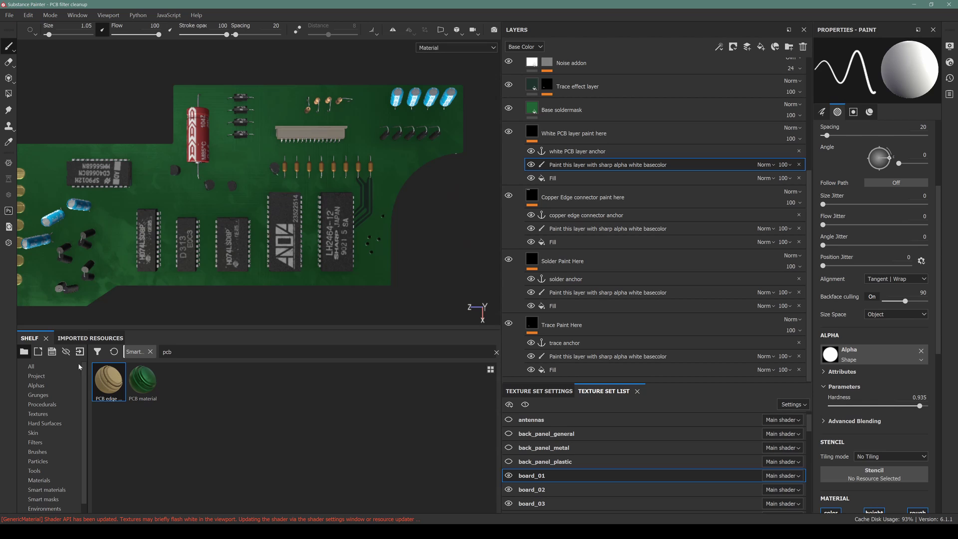
Step: Find the Font Jura alpha and add a colour-only fill to the white PCB layer, with height, normal, metallic and roughness off
{"action": "left_click", "coordinate": [45, 383]}
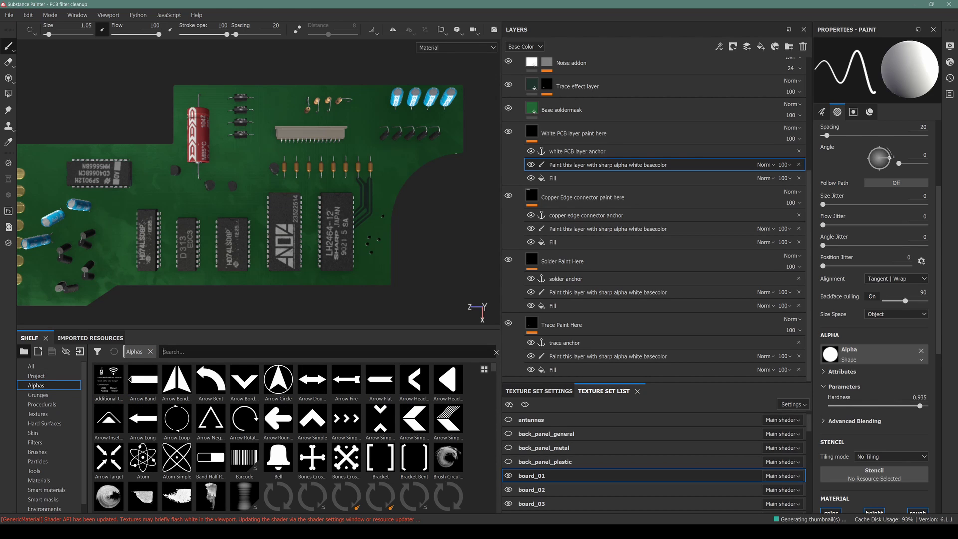
{"action": "type", "text": "font"}
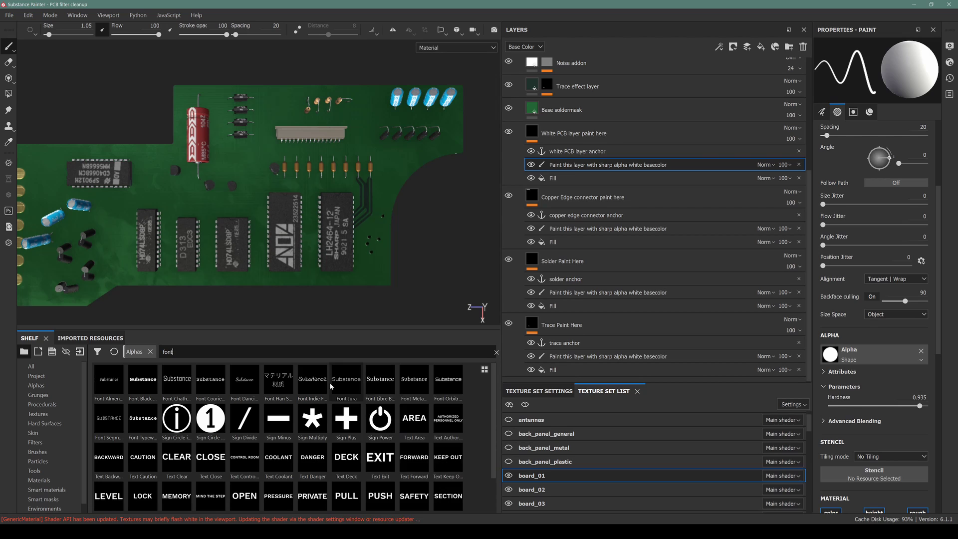
{"action": "left_click_drag", "start_coordinate": [340, 383], "coordinate": [372, 387]}
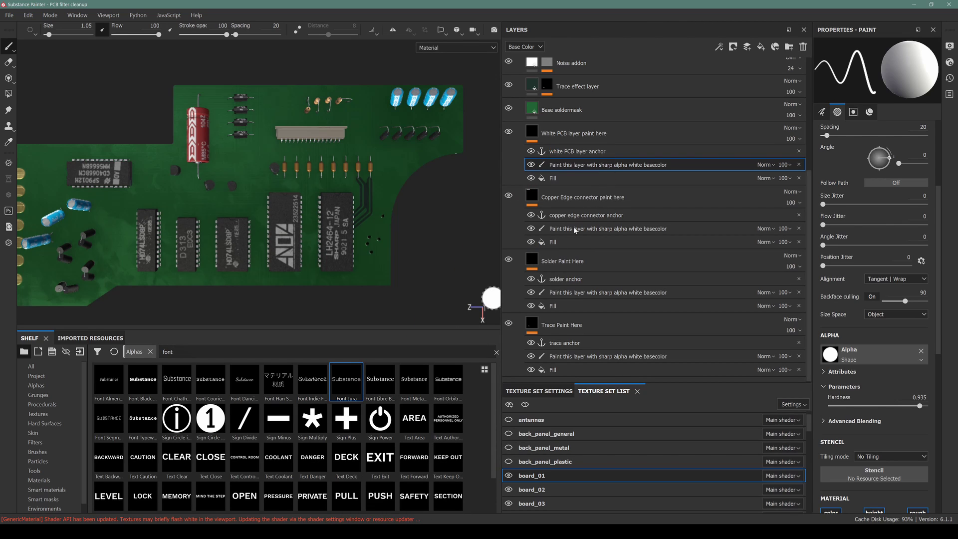
{"action": "right_click", "coordinate": [606, 165]}
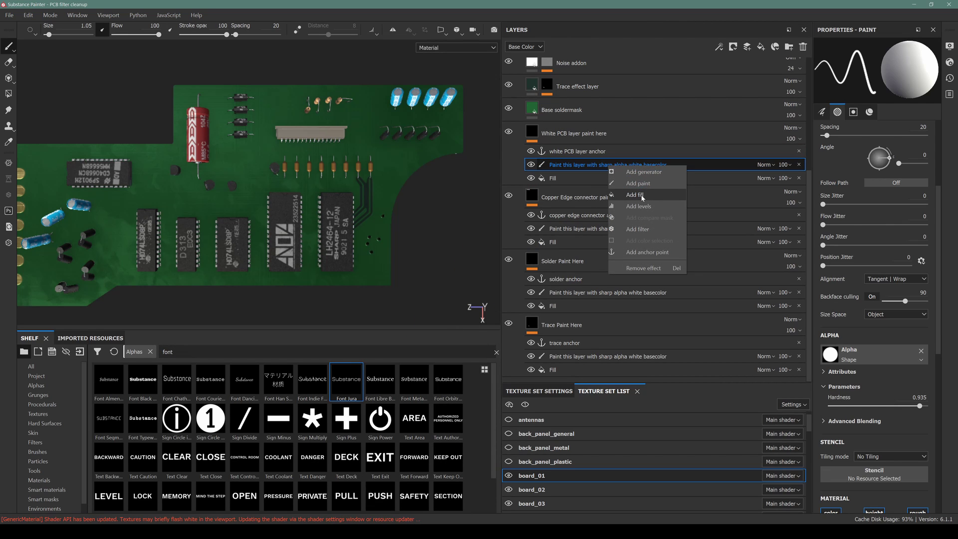
{"action": "left_click", "coordinate": [632, 196]}
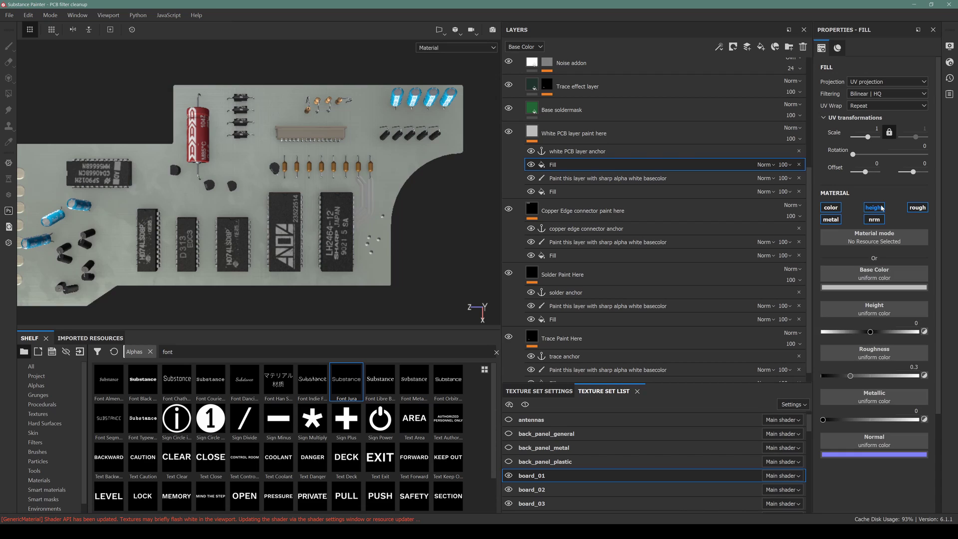
{"action": "left_click", "coordinate": [881, 208]}
{"action": "left_click", "coordinate": [876, 219]}
{"action": "left_click", "coordinate": [839, 220]}
{"action": "left_click", "coordinate": [918, 208]}
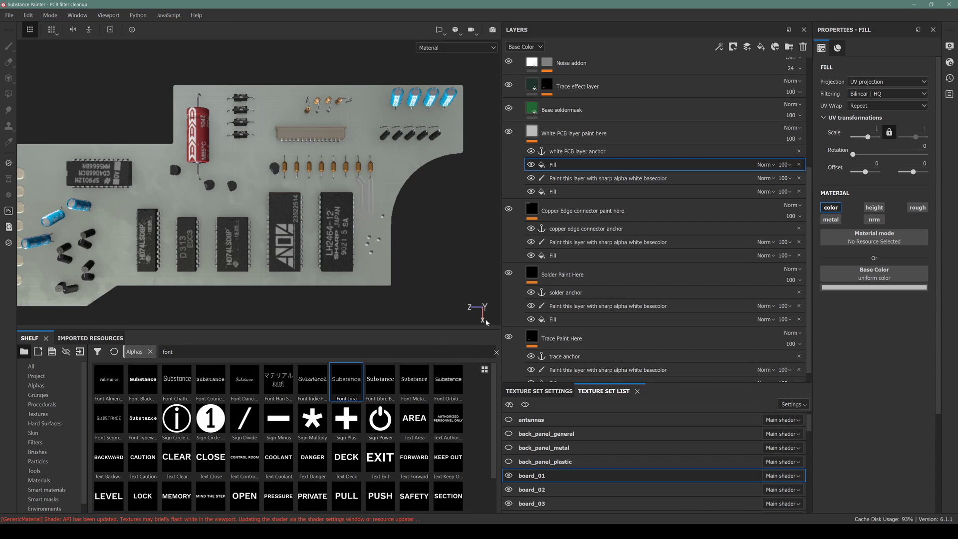
Step: Use Font Jura as the fill's base colour with the text 'PCB Ver. 020302.B2'
{"action": "left_click_drag", "start_coordinate": [352, 382], "coordinate": [874, 274]}
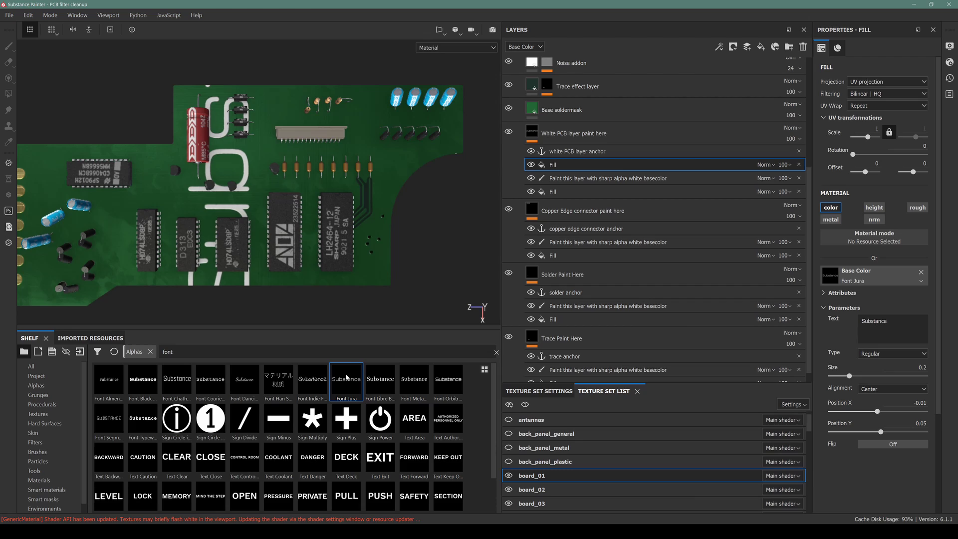
{"action": "left_click", "coordinate": [864, 320]}
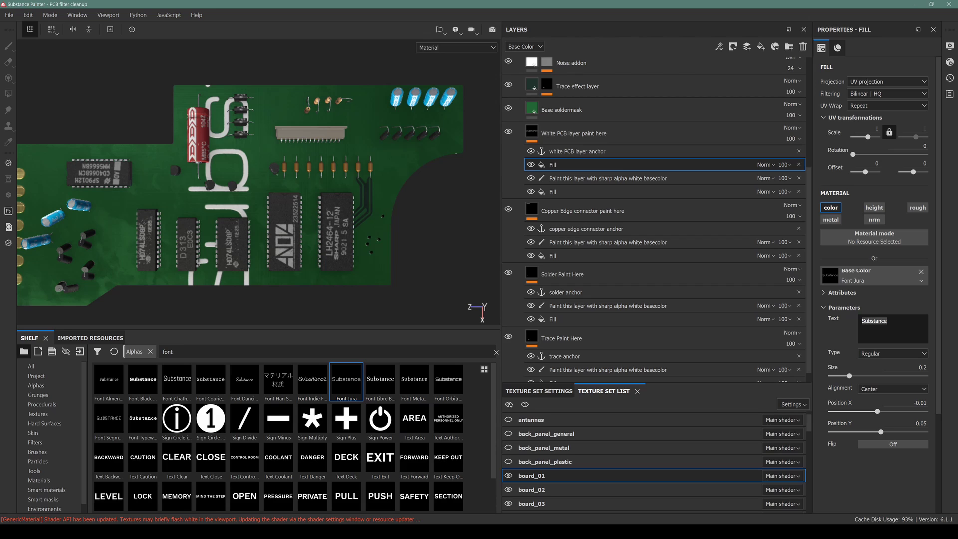
{"action": "type", "text": "PCB"}
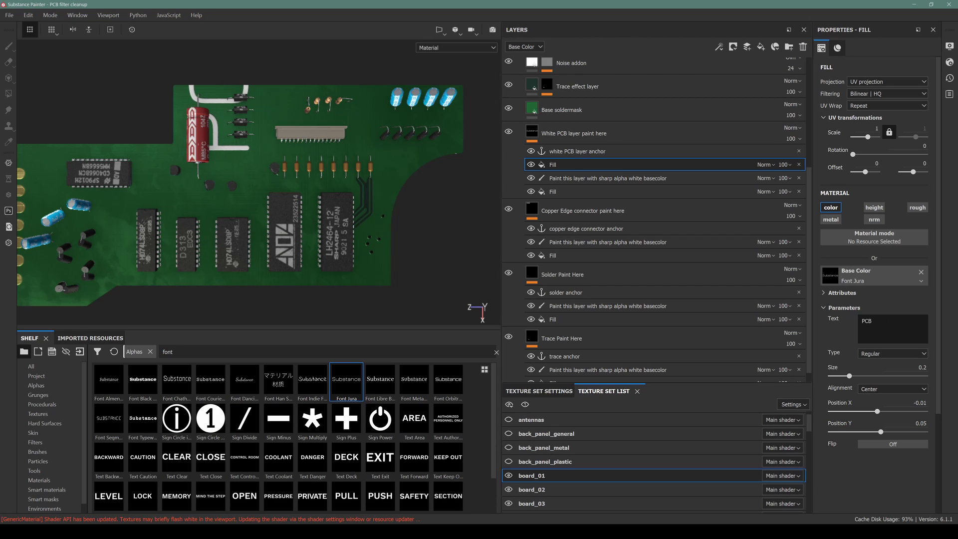
{"action": "type", "text": " Ver."}
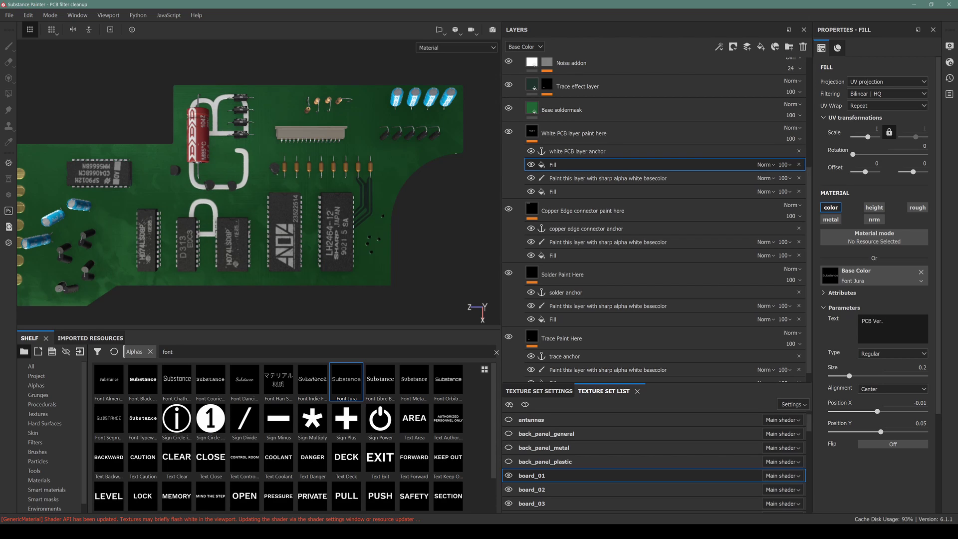
{"action": "type", "text": " 020302"}
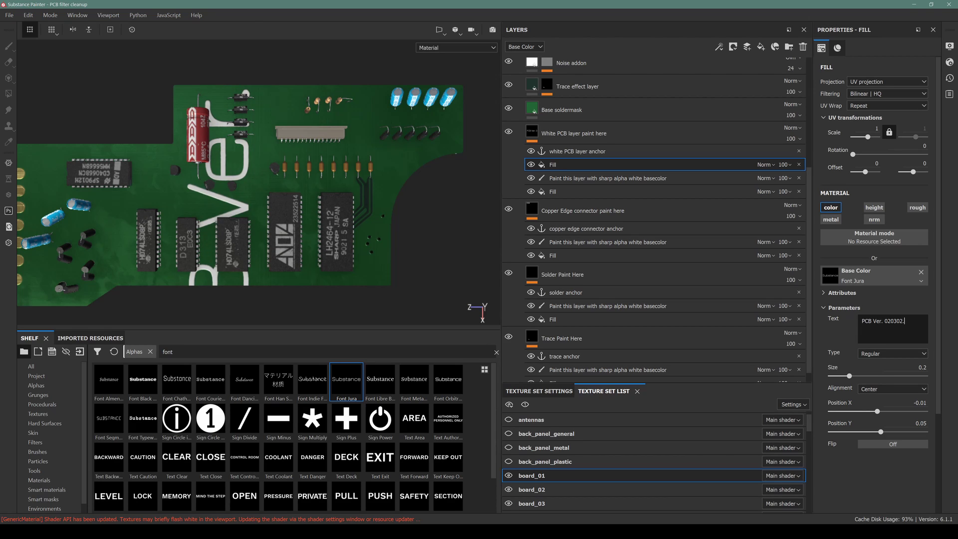
{"action": "type", "text": ".B"}
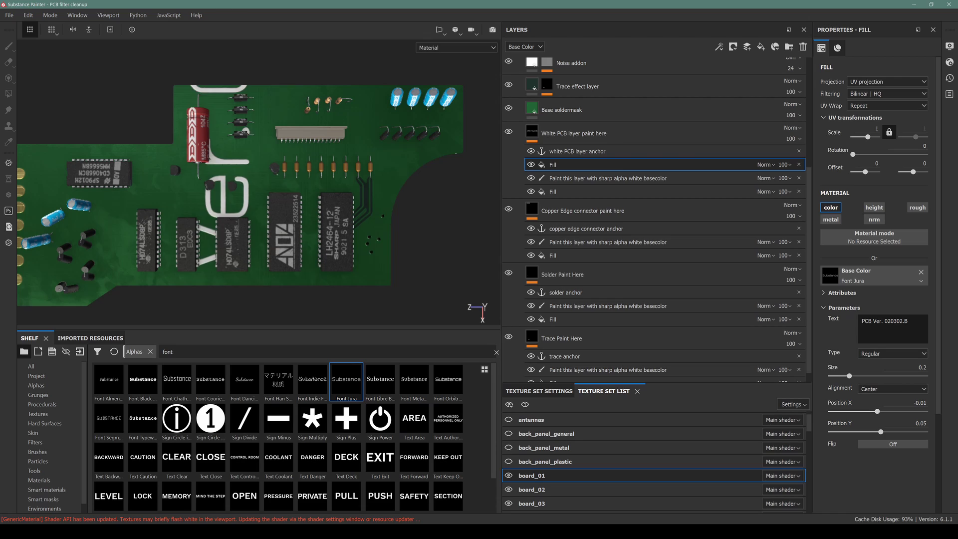
{"action": "type", "text": "2"}
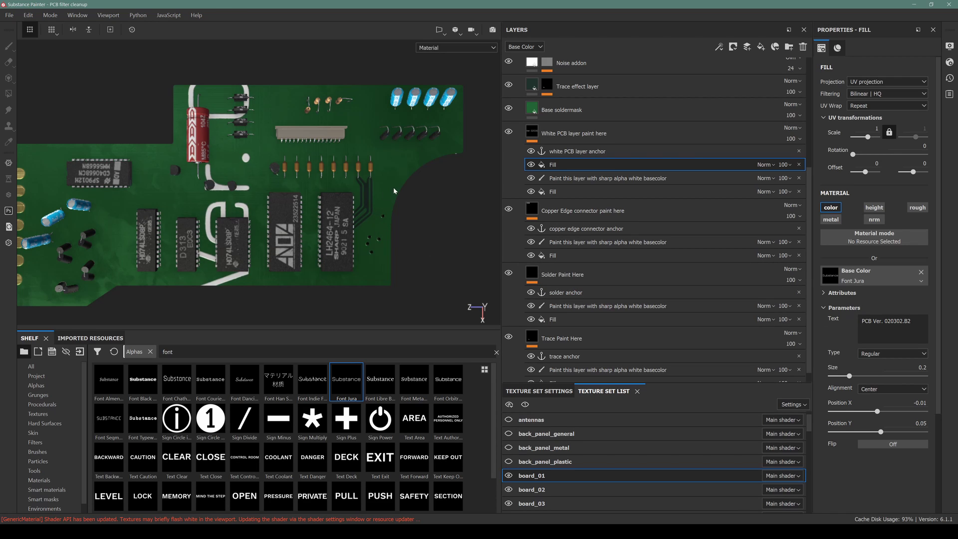
{"action": "scroll", "coordinate": [394, 188], "scroll_direction": "down", "scroll_amount": 3}
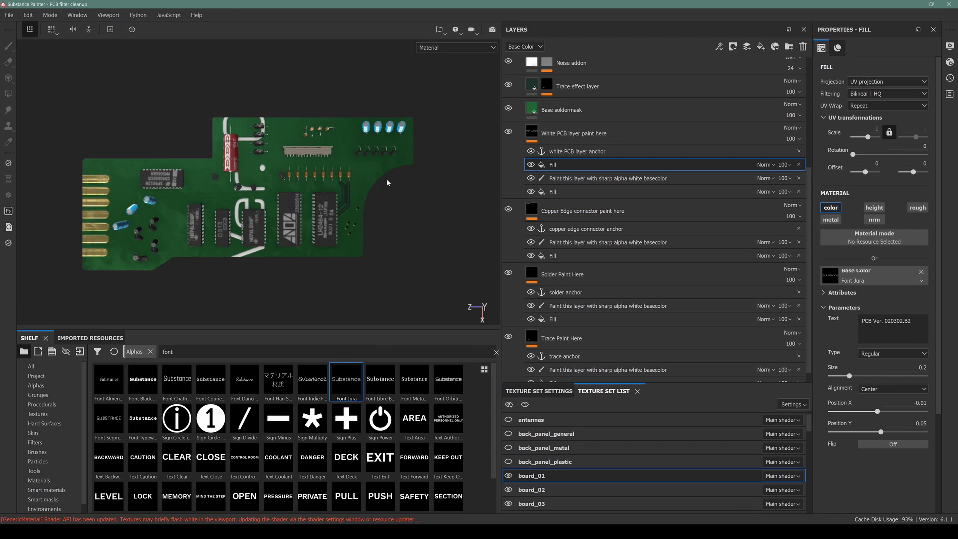
Step: In the 2D/3D split view, set UV Wrap to None and shrink the text Size to 0.07
{"action": "key", "text": "F1"}
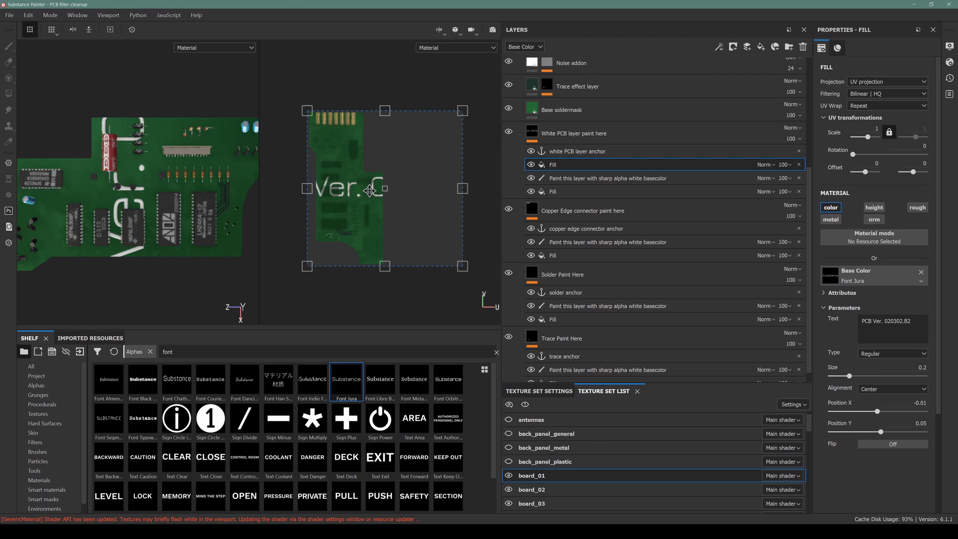
{"action": "left_click_drag", "start_coordinate": [447, 124], "coordinate": [373, 196]}
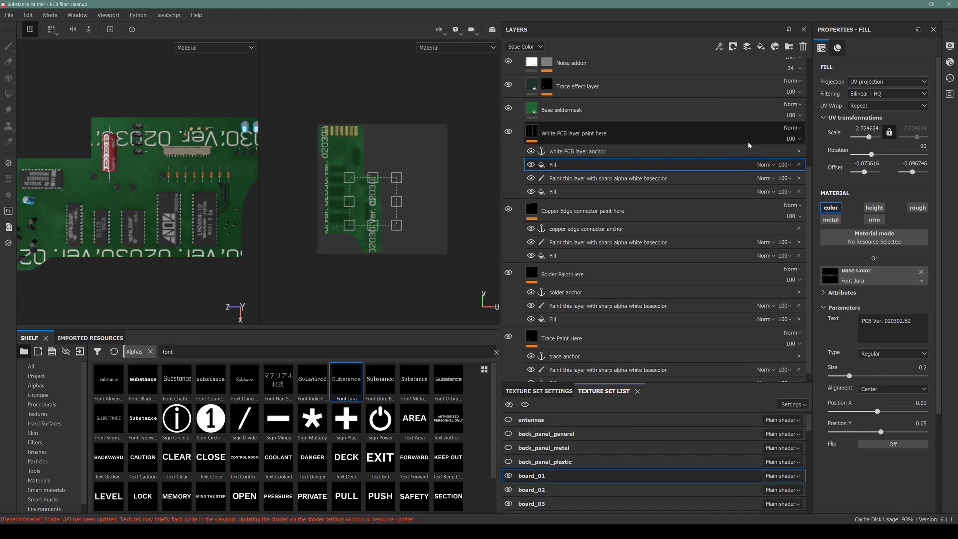
{"action": "left_click", "coordinate": [879, 106]}
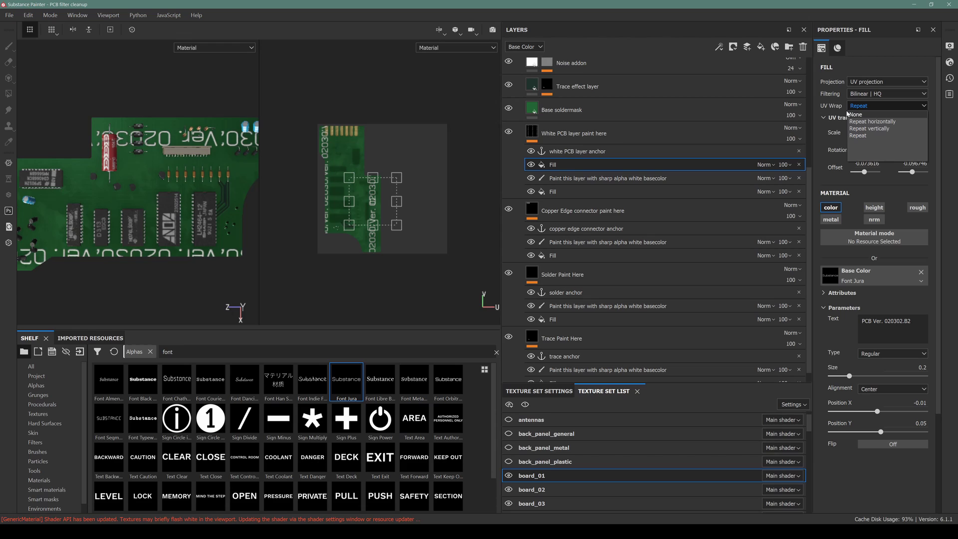
{"action": "left_click", "coordinate": [856, 114]}
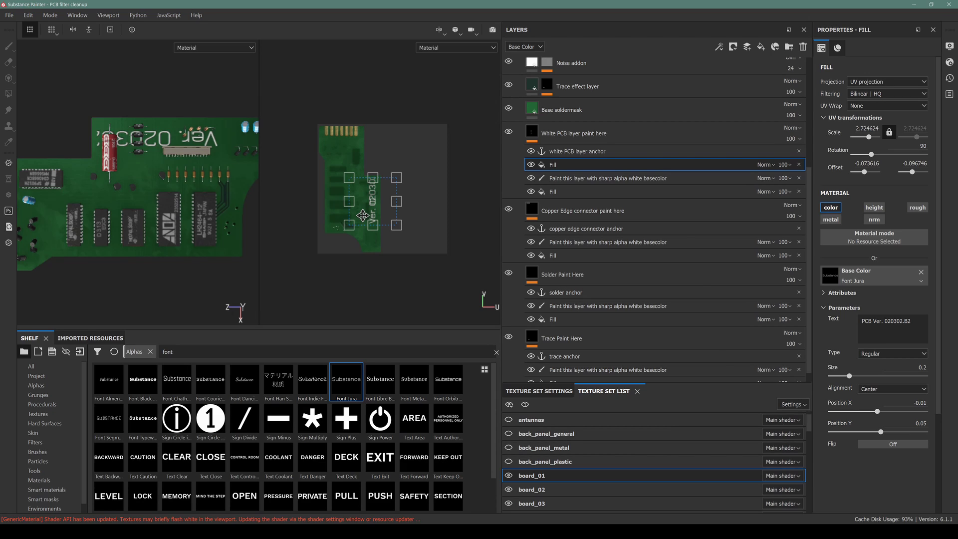
{"action": "scroll", "coordinate": [363, 215], "scroll_direction": "up", "scroll_amount": 3}
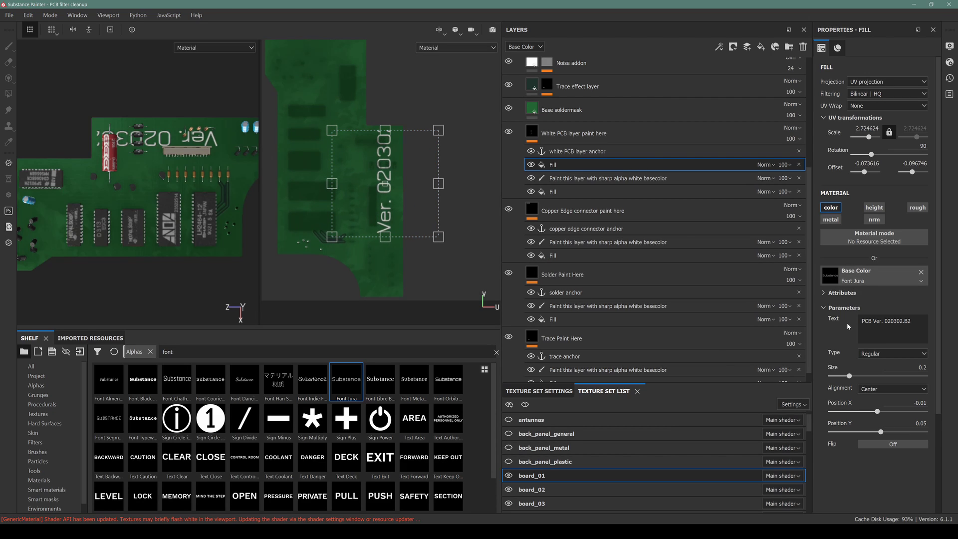
{"action": "left_click_drag", "start_coordinate": [850, 377], "coordinate": [838, 381]}
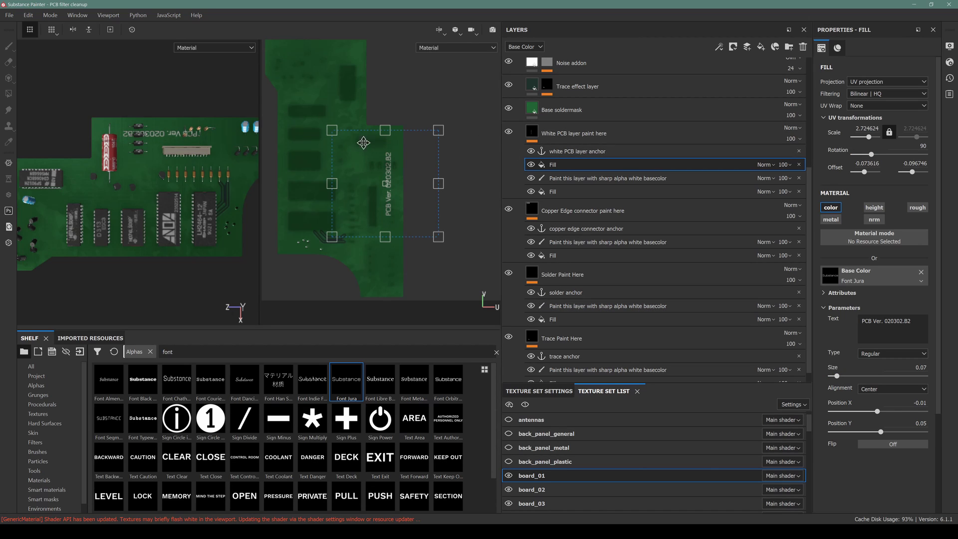
Step: Rotate the text label to 270 and move it below the chips
{"action": "left_click_drag", "start_coordinate": [348, 171], "coordinate": [308, 155]}
{"action": "left_click_drag", "start_coordinate": [330, 73], "coordinate": [329, 239]}
{"action": "middle_click_drag", "start_coordinate": [116, 221], "coordinate": [106, 155], "text": "alt"}
{"action": "left_click_drag", "start_coordinate": [310, 166], "coordinate": [264, 222]}
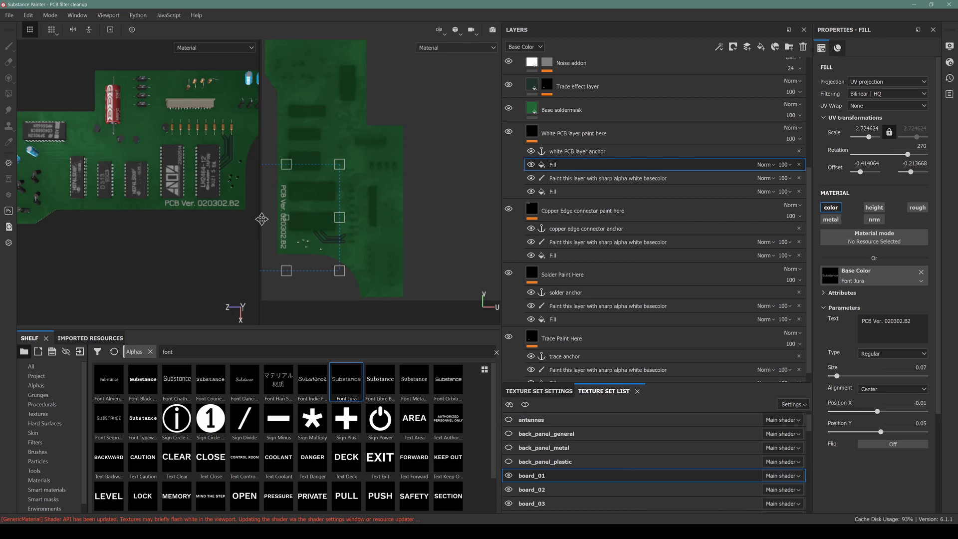
{"action": "scroll", "coordinate": [168, 187], "scroll_direction": "up", "scroll_amount": 5}
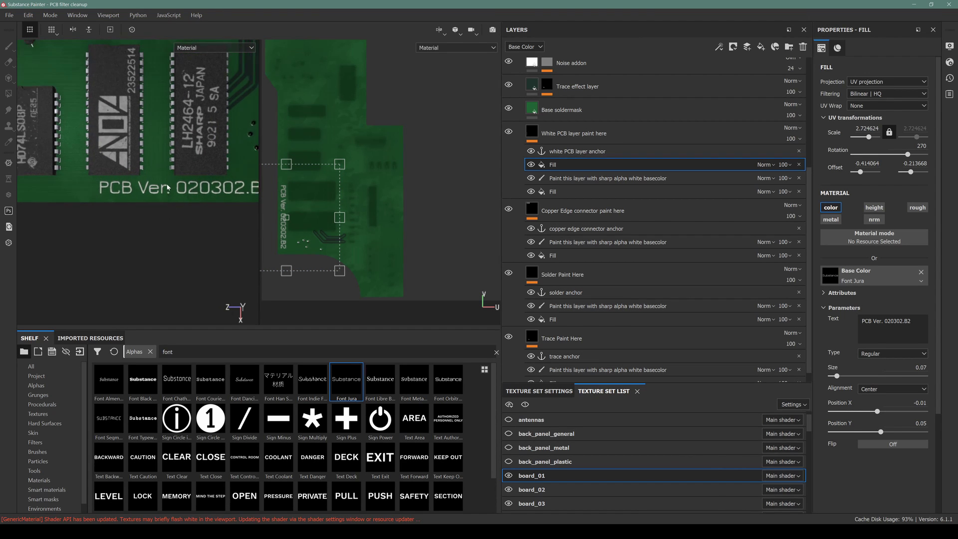
{"action": "scroll", "coordinate": [168, 187], "scroll_direction": "down", "scroll_amount": 5}
{"action": "left_click_drag", "start_coordinate": [99, 211], "coordinate": [86, 155], "text": "alt"}
{"action": "key", "text": "F2"}
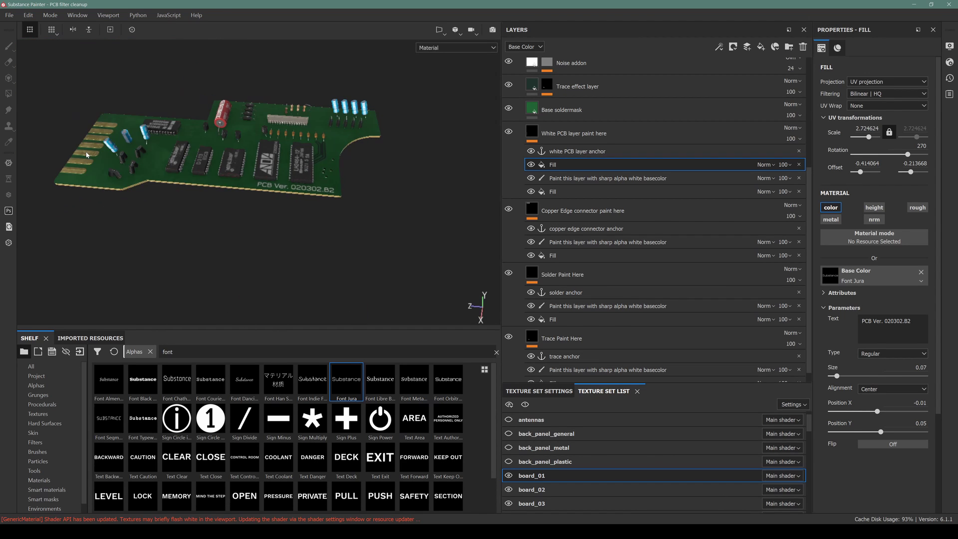
{"action": "scroll", "coordinate": [302, 176], "scroll_direction": "up", "scroll_amount": 5}
{"action": "left_click_drag", "start_coordinate": [302, 176], "coordinate": [122, 161], "text": "alt"}
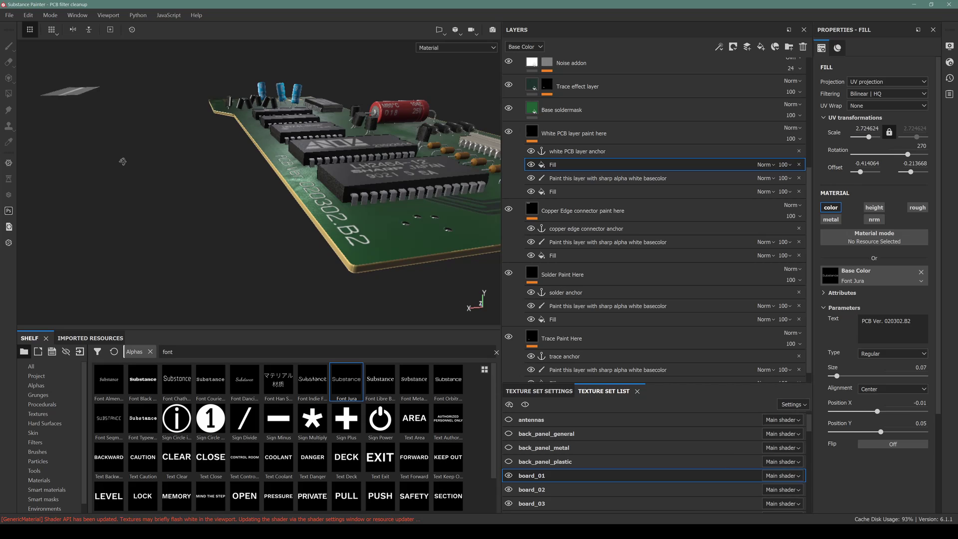
{"action": "scroll", "coordinate": [368, 209], "scroll_direction": "up", "scroll_amount": 3}
{"action": "scroll", "coordinate": [368, 209], "scroll_direction": "up", "scroll_amount": 3}
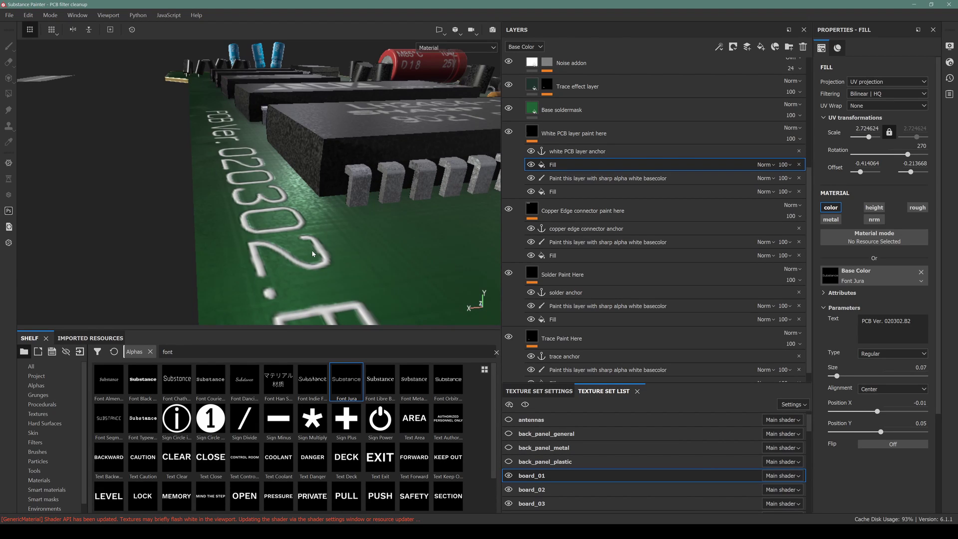
{"action": "left_click_drag", "start_coordinate": [288, 295], "coordinate": [255, 230], "text": "alt"}
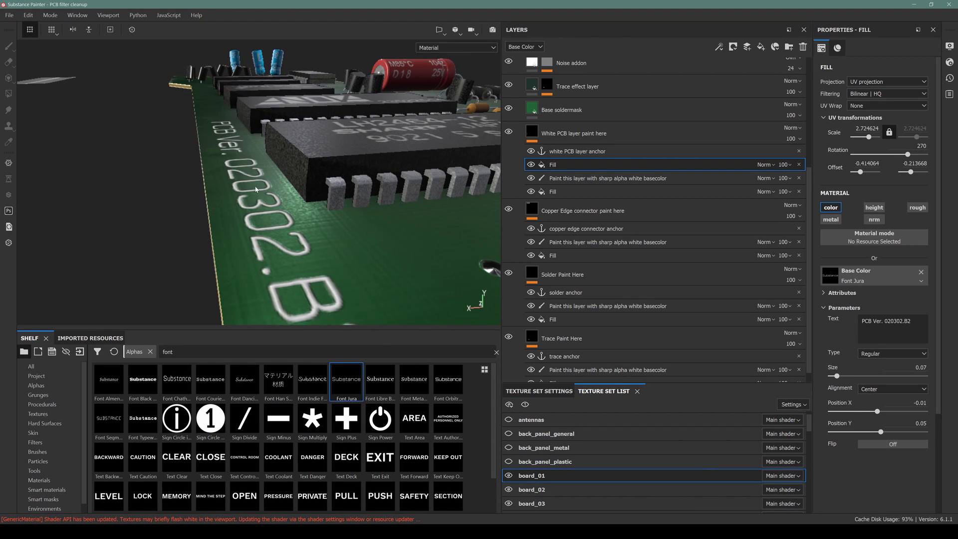
{"action": "scroll", "coordinate": [256, 190], "scroll_direction": "down", "scroll_amount": 3}
{"action": "left_click_drag", "start_coordinate": [199, 186], "coordinate": [189, 165], "text": "alt"}
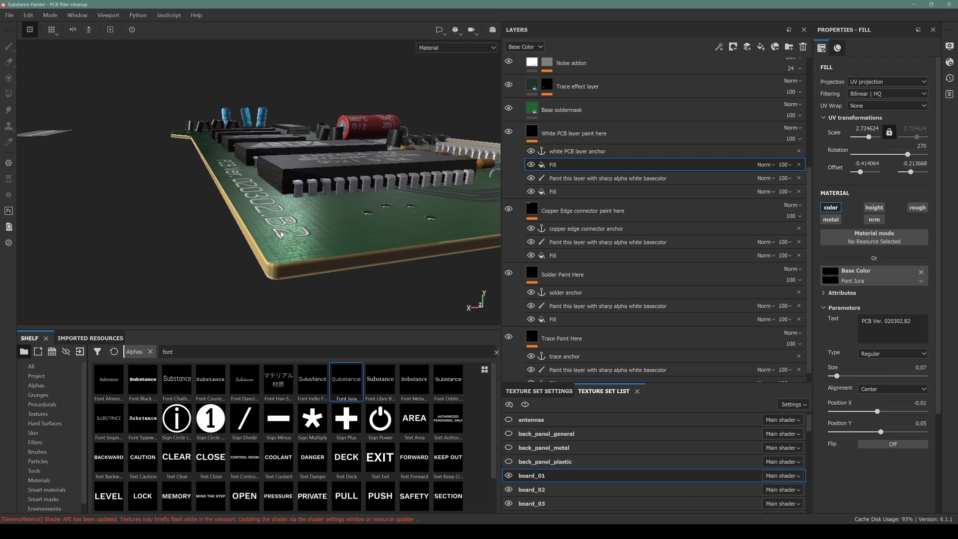
{"action": "left_click_drag", "start_coordinate": [281, 234], "coordinate": [297, 240], "text": "alt"}
{"action": "scroll", "coordinate": [267, 206], "scroll_direction": "down", "scroll_amount": 3}
{"action": "left_click_drag", "start_coordinate": [152, 171], "coordinate": [126, 173], "text": "alt"}
{"action": "scroll", "coordinate": [596, 118], "scroll_direction": "up", "scroll_amount": 4}
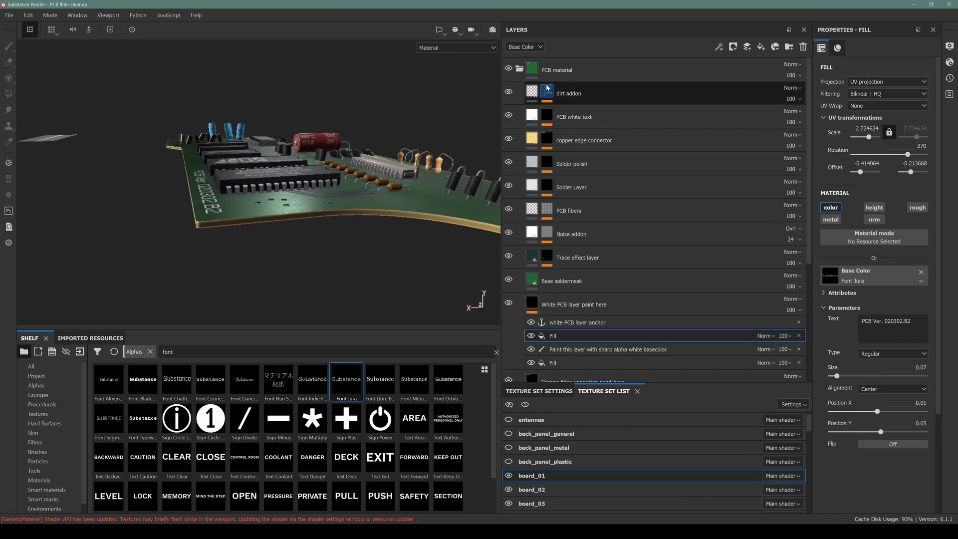
{"action": "mouse_move", "coordinate": [536, 91]}
{"action": "left_click", "coordinate": [505, 91]}
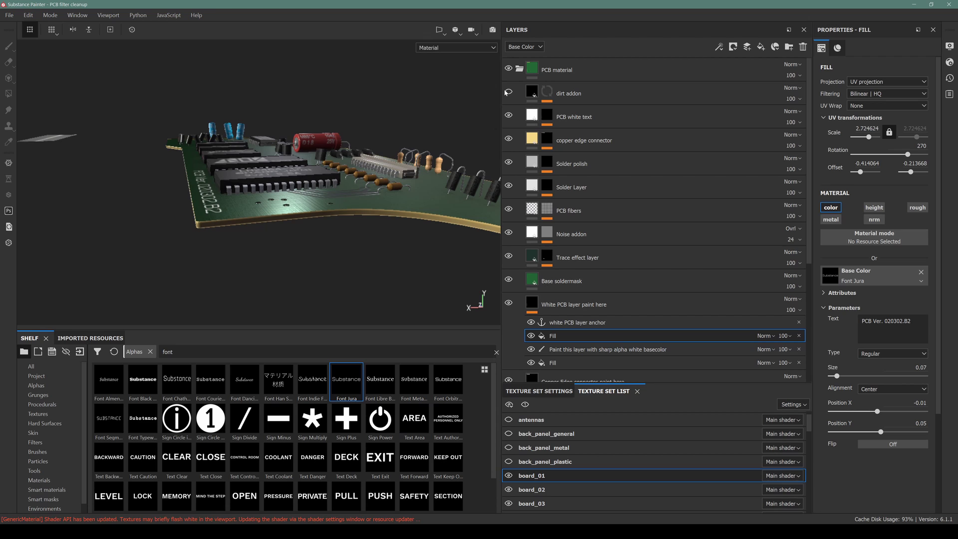
{"action": "left_click", "coordinate": [505, 91]}
{"action": "left_click", "coordinate": [506, 92]}
{"action": "left_click", "coordinate": [505, 93]}
{"action": "left_click", "coordinate": [506, 93]}
{"action": "left_click", "coordinate": [506, 93]}
{"action": "left_click_drag", "start_coordinate": [101, 144], "coordinate": [173, 225], "text": "alt"}
{"action": "middle_click_drag", "start_coordinate": [174, 224], "coordinate": [228, 264], "text": "alt"}
{"action": "scroll", "coordinate": [294, 197], "scroll_direction": "up", "scroll_amount": 3}
{"action": "scroll", "coordinate": [177, 196], "scroll_direction": "down", "scroll_amount": 5}
{"action": "scroll", "coordinate": [359, 139], "scroll_direction": "up", "scroll_amount": 5}
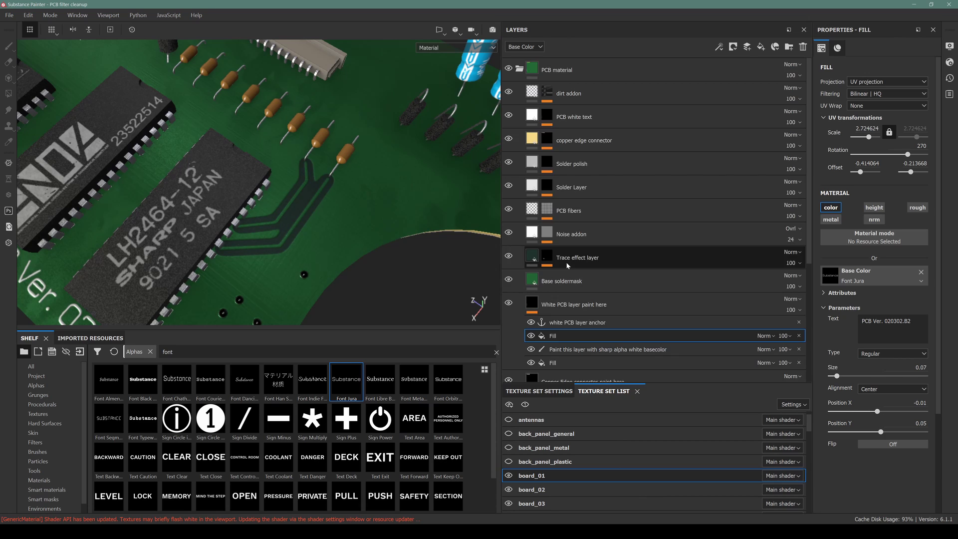
{"action": "scroll", "coordinate": [568, 269], "scroll_direction": "down", "scroll_amount": 5}
{"action": "scroll", "coordinate": [159, 153], "scroll_direction": "down", "scroll_amount": 4}
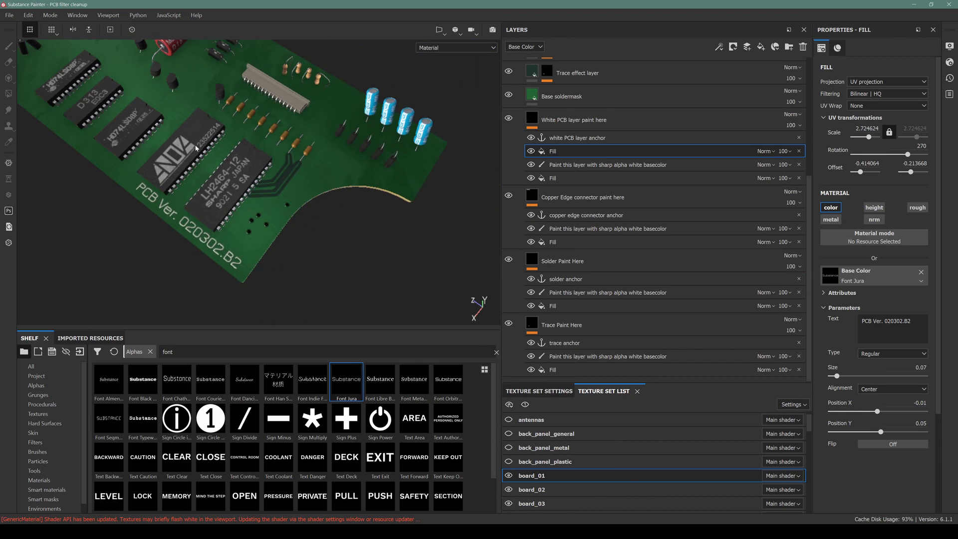
{"action": "left_click_drag", "start_coordinate": [159, 152], "coordinate": [184, 189], "text": "alt"}
{"action": "middle_click_drag", "start_coordinate": [184, 190], "coordinate": [206, 291], "text": "alt"}
{"action": "left_click_drag", "start_coordinate": [206, 291], "coordinate": [189, 128], "text": "alt"}
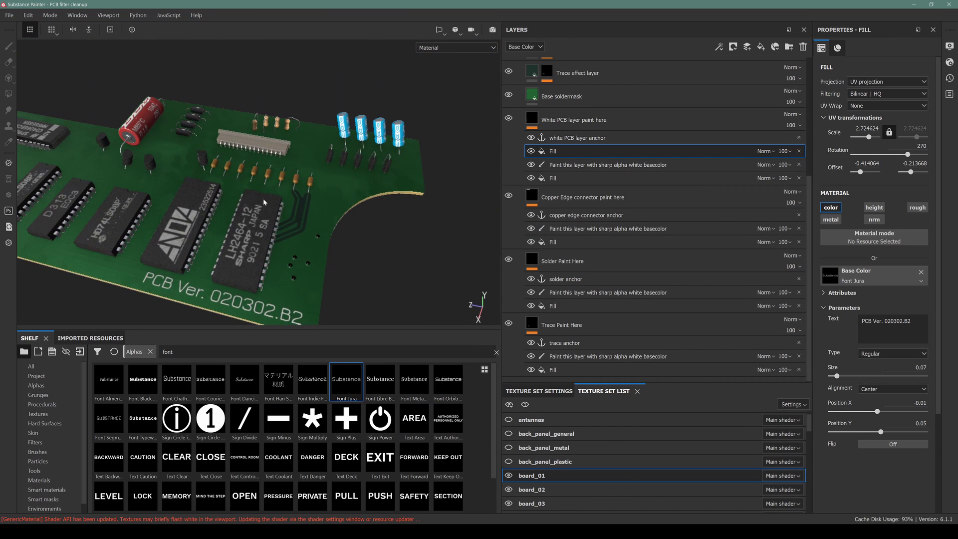
{"action": "scroll", "coordinate": [361, 178], "scroll_direction": "up", "scroll_amount": 3}
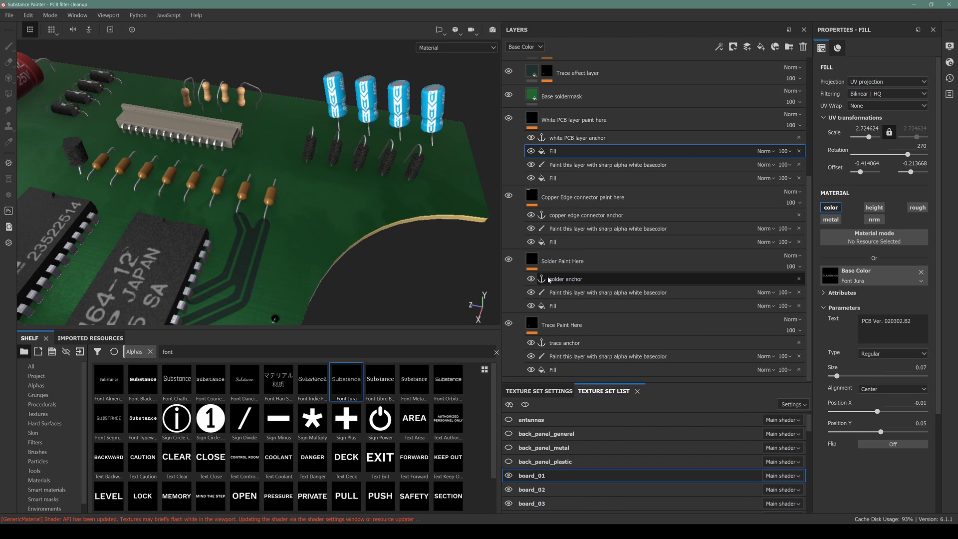
Step: On the Solder Paint layer, undo a misplaced first pad and shrink the brush
{"action": "left_click", "coordinate": [551, 293]}
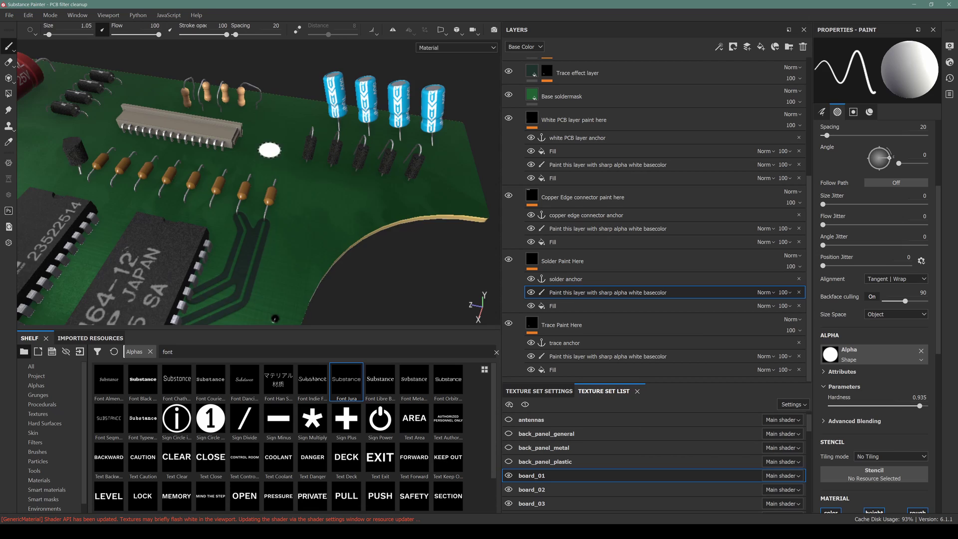
{"action": "scroll", "coordinate": [305, 175], "scroll_direction": "up", "scroll_amount": 3}
{"action": "mouse_move", "coordinate": [304, 175]}
{"action": "right_mouse_down", "text": "ctrl"}
{"action": "mouse_move", "coordinate": [279, 175]}
{"action": "mouse_move", "coordinate": [295, 175]}
{"action": "right_mouse_up", "text": "ctrl"}
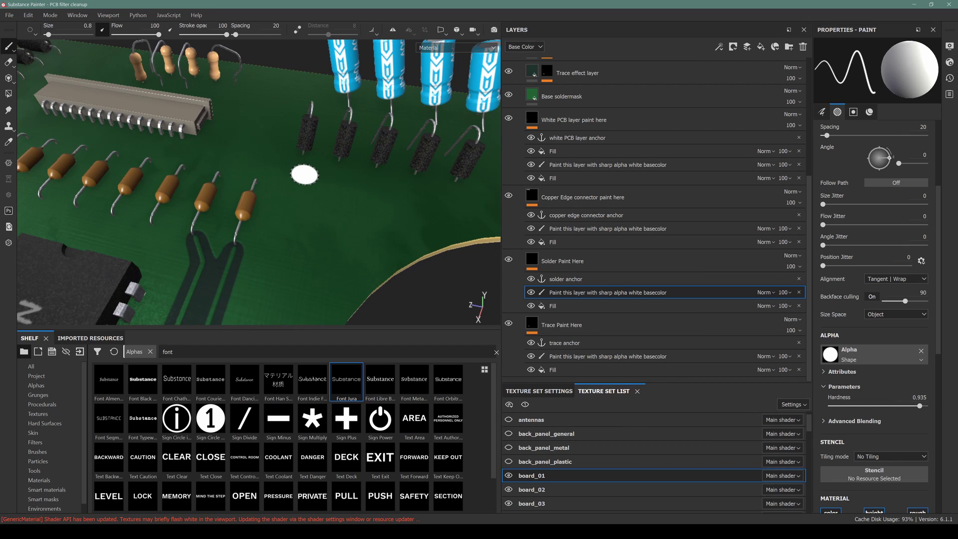
{"action": "left_click", "coordinate": [304, 156]}
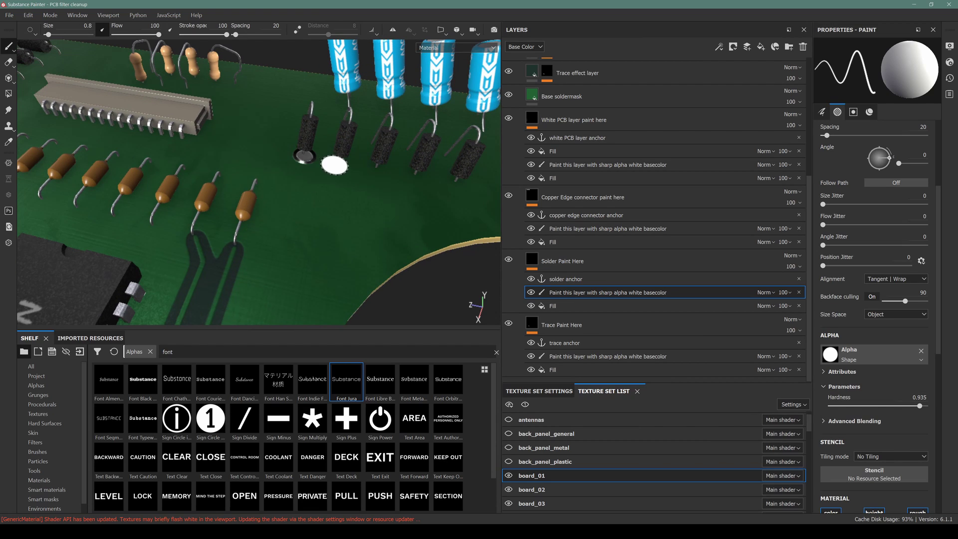
{"action": "key", "text": "ctrl+z"}
{"action": "right_click_drag", "start_coordinate": [316, 162], "coordinate": [307, 162], "text": "ctrl"}
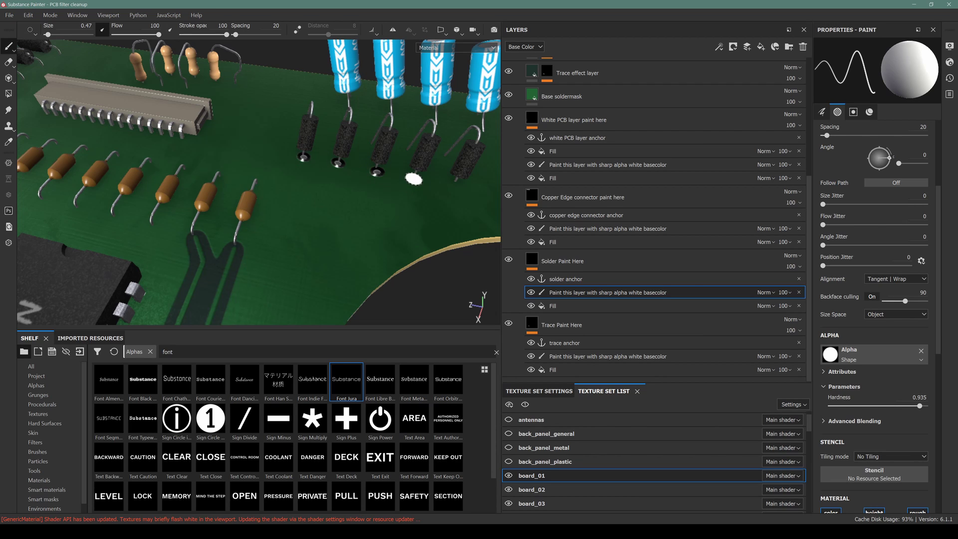
Step: Paint solder rings at the six resistor lead ends
{"action": "mouse_move", "coordinate": [367, 176]}
{"action": "left_mouse_down", "text": "alt"}
{"action": "mouse_move", "coordinate": [288, 202]}
{"action": "mouse_move", "coordinate": [284, 171]}
{"action": "mouse_move", "coordinate": [304, 230]}
{"action": "left_mouse_up", "text": "alt"}
{"action": "right_click_drag", "start_coordinate": [285, 185], "coordinate": [316, 207], "text": "alt"}
{"action": "middle_click_drag", "start_coordinate": [280, 185], "coordinate": [343, 207], "text": "alt"}
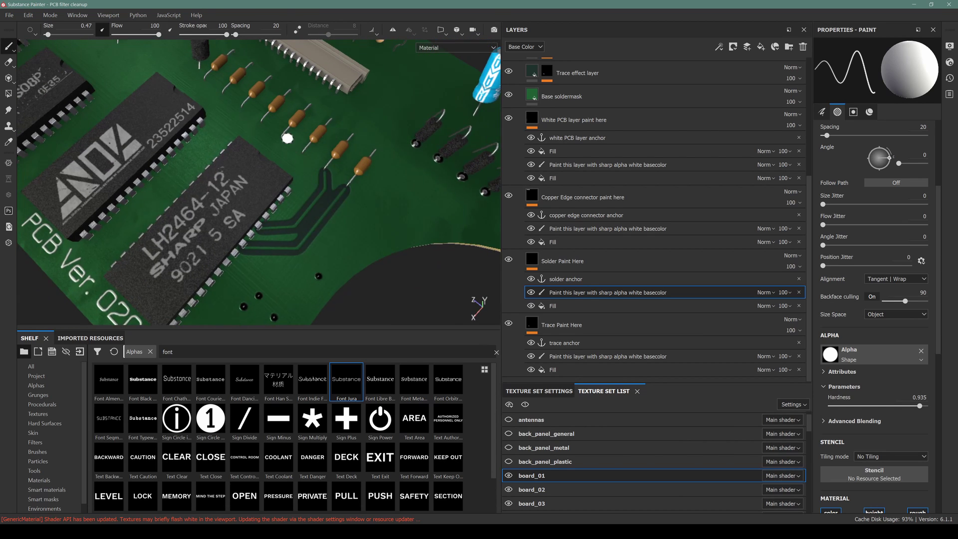
{"action": "right_click_drag", "start_coordinate": [287, 138], "coordinate": [315, 161], "text": "alt"}
{"action": "left_click", "coordinate": [309, 156]}
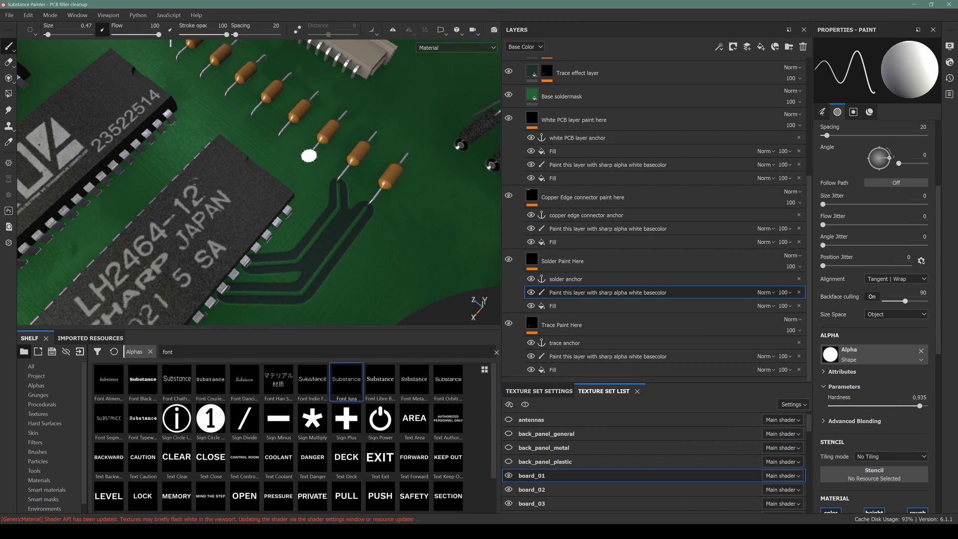
{"action": "left_click", "coordinate": [338, 181]}
{"action": "left_click", "coordinate": [370, 205]}
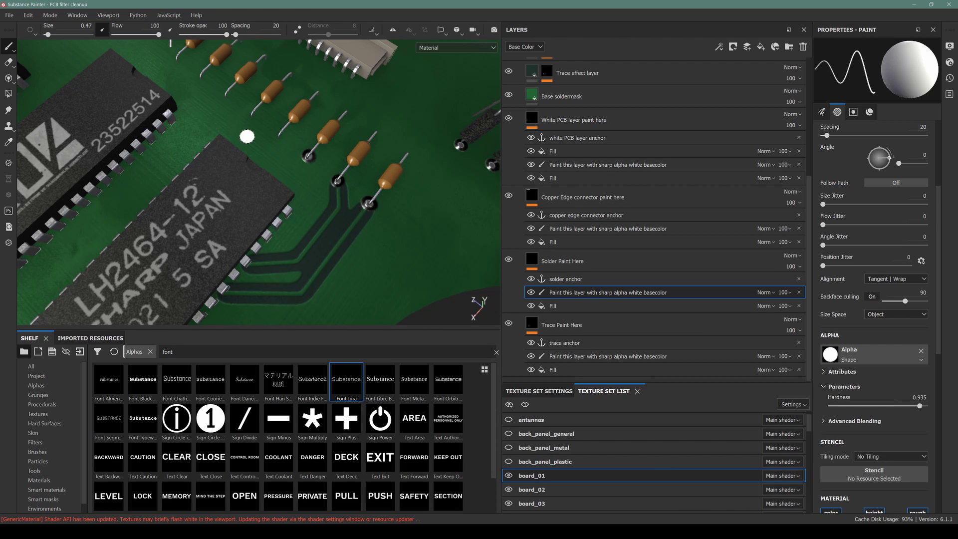
{"action": "left_click", "coordinate": [277, 138]}
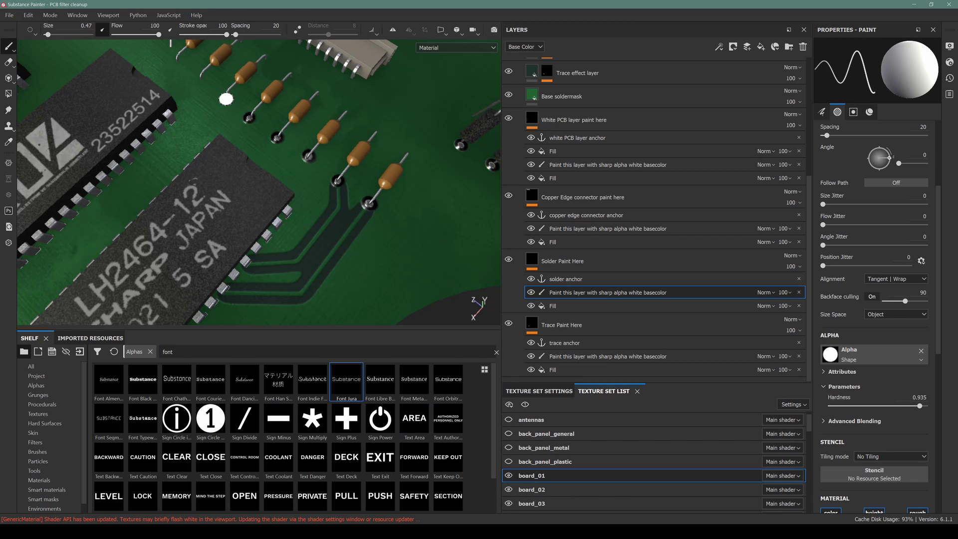
{"action": "left_click", "coordinate": [224, 99]}
{"action": "left_click", "coordinate": [201, 80]}
Step: Paint solder rings at the upper chip's end pins, redoing them with a 0.32 brush
{"action": "mouse_move", "coordinate": [375, 179]}
{"action": "left_mouse_down", "text": "alt"}
{"action": "mouse_move", "coordinate": [287, 127]}
{"action": "mouse_move", "coordinate": [286, 151]}
{"action": "left_mouse_up", "text": "alt"}
{"action": "middle_click_drag", "start_coordinate": [286, 152], "coordinate": [327, 287], "text": "alt"}
{"action": "left_click_drag", "start_coordinate": [327, 286], "coordinate": [274, 216], "text": "alt"}
{"action": "right_click_drag", "start_coordinate": [328, 112], "coordinate": [280, 113], "text": "alt"}
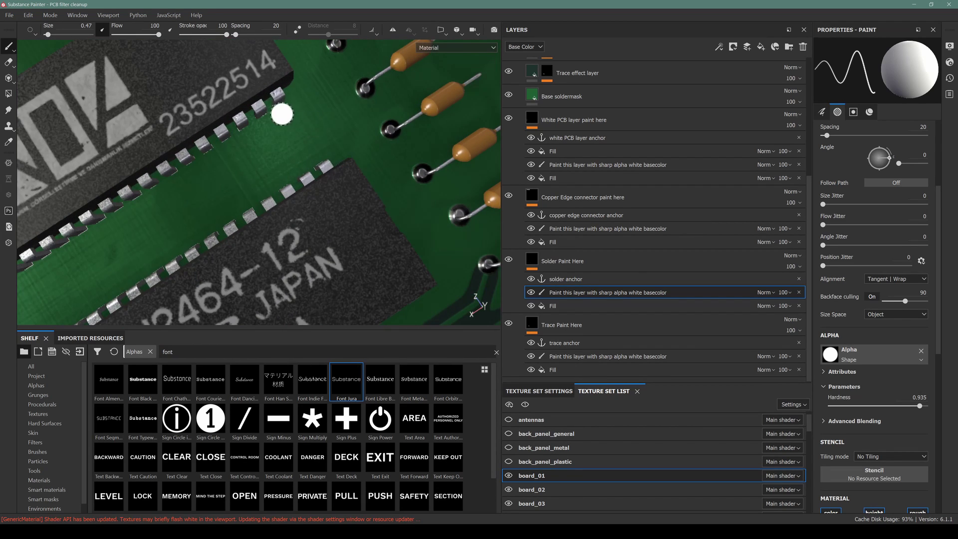
{"action": "left_click", "coordinate": [278, 105]}
{"action": "left_click", "coordinate": [262, 115]}
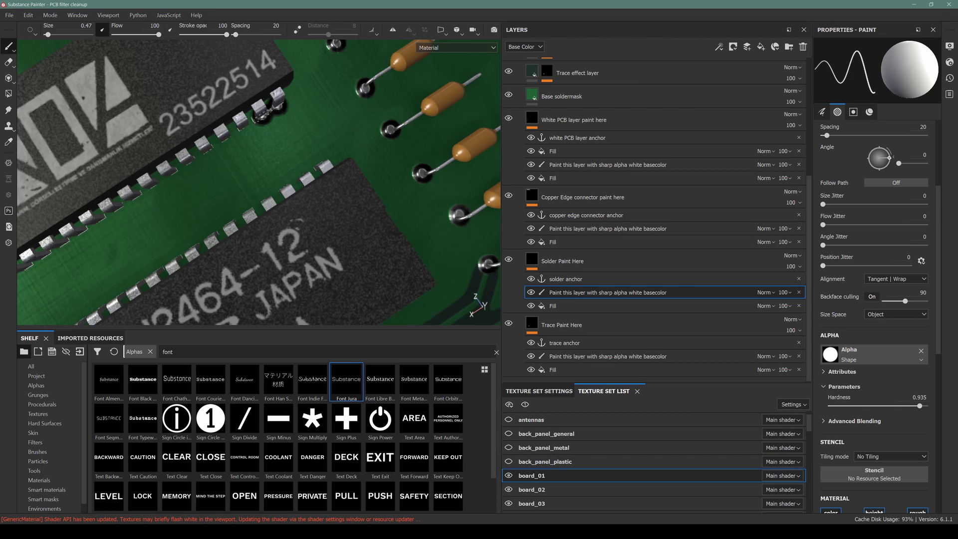
{"action": "key", "text": "ctrl+z"}
{"action": "key", "text": "ctrl+z"}
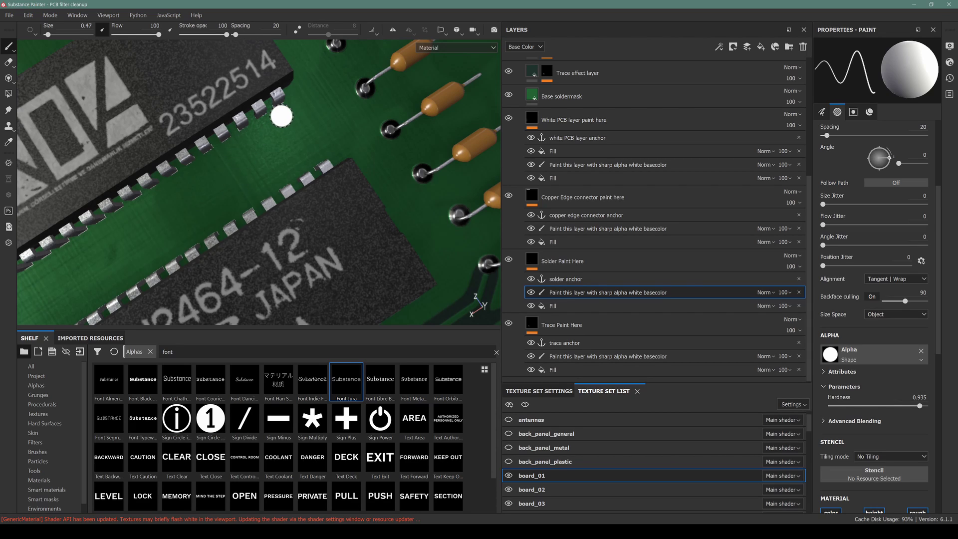
{"action": "left_click", "coordinate": [278, 106]}
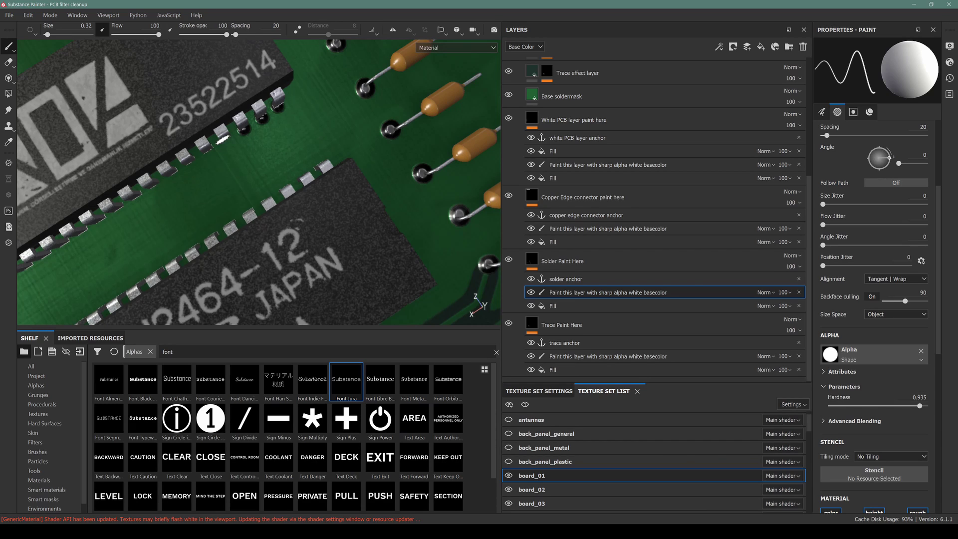
{"action": "left_click", "coordinate": [230, 140]}
{"action": "scroll", "coordinate": [350, 90], "scroll_direction": "up", "scroll_amount": 2}
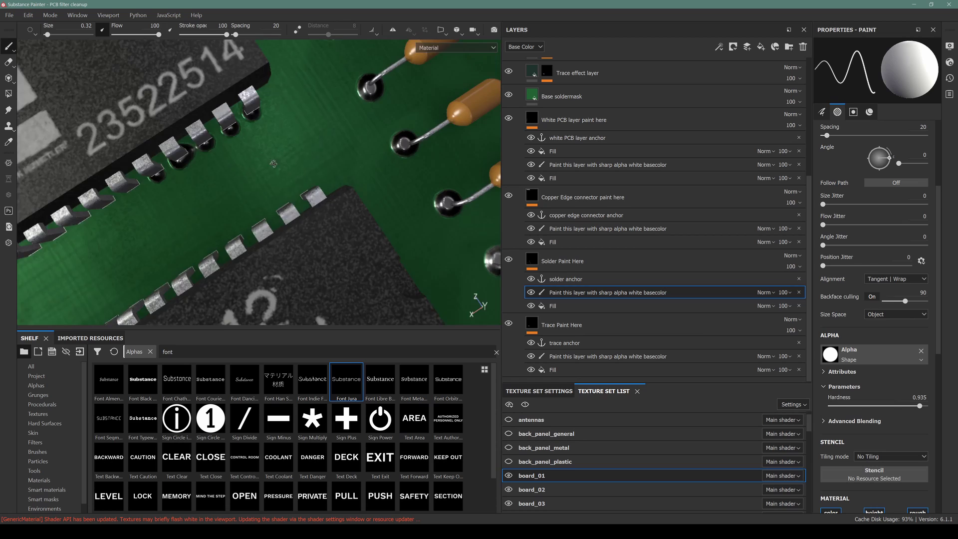
{"action": "left_click_drag", "start_coordinate": [273, 163], "coordinate": [268, 133], "text": "alt"}
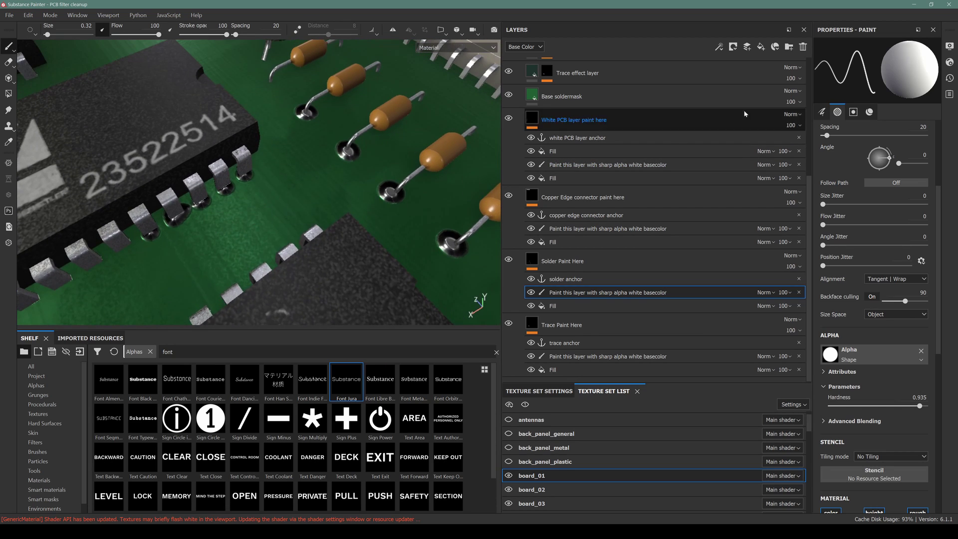
Step: In Shader Settings, raise the displacement scale to 0.5
{"action": "left_click", "coordinate": [950, 63]}
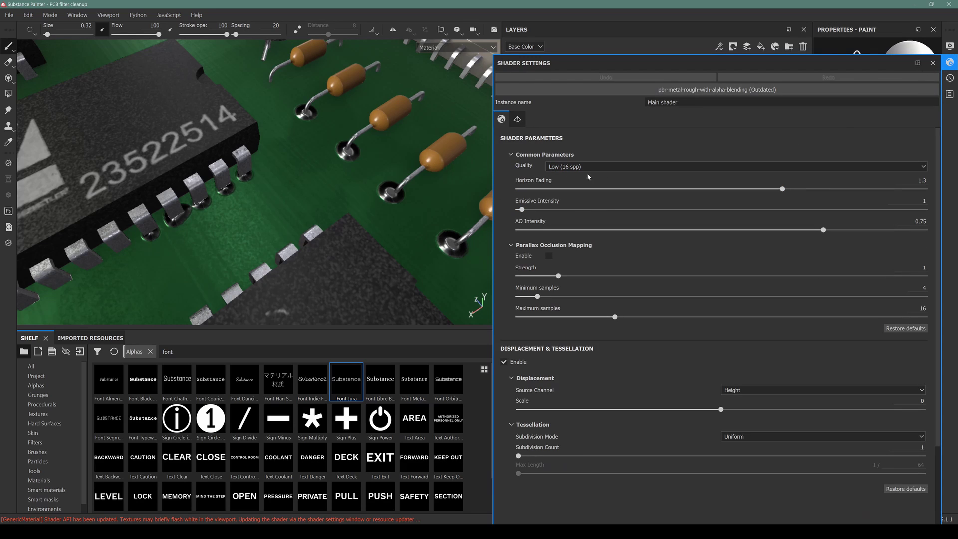
{"action": "scroll", "coordinate": [597, 250], "scroll_direction": "down", "scroll_amount": 3}
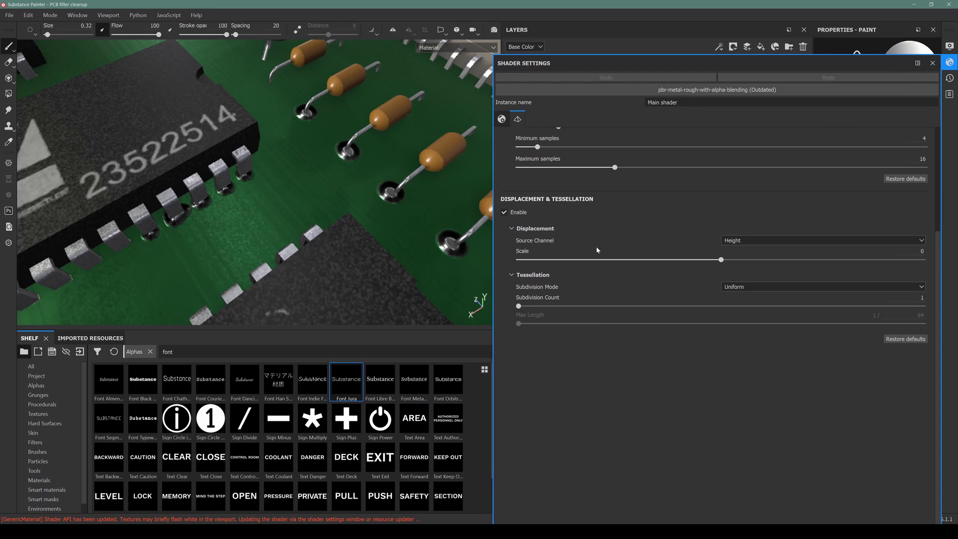
{"action": "left_click_drag", "start_coordinate": [723, 260], "coordinate": [747, 260]}
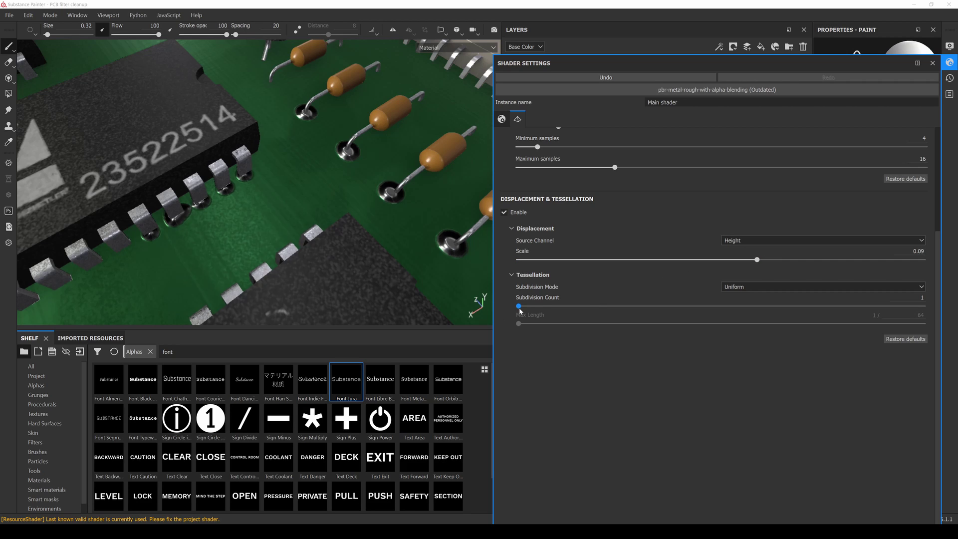
{"action": "left_click_drag", "start_coordinate": [520, 311], "coordinate": [555, 312]}
{"action": "left_click_drag", "start_coordinate": [691, 312], "coordinate": [918, 307]}
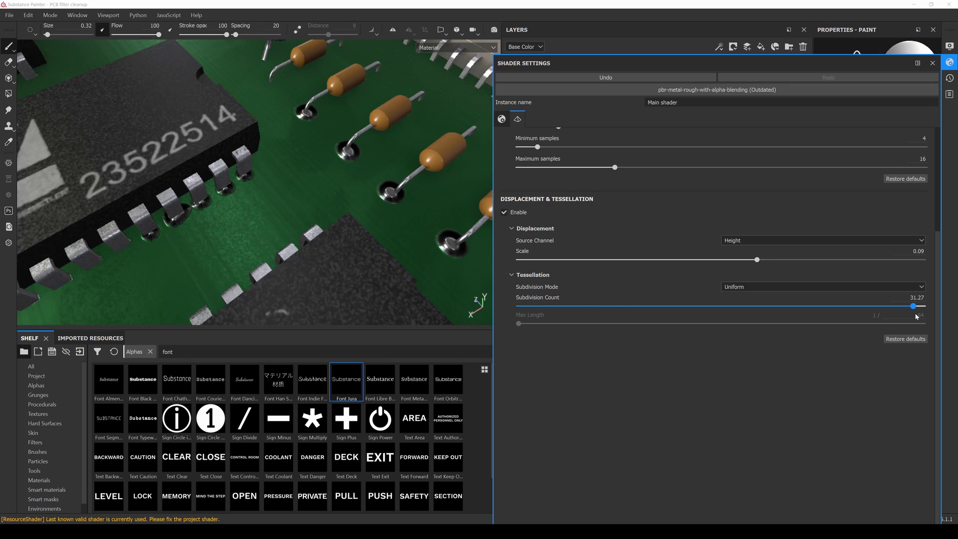
{"action": "left_click_drag", "start_coordinate": [758, 261], "coordinate": [787, 264]}
{"action": "left_click_drag", "start_coordinate": [902, 259], "coordinate": [802, 263]}
{"action": "left_click_drag", "start_coordinate": [248, 200], "coordinate": [315, 160], "text": "alt"}
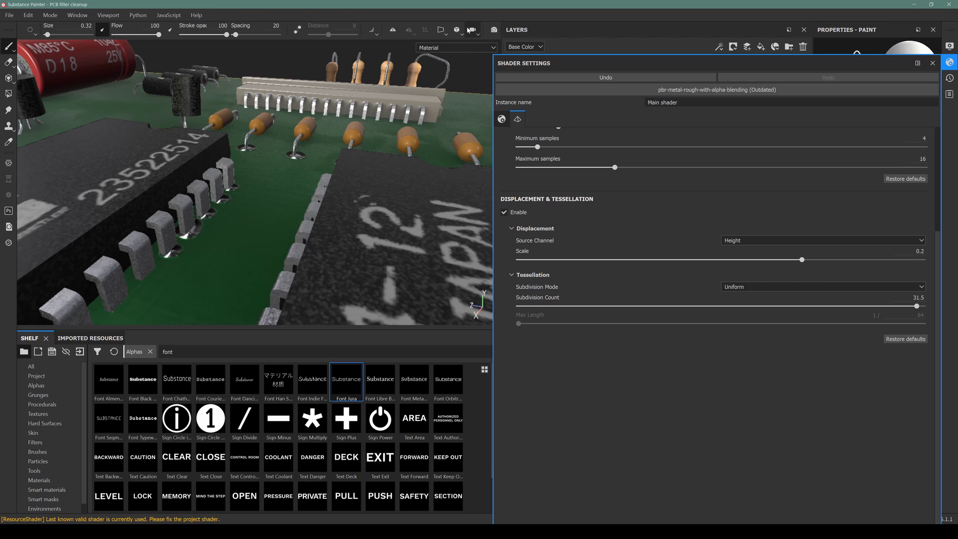
{"action": "key", "text": "c"}
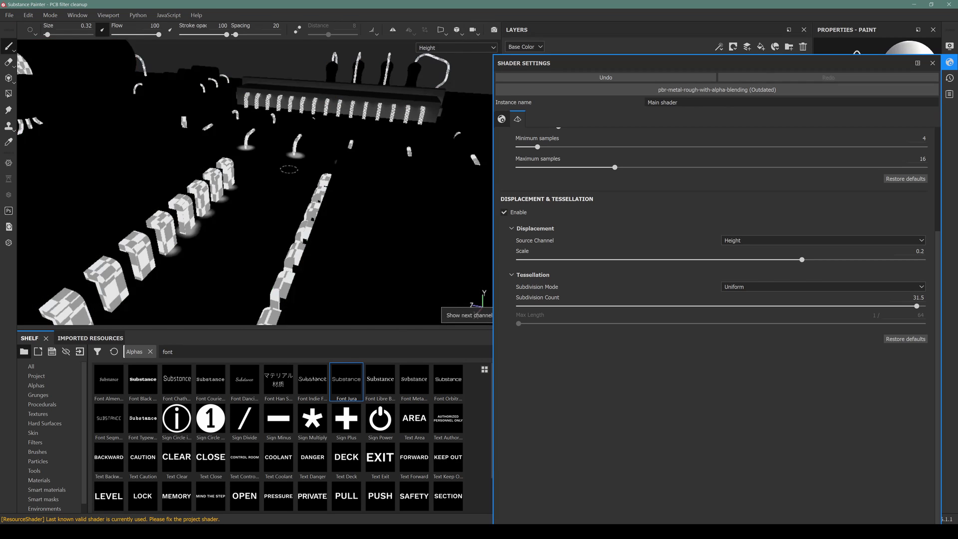
{"action": "key", "text": "m"}
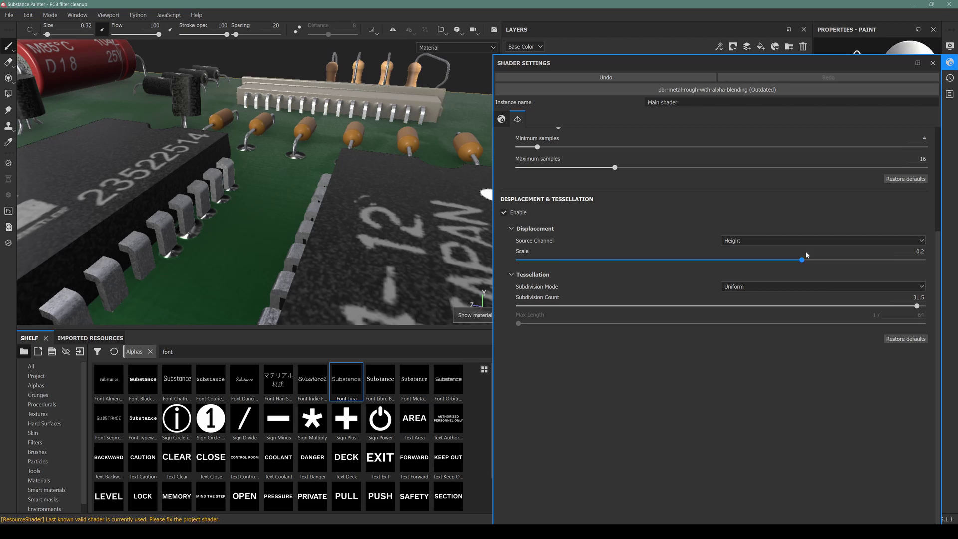
{"action": "left_click_drag", "start_coordinate": [804, 258], "coordinate": [921, 260]}
{"action": "mouse_move", "coordinate": [917, 306]}
{"action": "left_mouse_down"}
{"action": "mouse_move", "coordinate": [531, 306]}
{"action": "mouse_move", "coordinate": [924, 306]}
{"action": "left_mouse_up"}
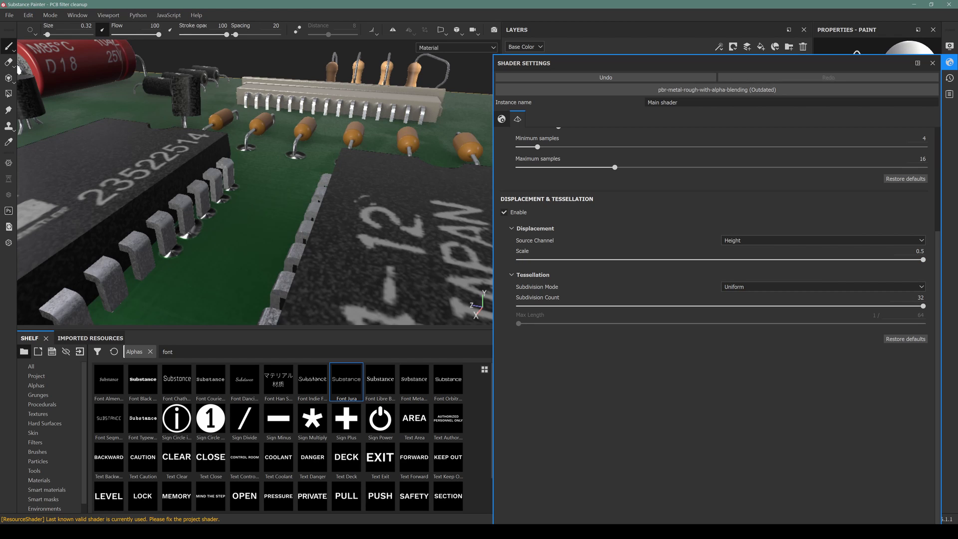
Step: Set tessellation Subdivision Mode to Edge Length with Max Length about 4026
{"action": "left_click", "coordinate": [8, 94]}
{"action": "scroll", "coordinate": [270, 180], "scroll_direction": "down", "scroll_amount": 3}
{"action": "left_click_drag", "start_coordinate": [270, 180], "coordinate": [213, 223], "text": "alt"}
{"action": "scroll", "coordinate": [388, 203], "scroll_direction": "up", "scroll_amount": 3}
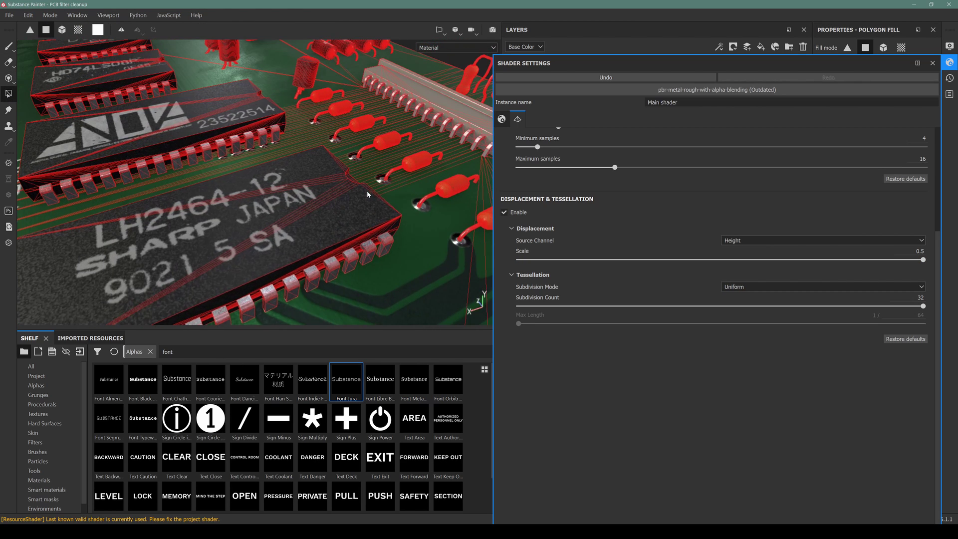
{"action": "left_click", "coordinate": [753, 287]}
{"action": "left_click", "coordinate": [755, 302]}
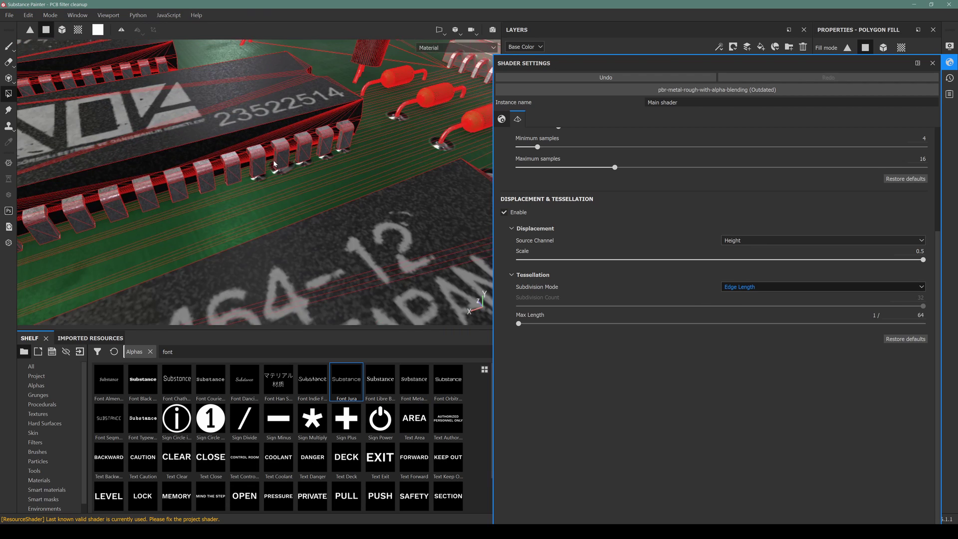
{"action": "left_click_drag", "start_coordinate": [520, 323], "coordinate": [916, 324]}
{"action": "left_click_drag", "start_coordinate": [714, 260], "coordinate": [907, 268]}
Step: Keep the displacement Source Channel on Height after trying Displacement, toggling displacement to compare
{"action": "left_click", "coordinate": [776, 241]}
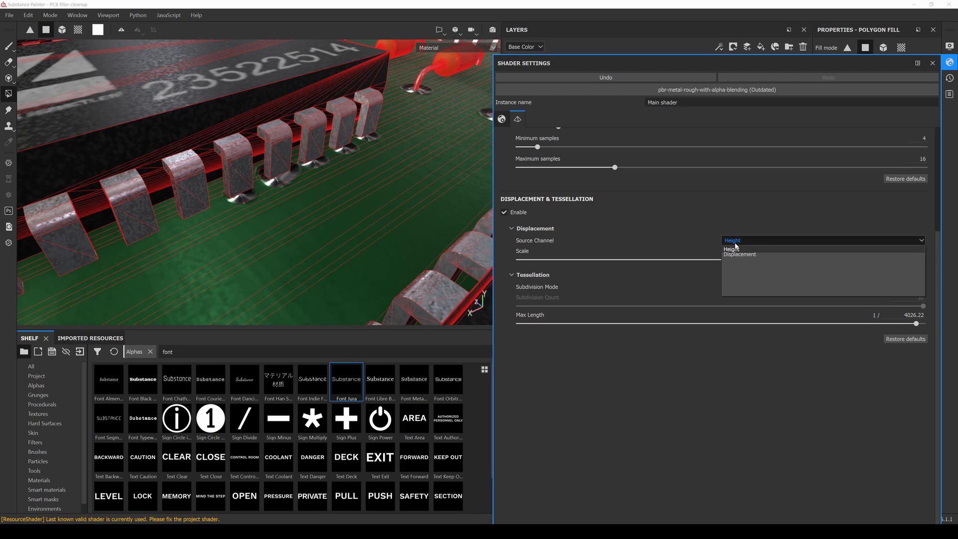
{"action": "left_click", "coordinate": [734, 250]}
{"action": "left_click", "coordinate": [734, 241]}
{"action": "left_click", "coordinate": [734, 249]}
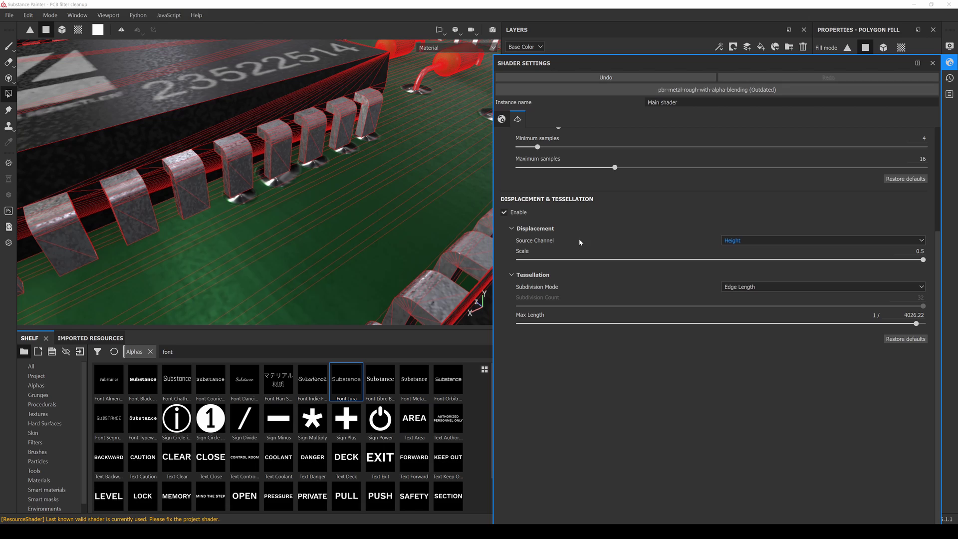
{"action": "left_click", "coordinate": [504, 213]}
{"action": "left_click", "coordinate": [504, 213]}
{"action": "left_click_drag", "start_coordinate": [642, 260], "coordinate": [923, 260]}
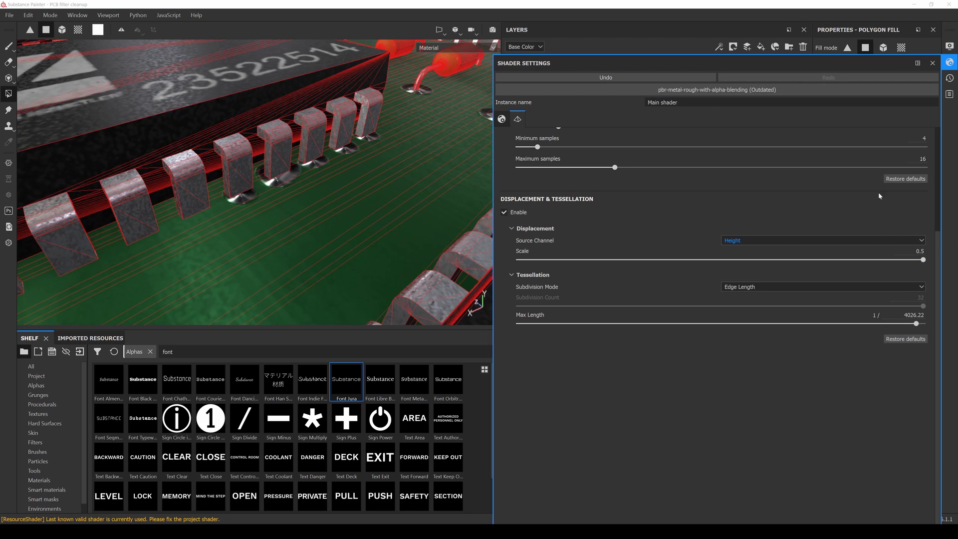
Step: Browse the shader list and keep the pbr-metal-rough shader
{"action": "left_click", "coordinate": [704, 91]}
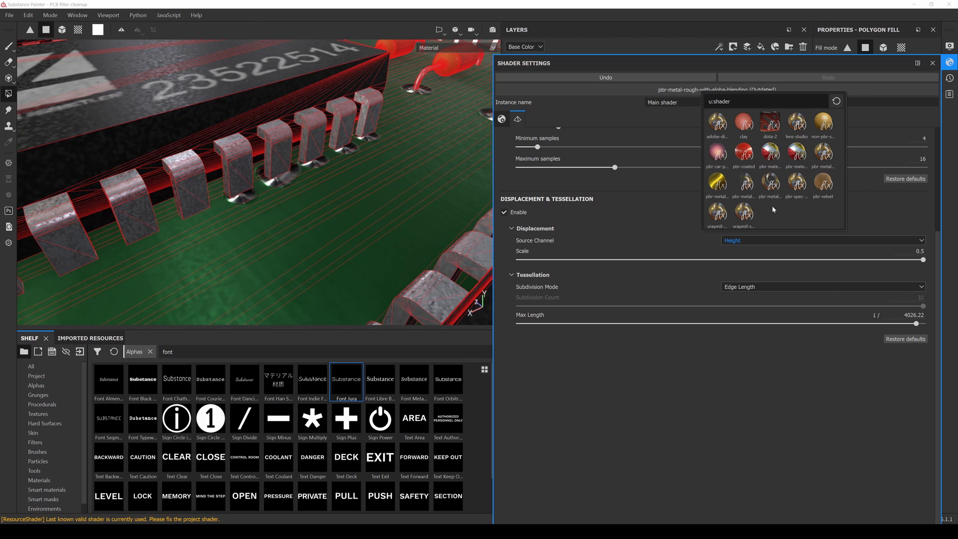
{"action": "mouse_move", "coordinate": [767, 183]}
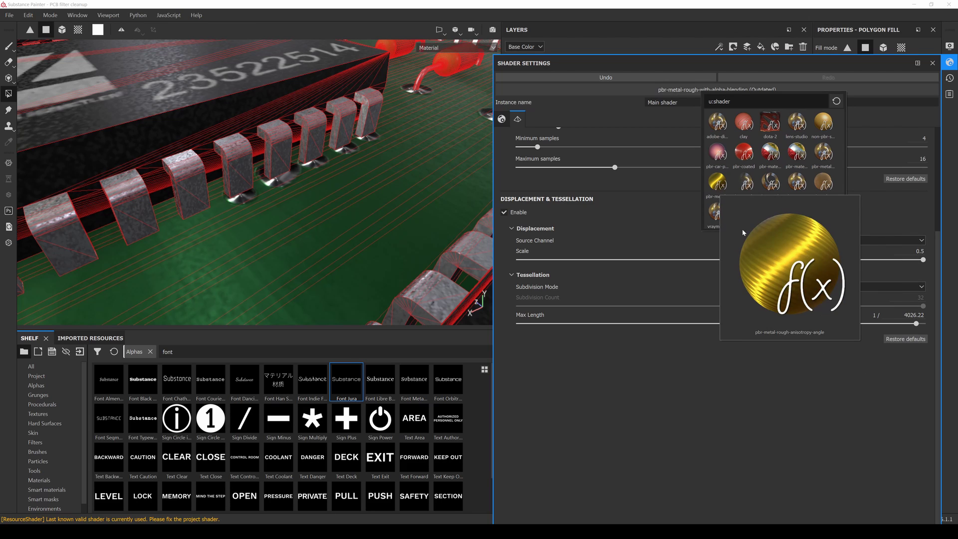
{"action": "mouse_move", "coordinate": [741, 224]}
{"action": "mouse_move", "coordinate": [803, 187]}
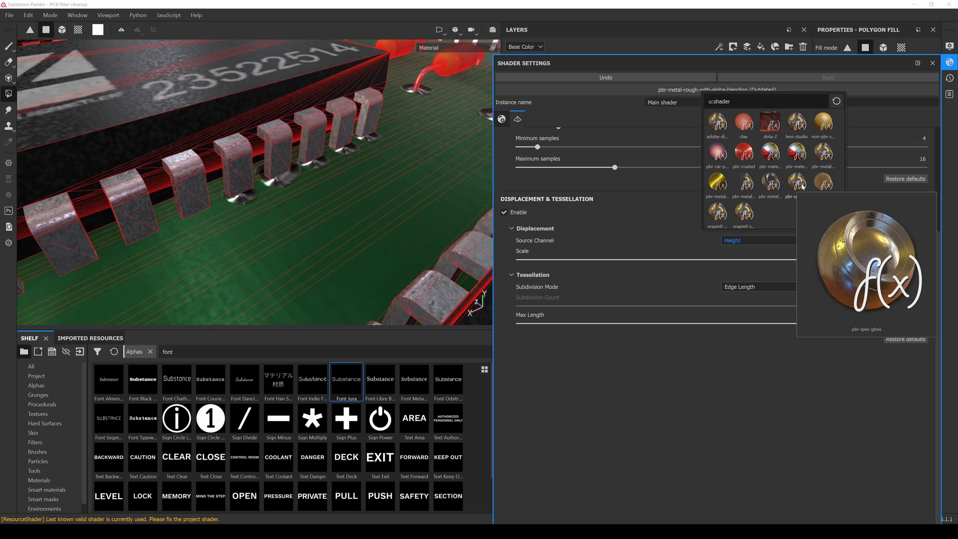
{"action": "left_click", "coordinate": [826, 163]}
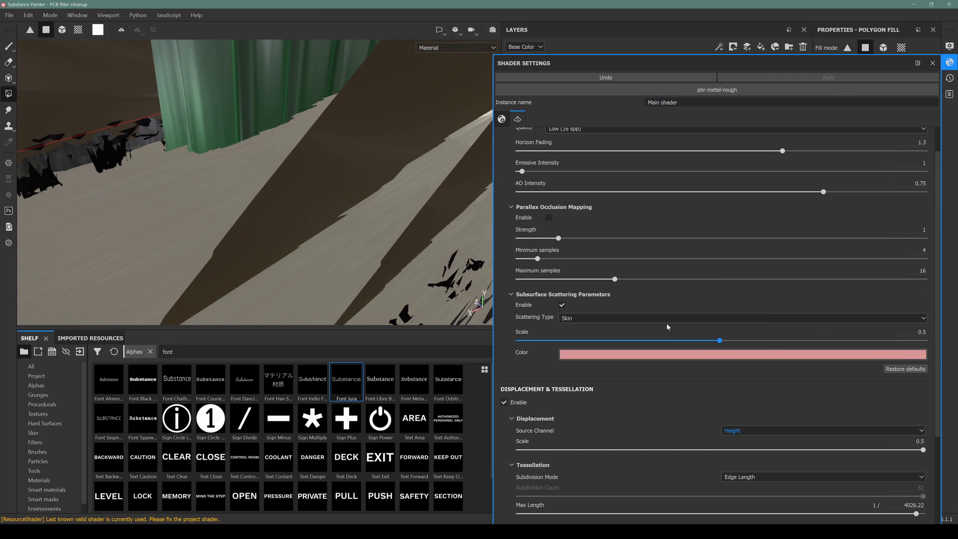
Step: Set the displacement scale back to 0 after trying -0.5
{"action": "scroll", "coordinate": [678, 315], "scroll_direction": "down", "scroll_amount": 3}
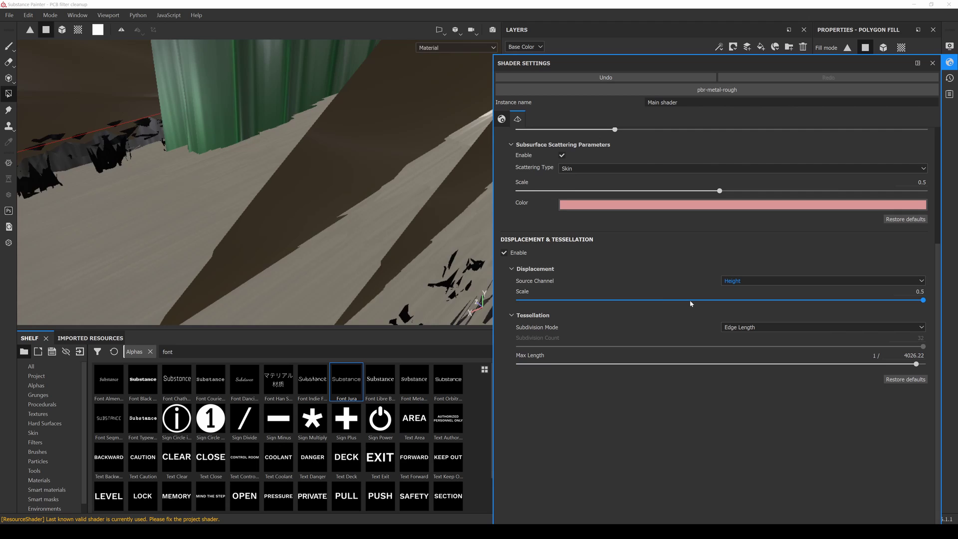
{"action": "left_click_drag", "start_coordinate": [691, 302], "coordinate": [553, 299]}
{"action": "scroll", "coordinate": [254, 164], "scroll_direction": "down", "scroll_amount": 3}
{"action": "mouse_move", "coordinate": [254, 165]}
{"action": "left_mouse_down", "text": "alt"}
{"action": "mouse_move", "coordinate": [214, 200]}
{"action": "mouse_move", "coordinate": [229, 115]}
{"action": "mouse_move", "coordinate": [256, 149]}
{"action": "left_mouse_up", "text": "alt"}
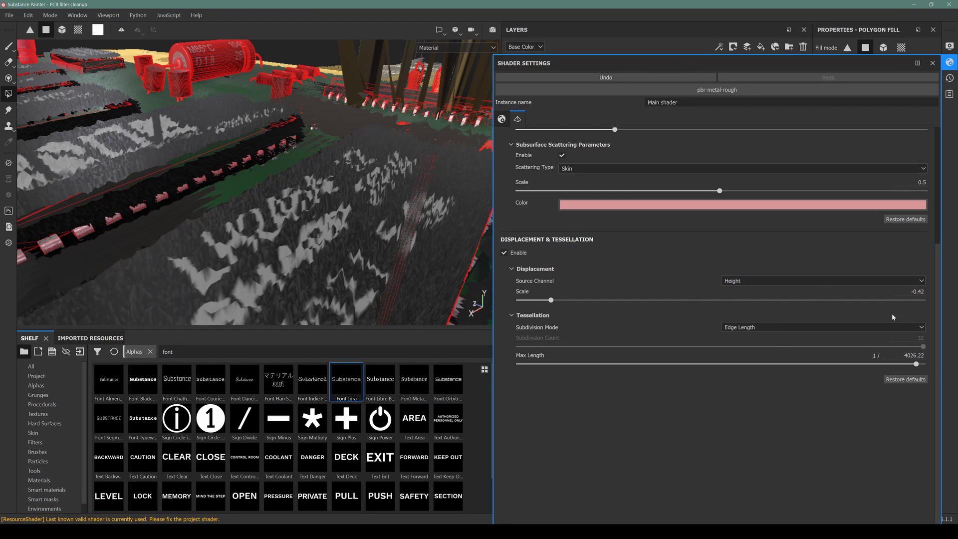
{"action": "left_click", "coordinate": [912, 292]}
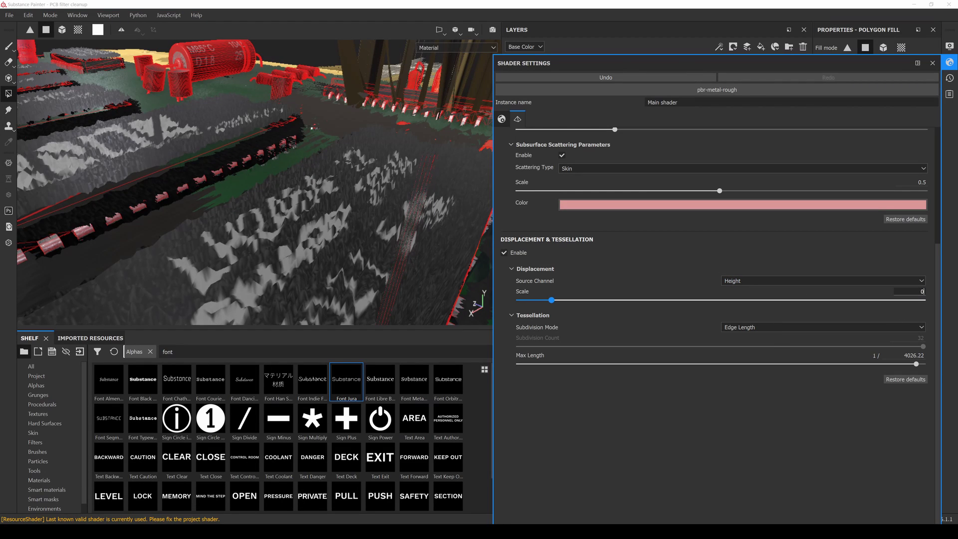
{"action": "type", "text": "0"}
{"action": "key", "text": "Return"}
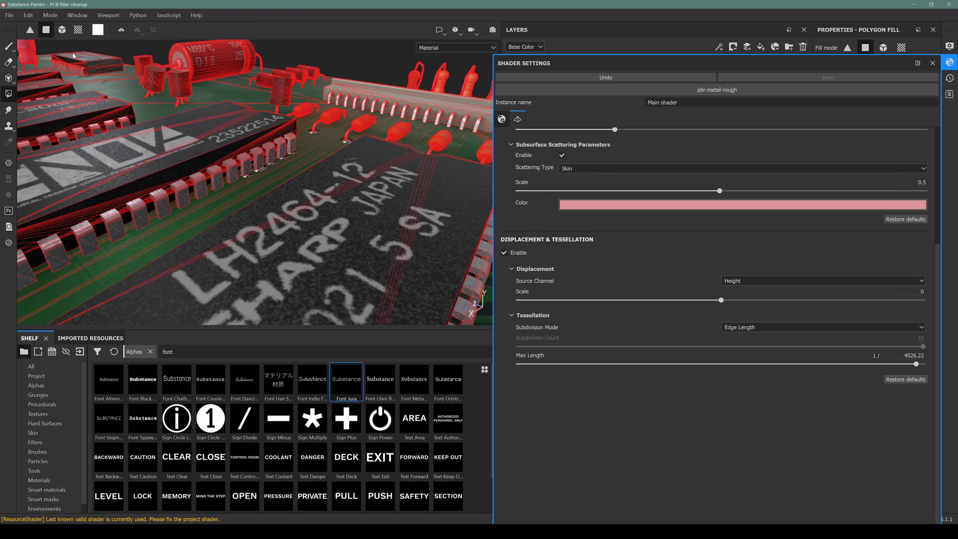
Step: Switch to the Paint tool and close the shader settings
{"action": "left_click", "coordinate": [9, 47]}
{"action": "left_click_drag", "start_coordinate": [206, 124], "coordinate": [247, 204], "text": "alt"}
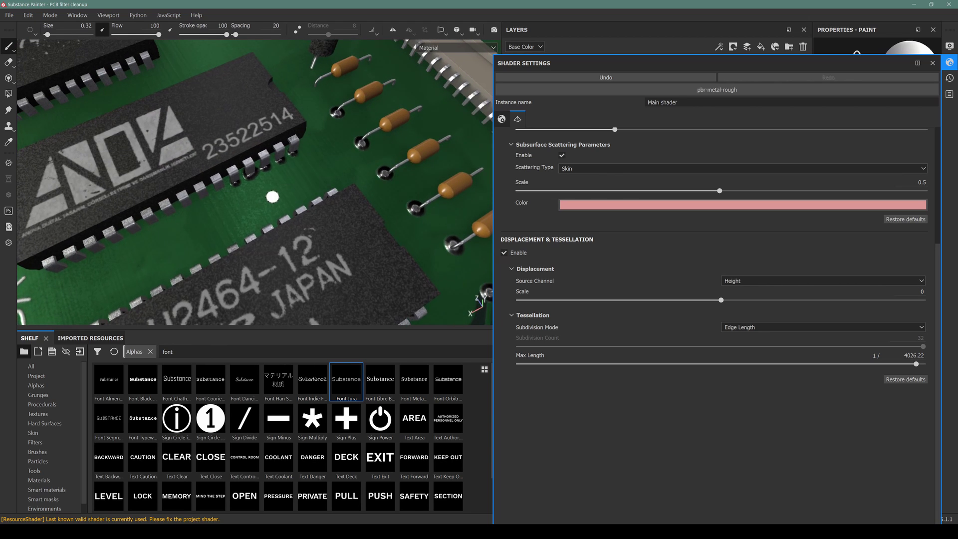
{"action": "scroll", "coordinate": [274, 190], "scroll_direction": "up", "scroll_amount": 5}
{"action": "scroll", "coordinate": [280, 180], "scroll_direction": "down", "scroll_amount": 3}
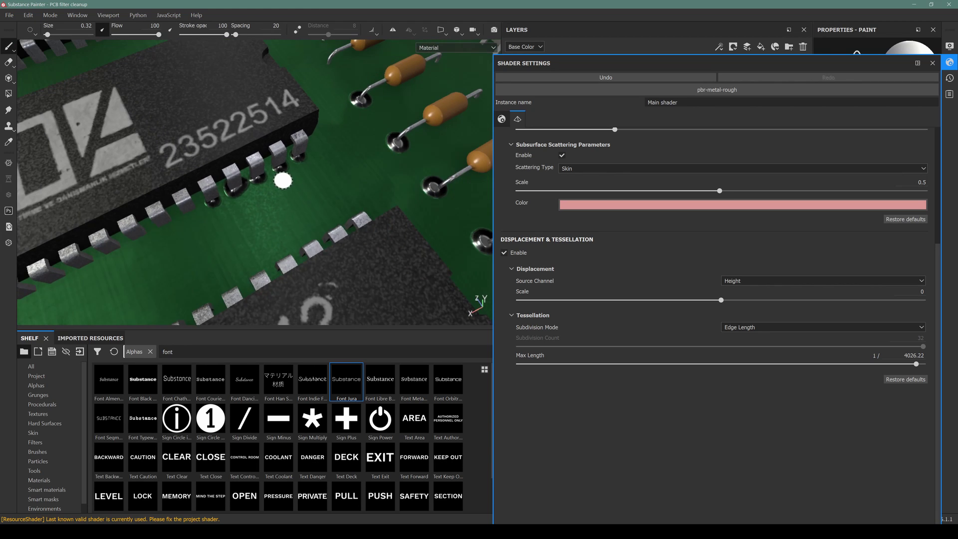
{"action": "left_click", "coordinate": [933, 63]}
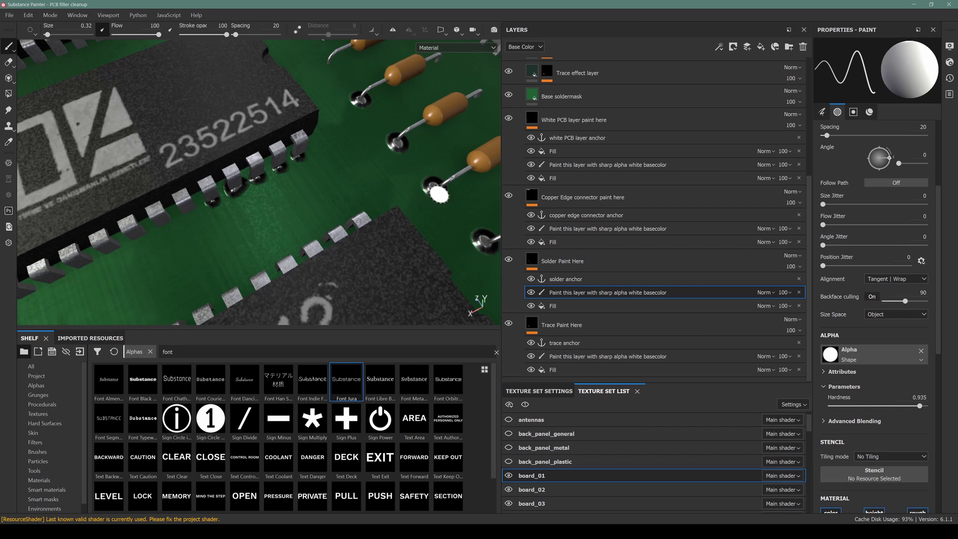
{"action": "scroll", "coordinate": [556, 158], "scroll_direction": "up", "scroll_amount": 4}
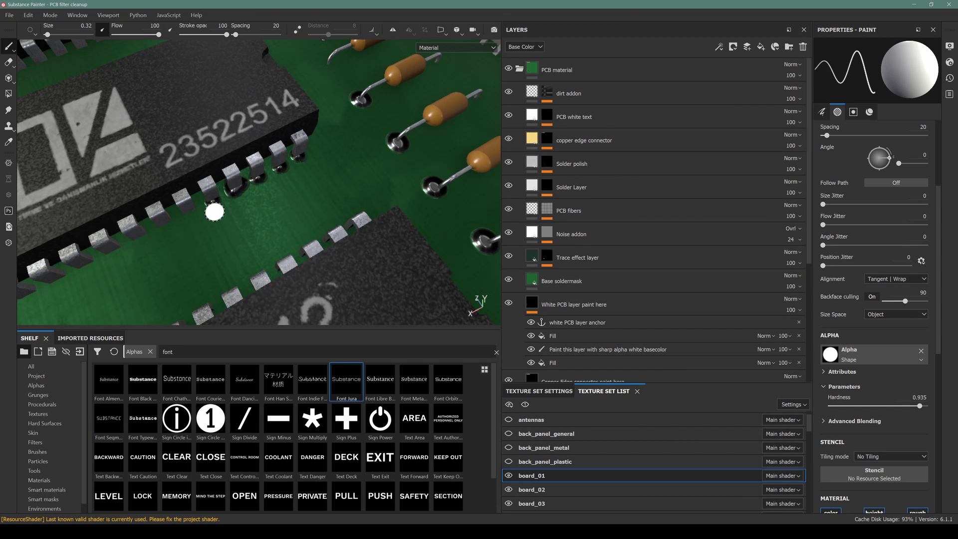
{"action": "left_click_drag", "start_coordinate": [214, 212], "coordinate": [238, 184], "text": "alt"}
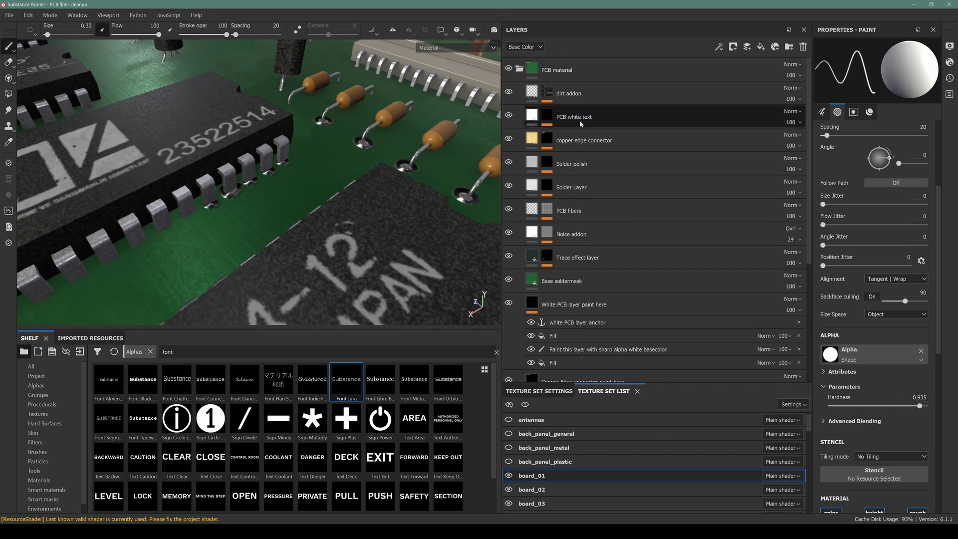
Step: Add Layer 1 above the PCB material folder, check the Texture Set channels, and reopen Shader Settings
{"action": "left_click", "coordinate": [555, 69]}
{"action": "left_click", "coordinate": [748, 47]}
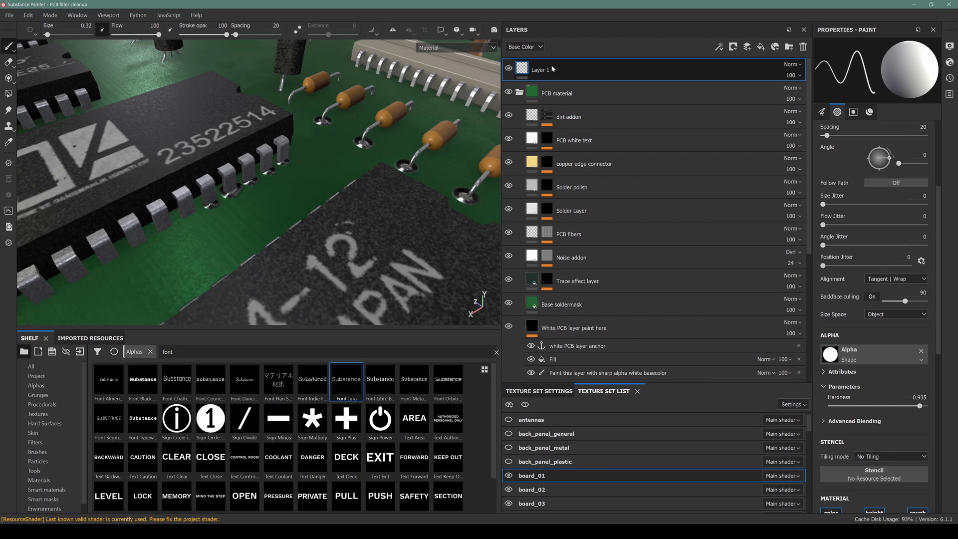
{"action": "left_click", "coordinate": [523, 391]}
{"action": "scroll", "coordinate": [639, 429], "scroll_direction": "down", "scroll_amount": 2}
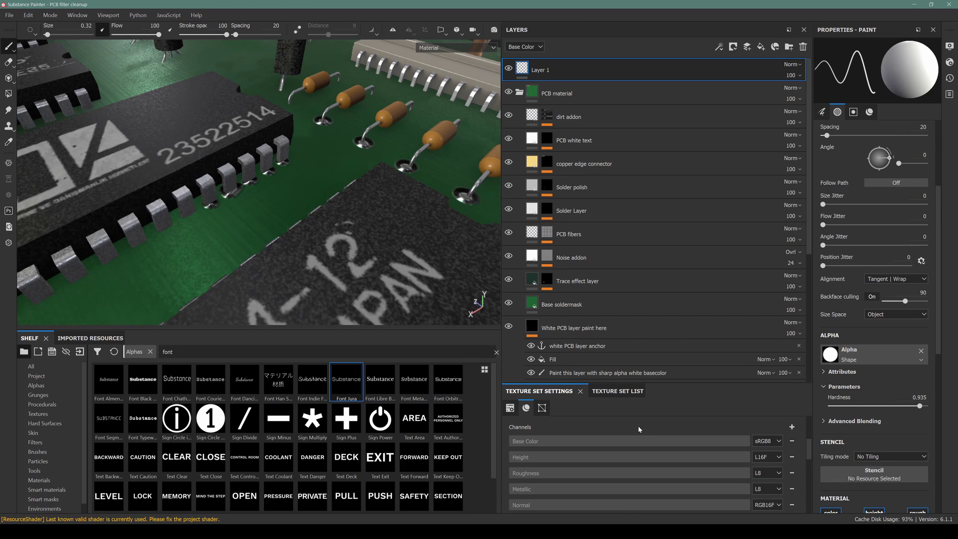
{"action": "left_click", "coordinate": [795, 476]}
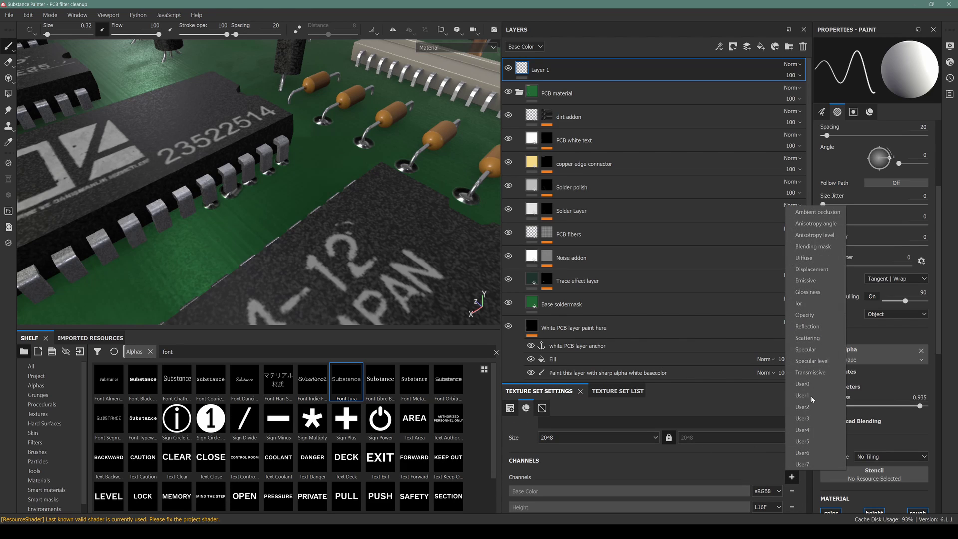
{"action": "left_click", "coordinate": [649, 223]}
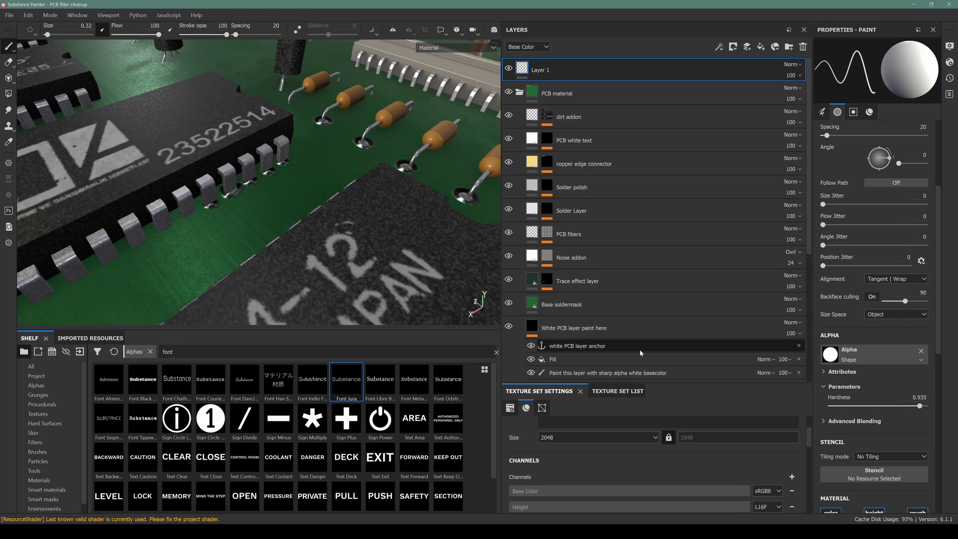
{"action": "left_click", "coordinate": [949, 63]}
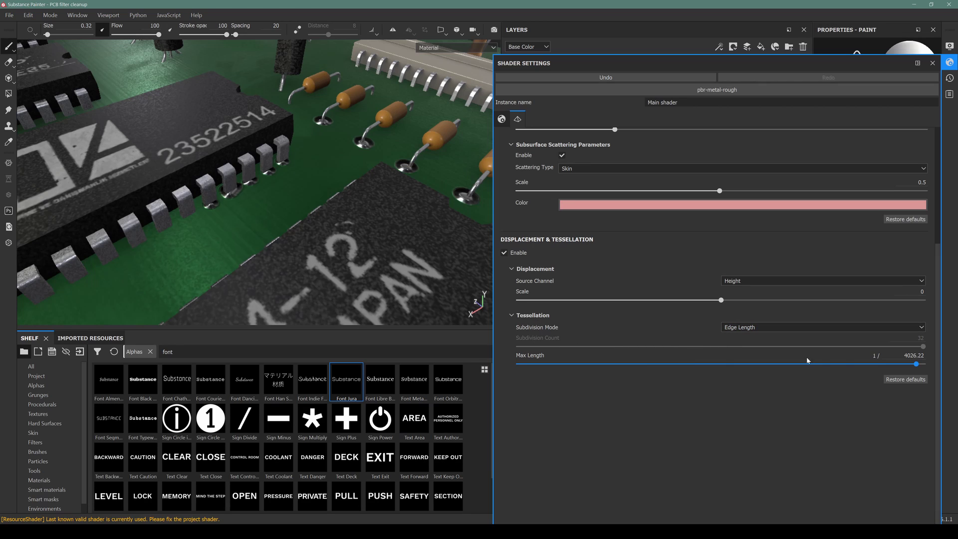
Step: Switch the displacement Source Channel to Displacement with scale 0.24, then close Shader Settings
{"action": "left_click", "coordinate": [740, 281]}
{"action": "left_click", "coordinate": [735, 295]}
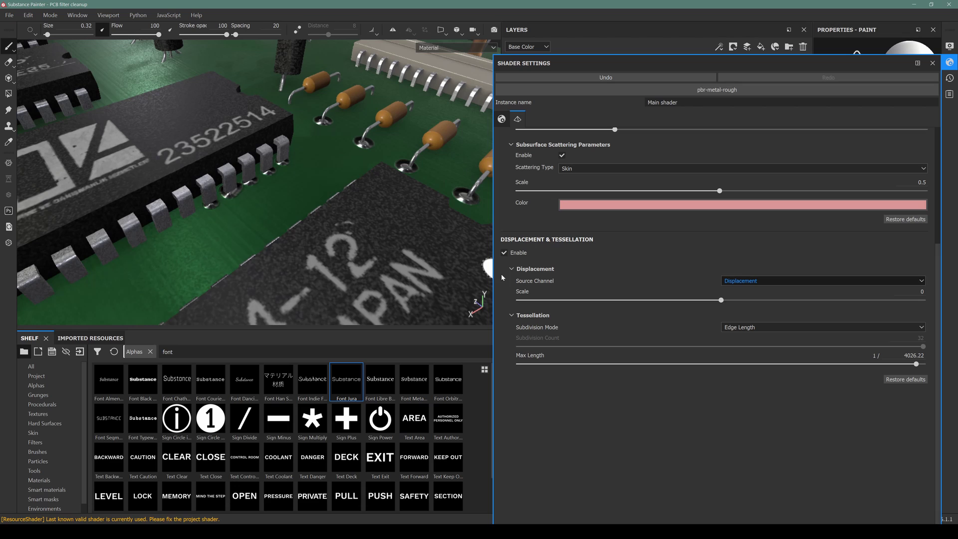
{"action": "left_click", "coordinate": [777, 300]}
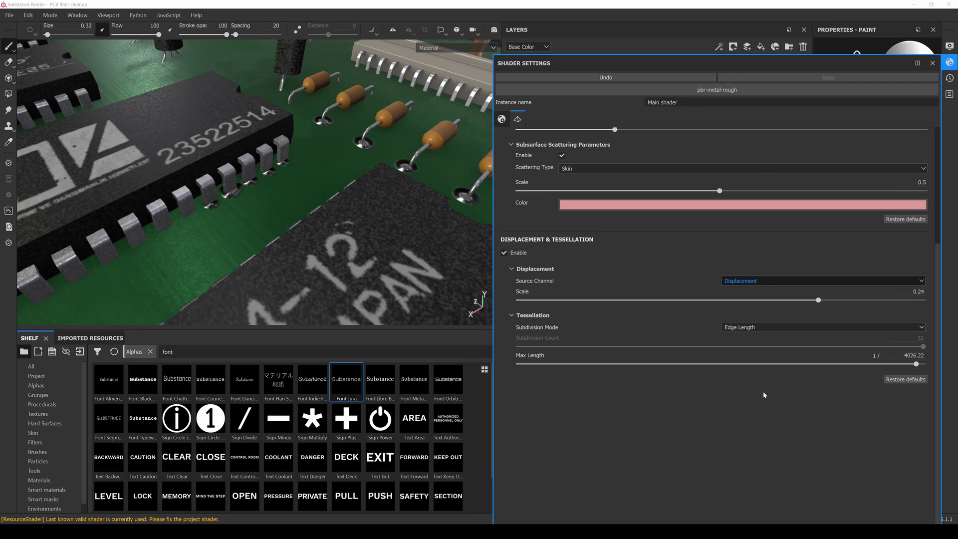
{"action": "left_click", "coordinate": [716, 8]}
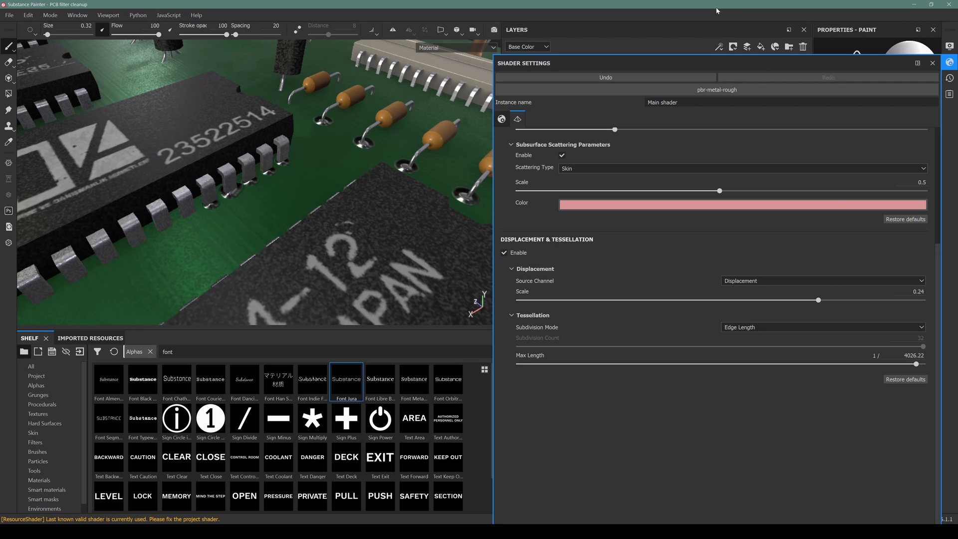
{"action": "left_click", "coordinate": [933, 63]}
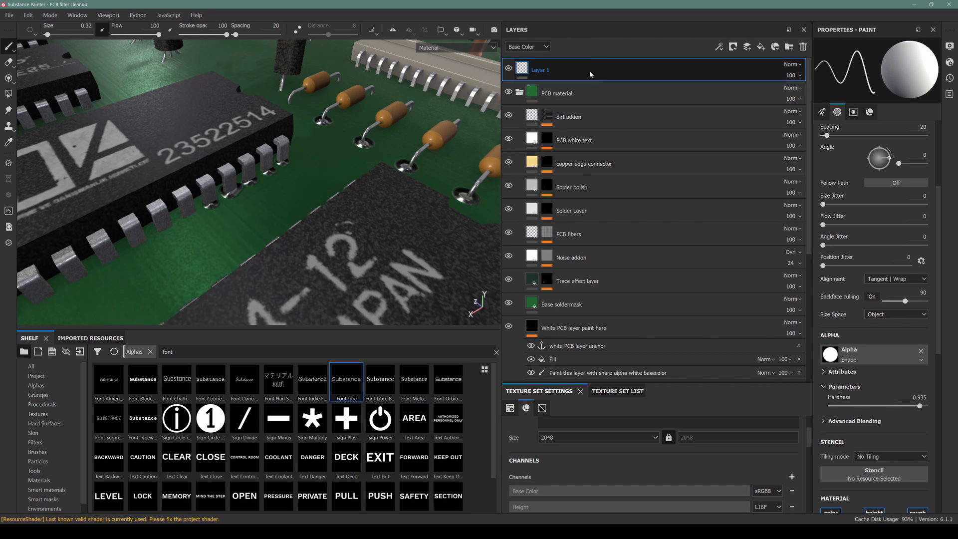
Step: In the Displacement channel view, try Passthrough on Layer 1, then restore Normal
{"action": "scroll", "coordinate": [568, 246], "scroll_direction": "down", "scroll_amount": 3}
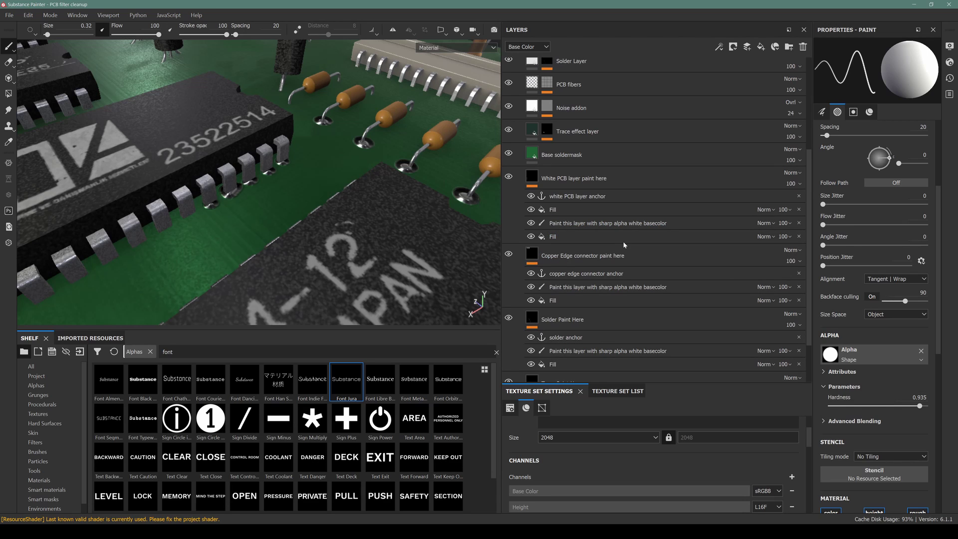
{"action": "scroll", "coordinate": [624, 225], "scroll_direction": "up", "scroll_amount": 3}
{"action": "left_click", "coordinate": [539, 50]}
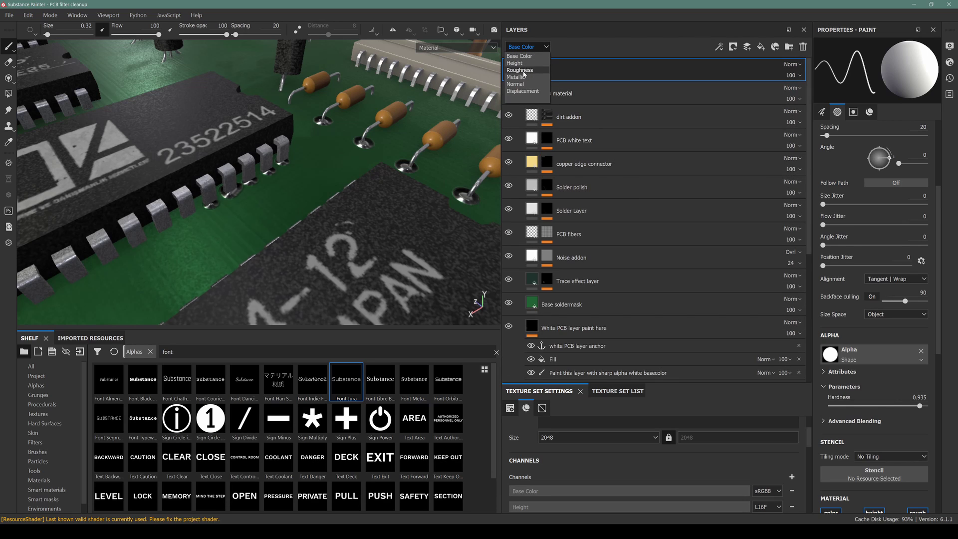
{"action": "left_click", "coordinate": [521, 92]}
{"action": "left_click", "coordinate": [793, 65]}
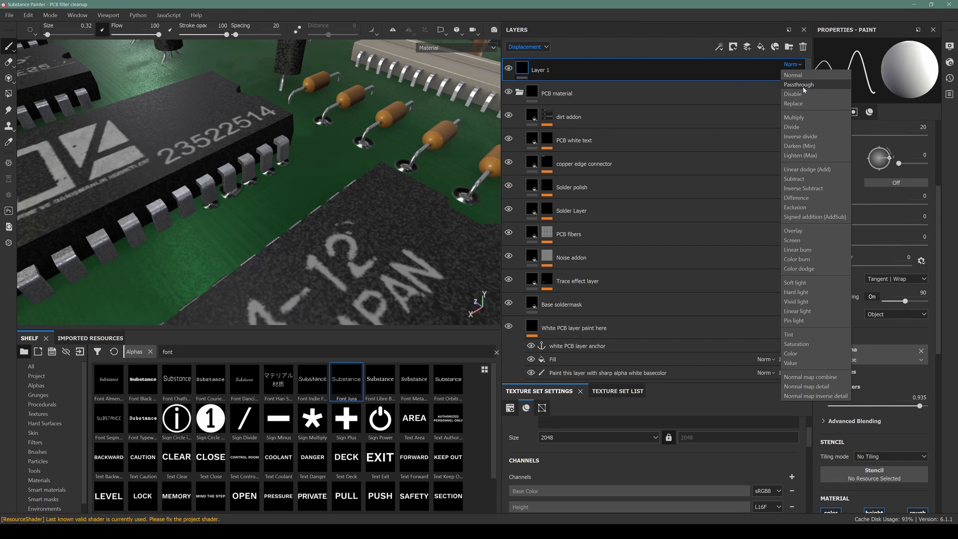
{"action": "left_click", "coordinate": [799, 84]}
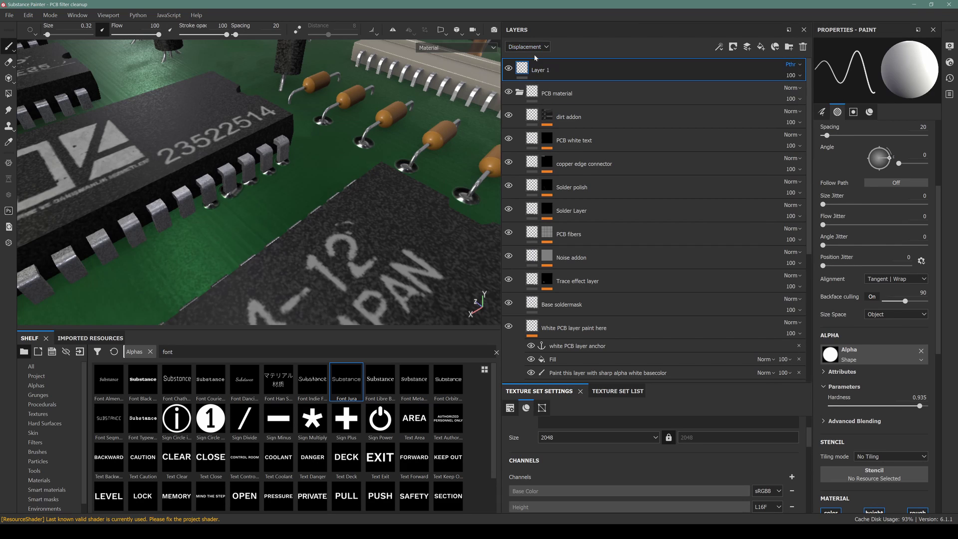
{"action": "left_click", "coordinate": [791, 64]}
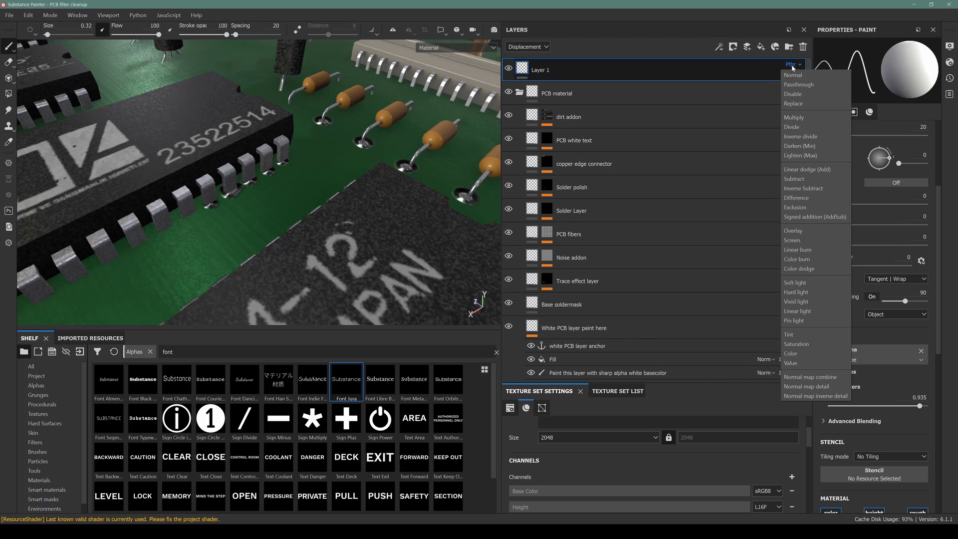
{"action": "left_click", "coordinate": [795, 75]}
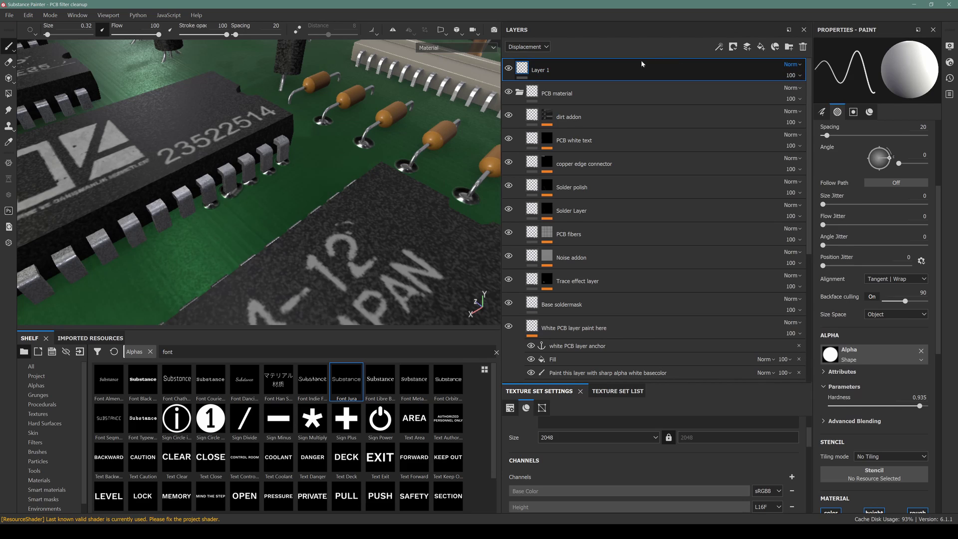
Step: In the Height channel view, set Layer 1's blending to Passthrough
{"action": "left_click", "coordinate": [527, 47]}
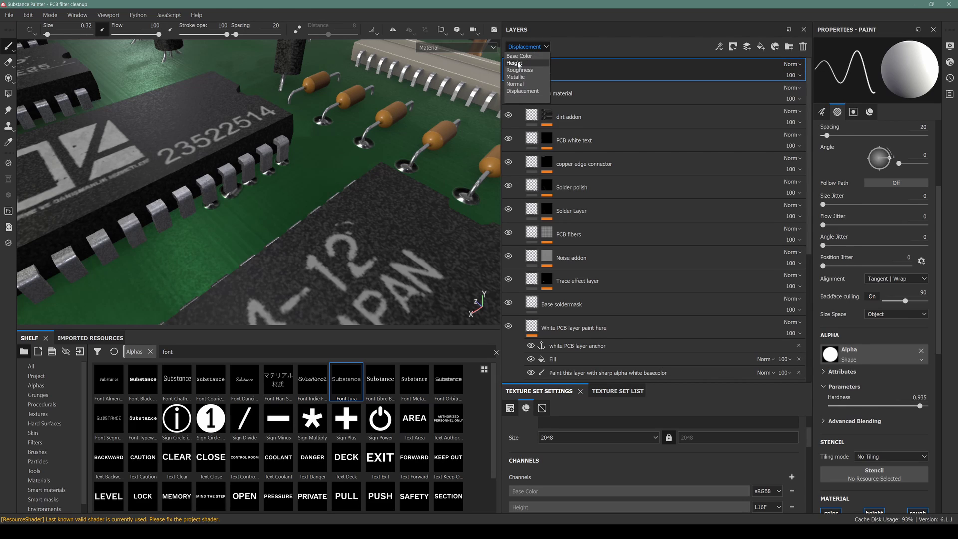
{"action": "left_click", "coordinate": [519, 63]}
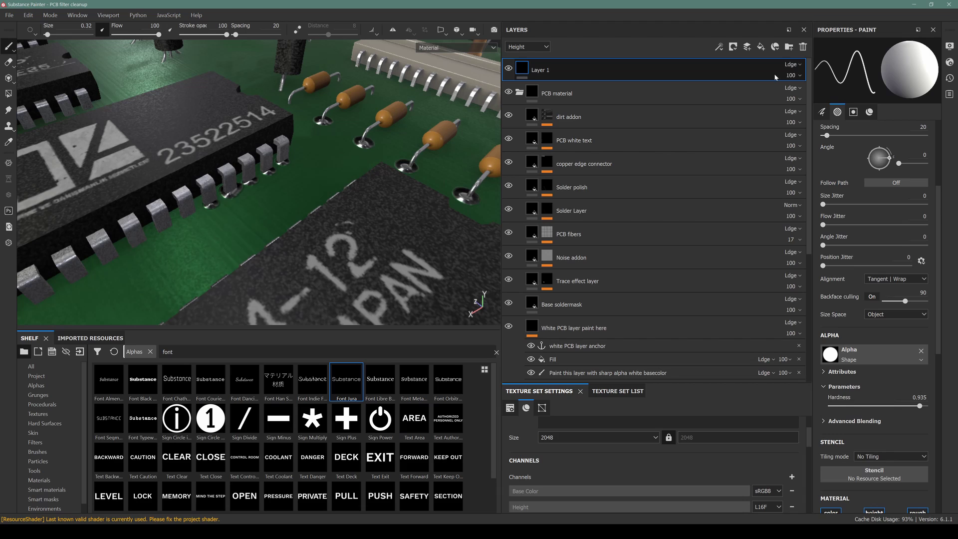
{"action": "left_click", "coordinate": [795, 66]}
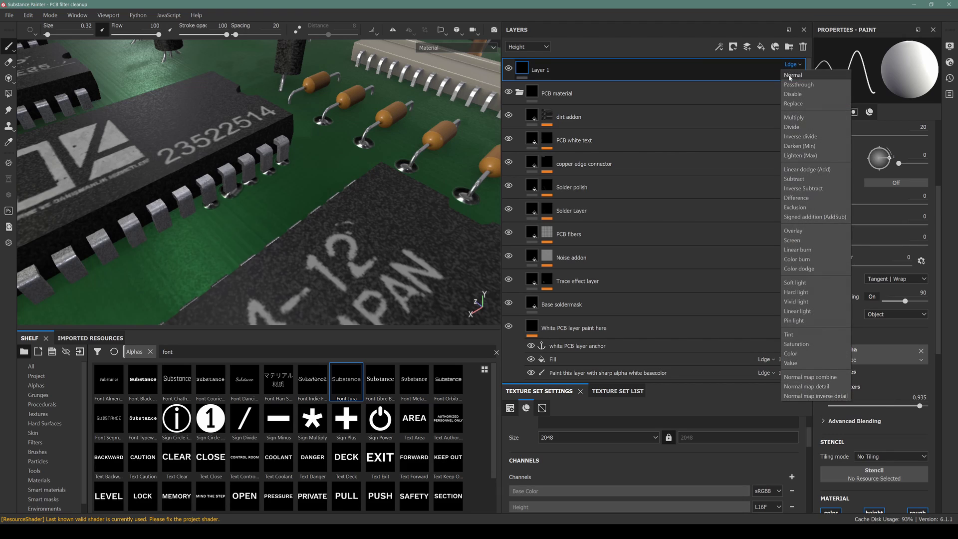
{"action": "left_click", "coordinate": [815, 86]}
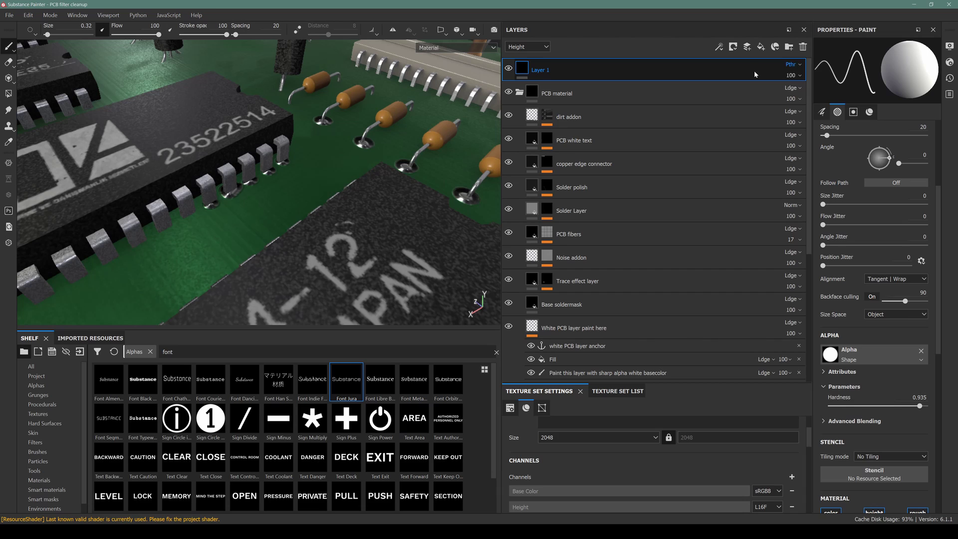
Step: Add an anchor point named 'height catcher anchor' to Layer 1, then add Layer 2 on top
{"action": "right_click", "coordinate": [549, 70]}
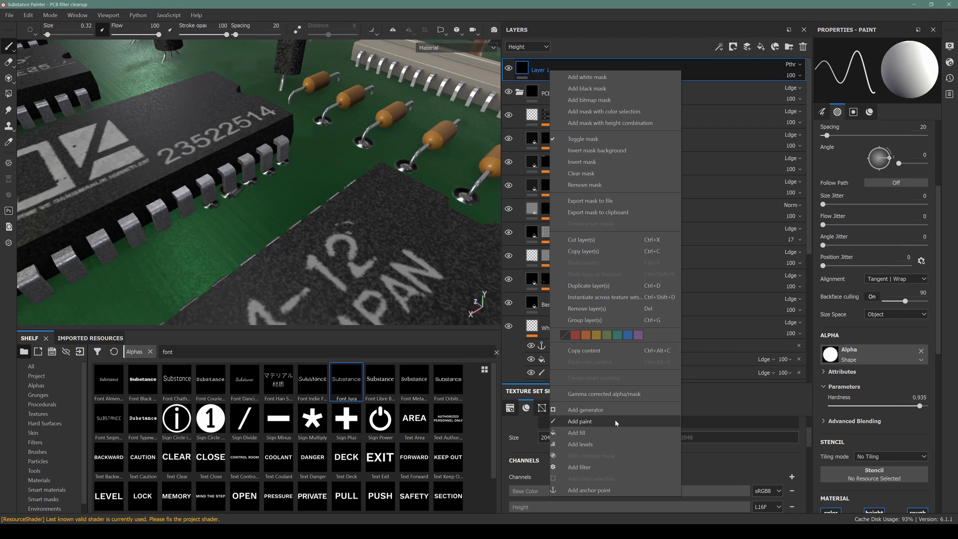
{"action": "left_click", "coordinate": [592, 489]}
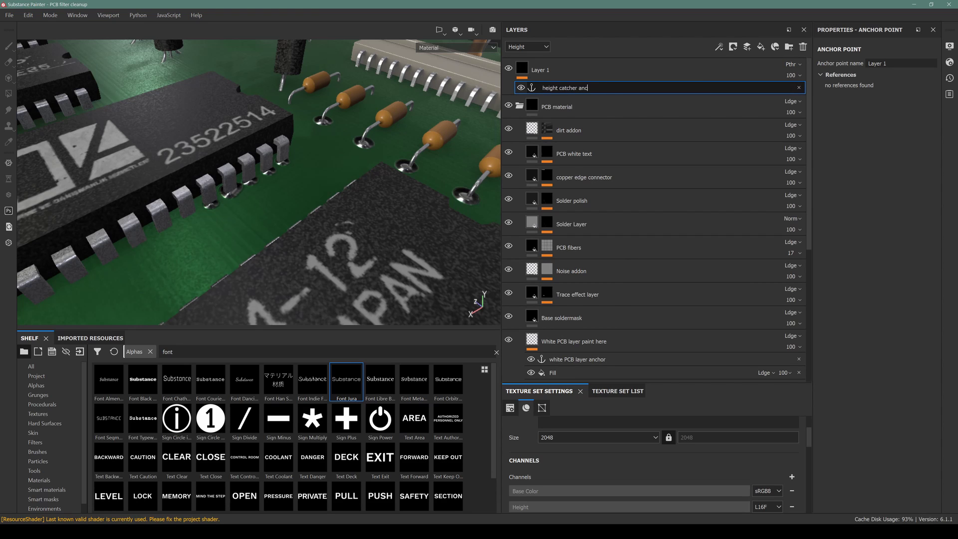
{"action": "key", "text": "Return"}
{"action": "left_click", "coordinate": [748, 47]}
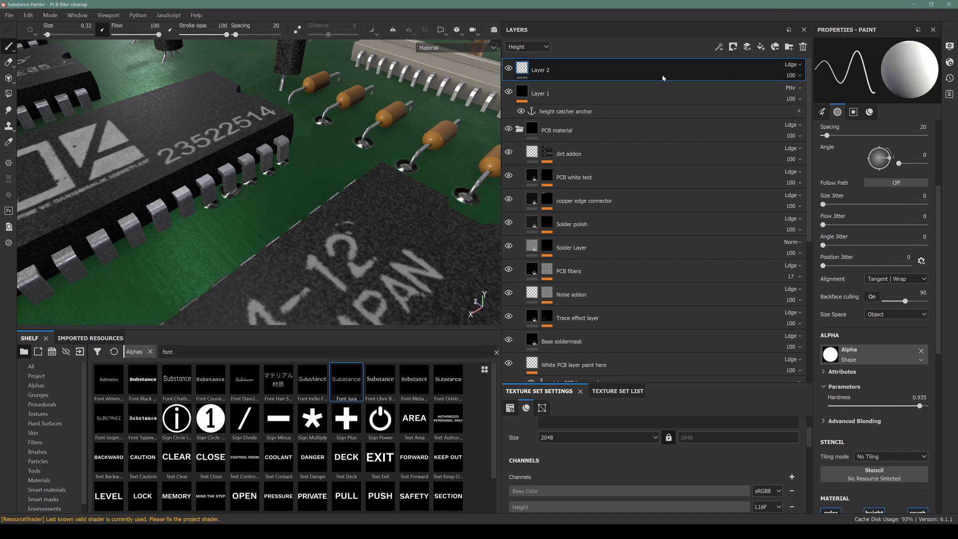
Step: Show the Displacement channel in the viewport and add a fill effect to Layer 2
{"action": "left_click", "coordinate": [526, 48]}
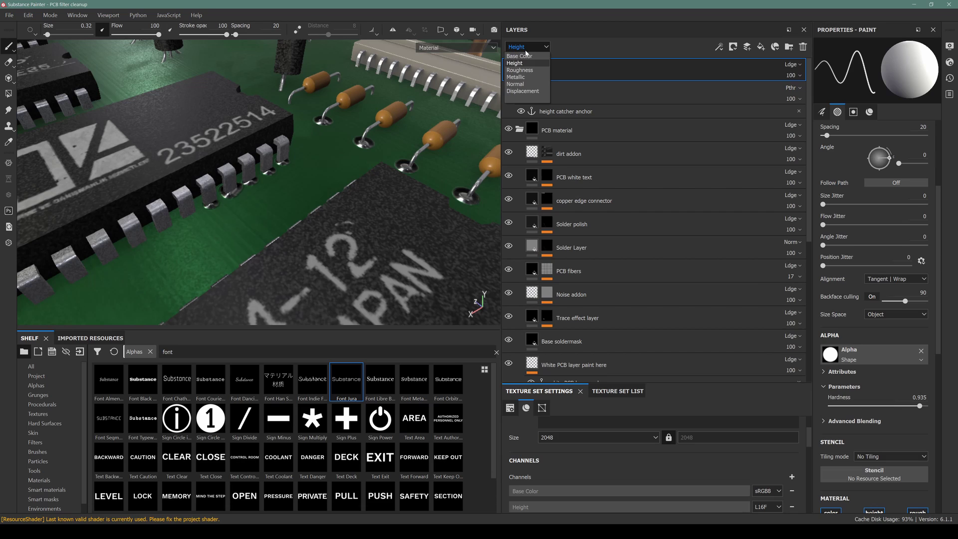
{"action": "left_click", "coordinate": [522, 90]}
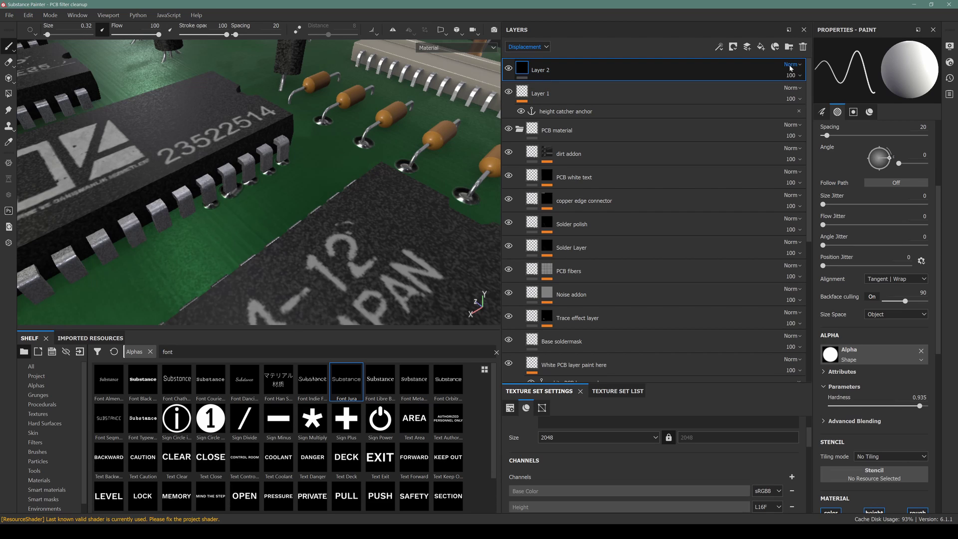
{"action": "right_click", "coordinate": [555, 80]}
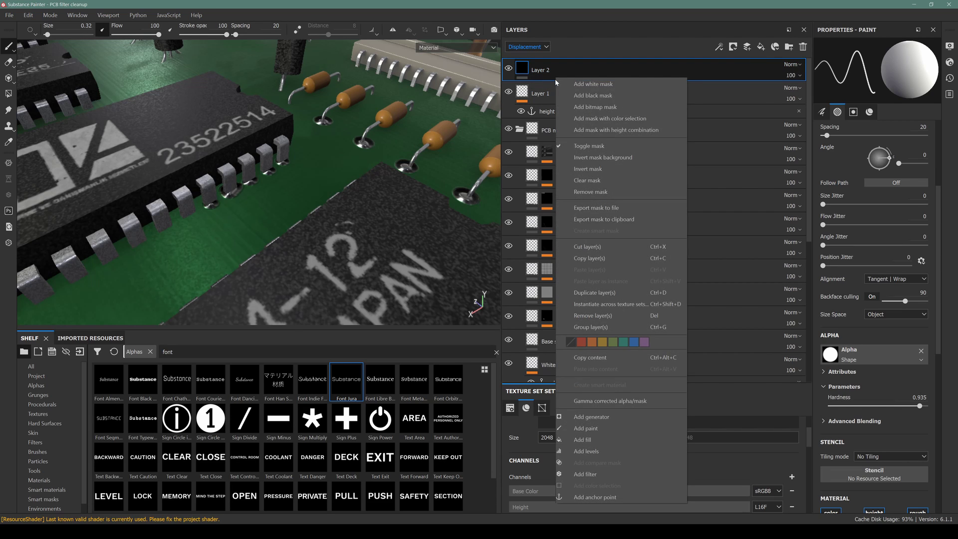
{"action": "left_click", "coordinate": [586, 444]}
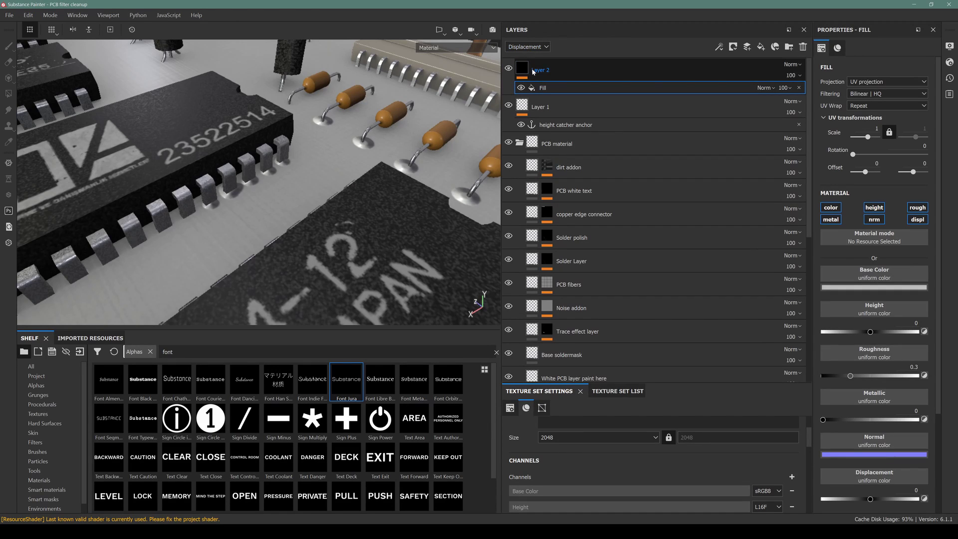
Step: Disable the fill's color, height, roughness, metal and normal channels
{"action": "left_click", "coordinate": [831, 208]}
{"action": "left_click", "coordinate": [831, 220]}
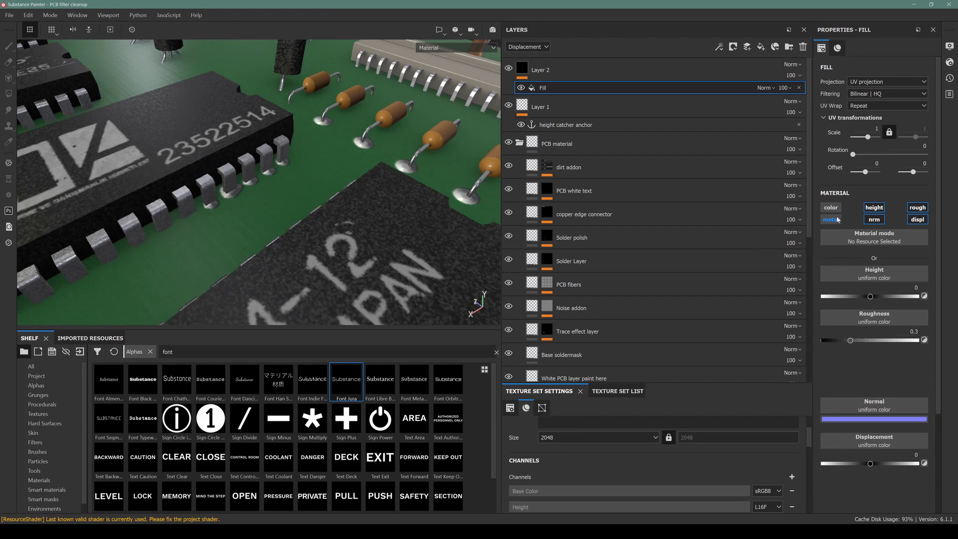
{"action": "left_click", "coordinate": [875, 219]}
{"action": "left_click", "coordinate": [875, 207]}
{"action": "left_click", "coordinate": [917, 208]}
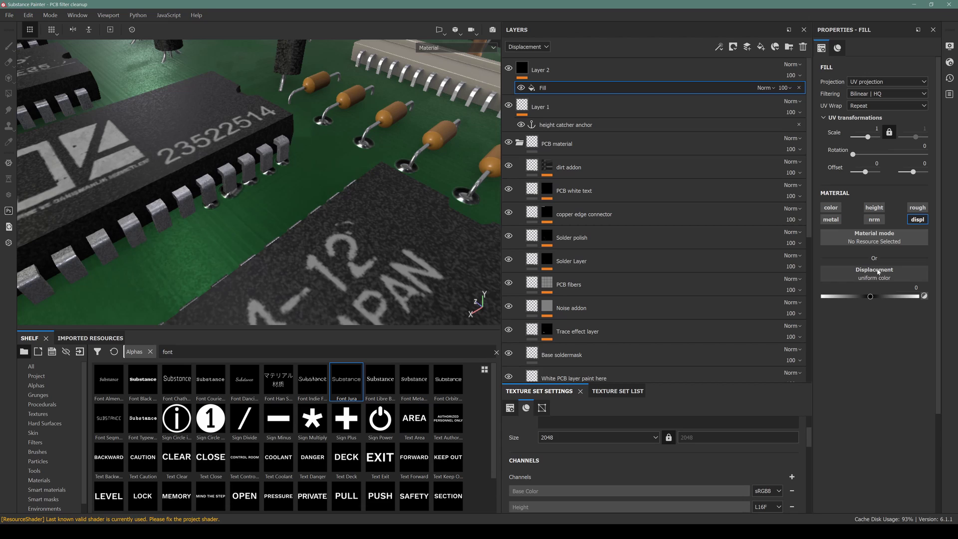
Step: Feed the fill's Displacement from the height catcher anchor's Height channel
{"action": "left_click", "coordinate": [874, 278]}
{"action": "left_click", "coordinate": [885, 287]}
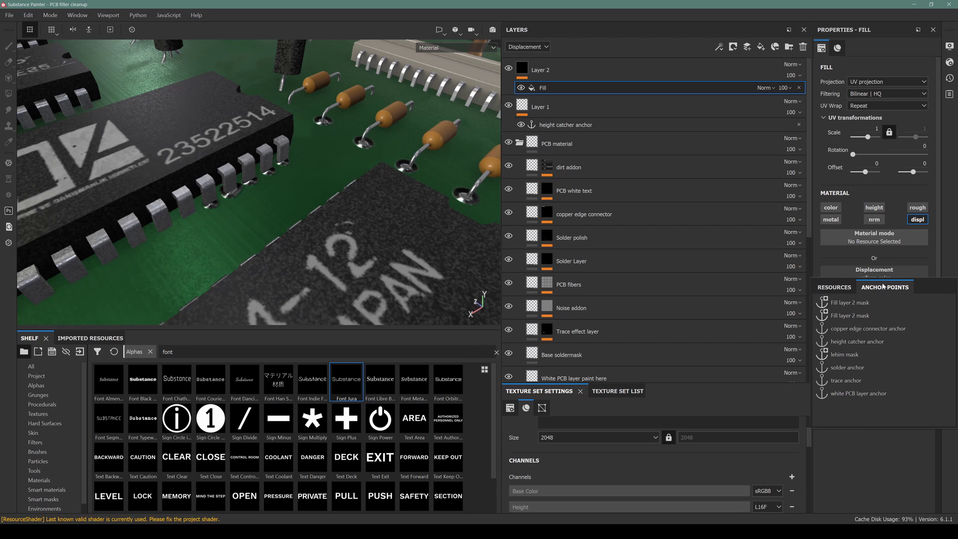
{"action": "left_click", "coordinate": [844, 342]}
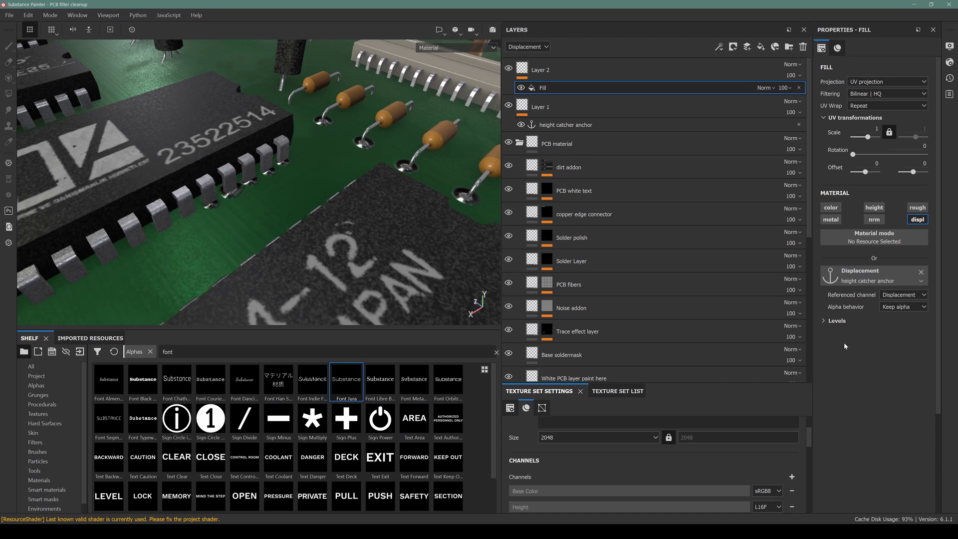
{"action": "left_click", "coordinate": [904, 295]}
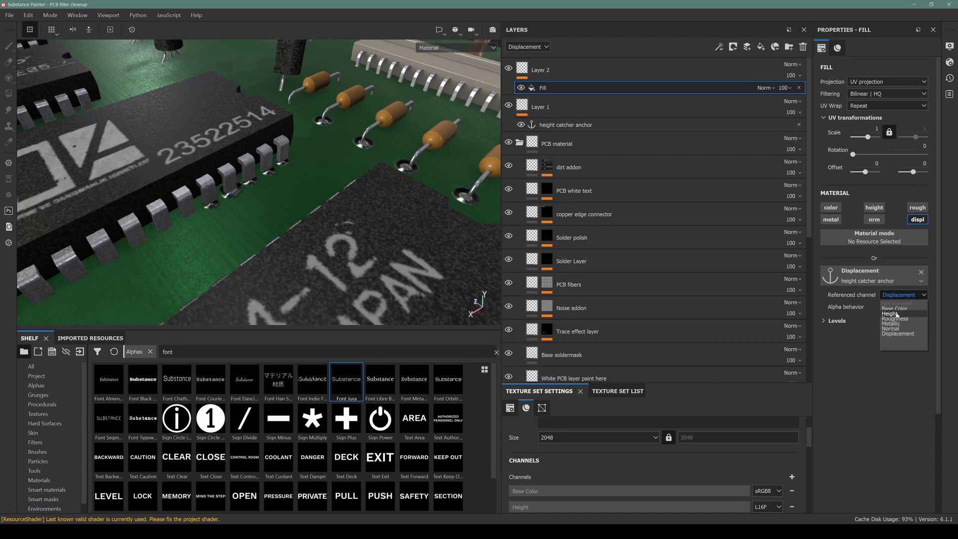
{"action": "left_click", "coordinate": [897, 314]}
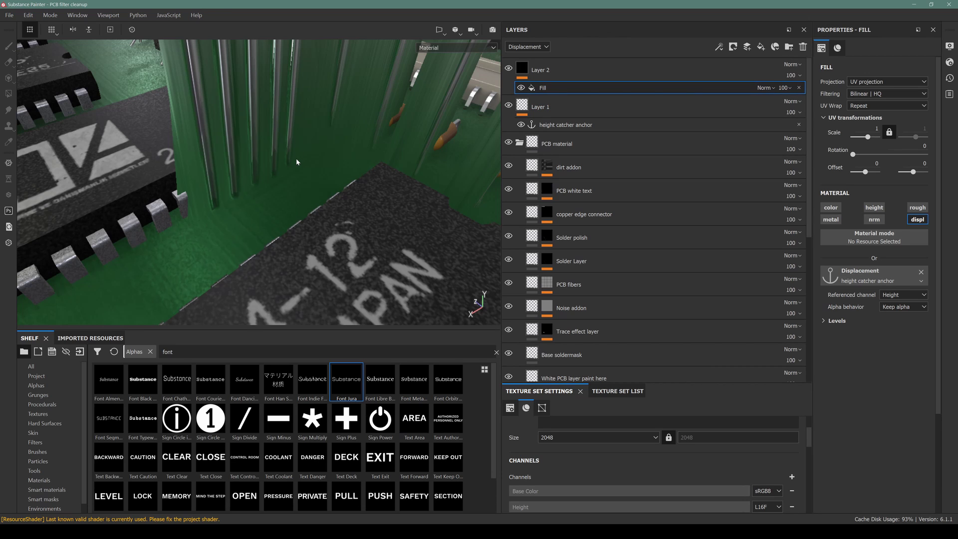
Step: In Shader Settings, lower the Displacement Scale from 0.24 to 0.004
{"action": "scroll", "coordinate": [297, 162], "scroll_direction": "down", "scroll_amount": 6}
{"action": "left_click_drag", "start_coordinate": [296, 162], "coordinate": [299, 252], "text": "alt"}
{"action": "scroll", "coordinate": [218, 135], "scroll_direction": "down", "scroll_amount": 5}
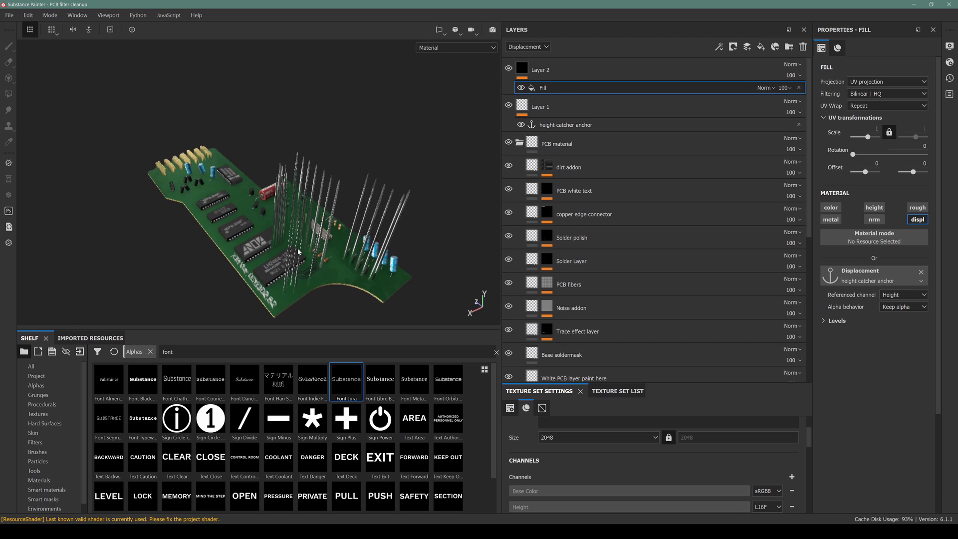
{"action": "scroll", "coordinate": [299, 252], "scroll_direction": "up", "scroll_amount": 10}
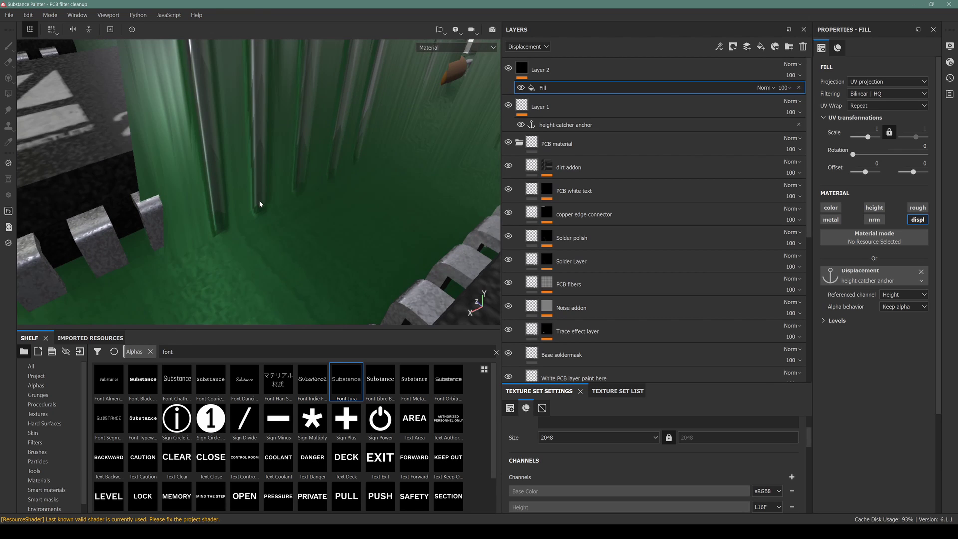
{"action": "left_click", "coordinate": [950, 62]}
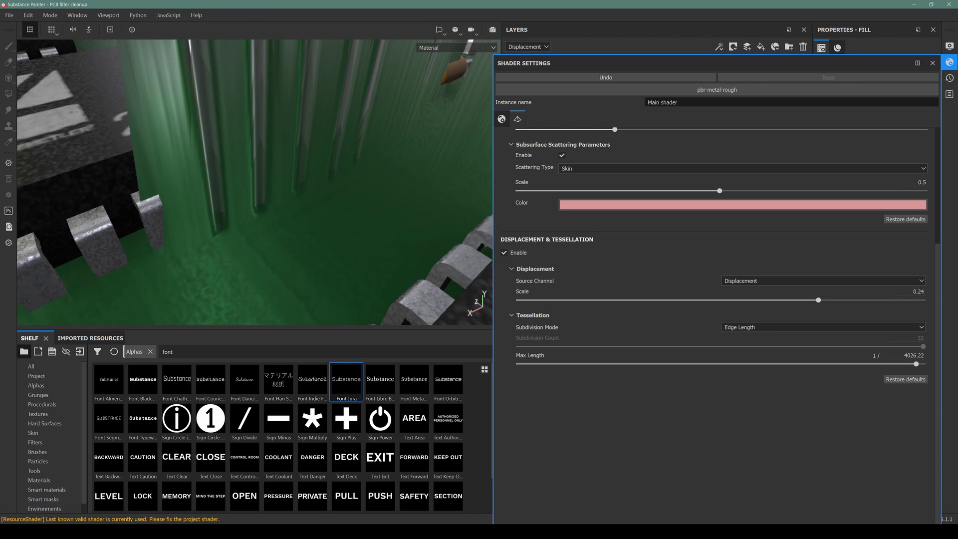
{"action": "left_click_drag", "start_coordinate": [767, 297], "coordinate": [724, 301]}
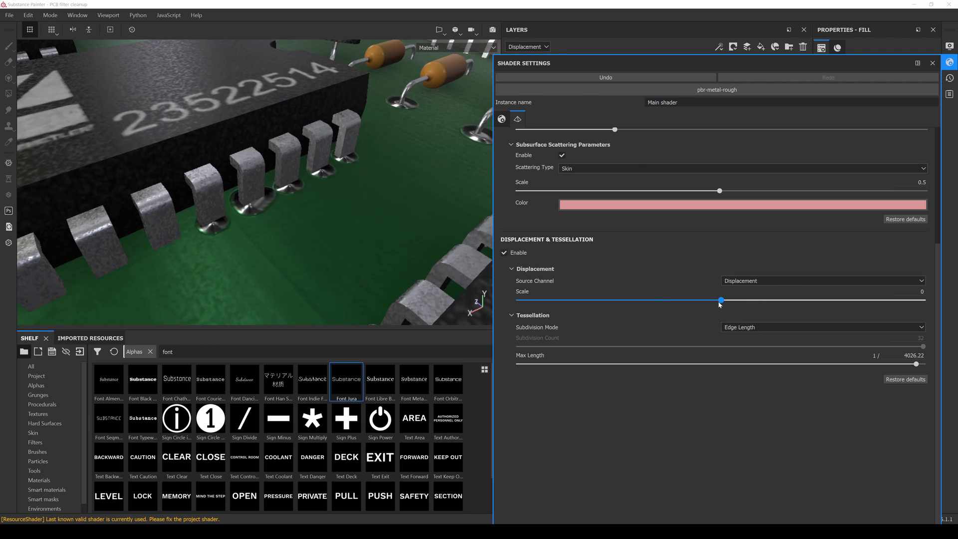
{"action": "left_click", "coordinate": [917, 291]}
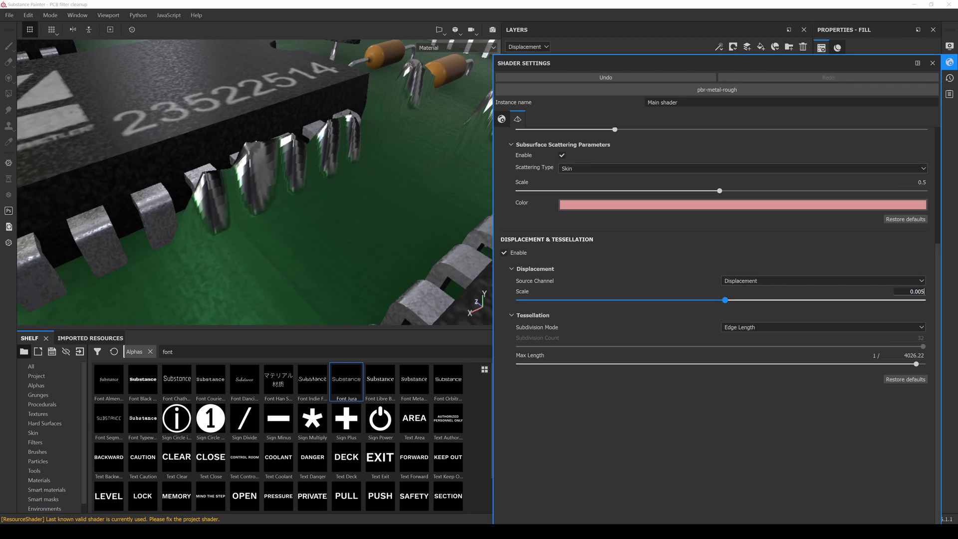
{"action": "key", "text": "Return"}
{"action": "left_click", "coordinate": [924, 293]}
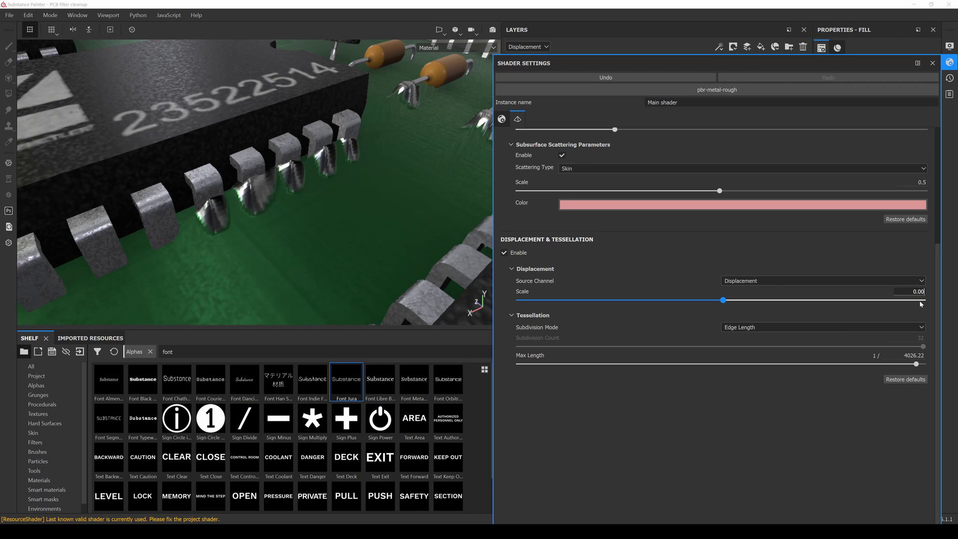
{"action": "type", "text": "4"}
{"action": "key", "text": "Return"}
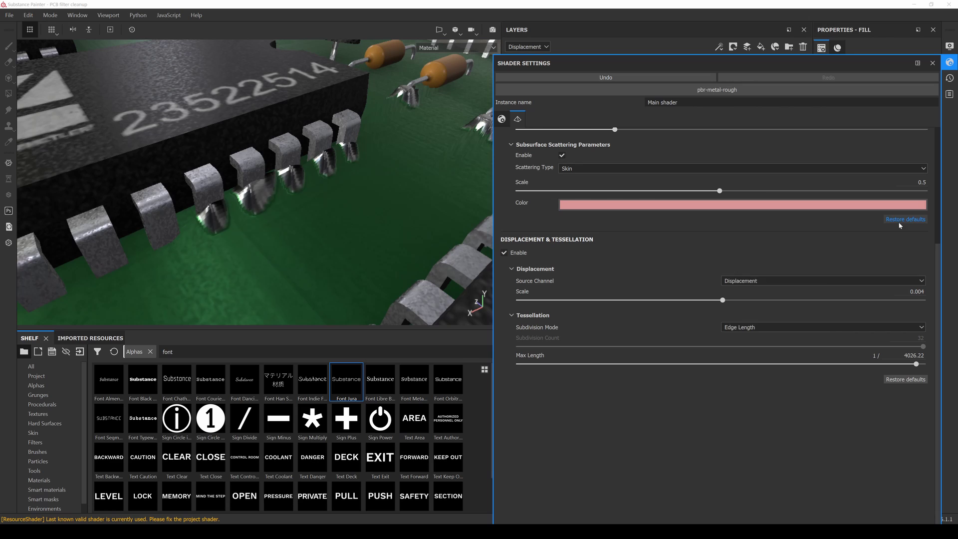
Step: Use Uniform tessellation with Subdivision Count 32, comparing against a count of 1
{"action": "left_click_drag", "start_coordinate": [567, 364], "coordinate": [956, 314]}
{"action": "left_click", "coordinate": [900, 327]}
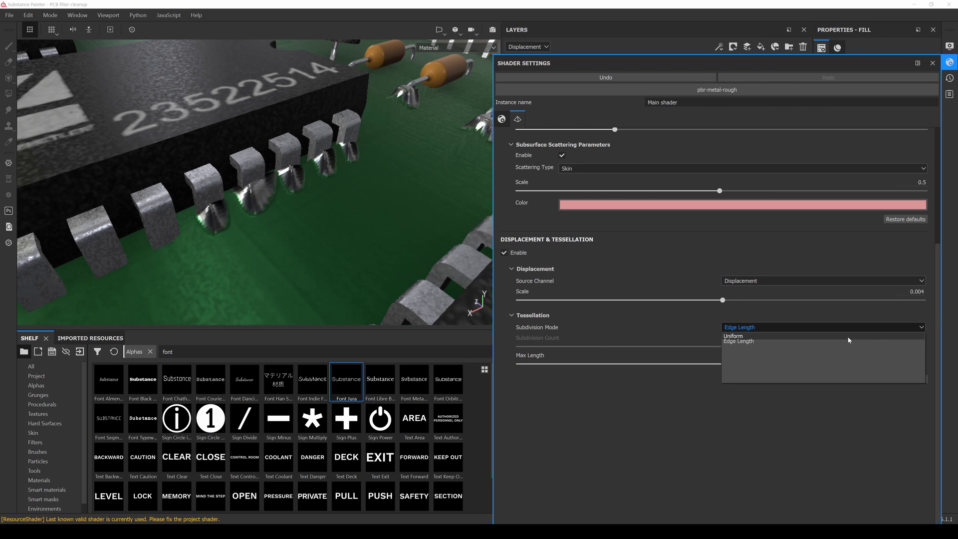
{"action": "left_click", "coordinate": [746, 336]}
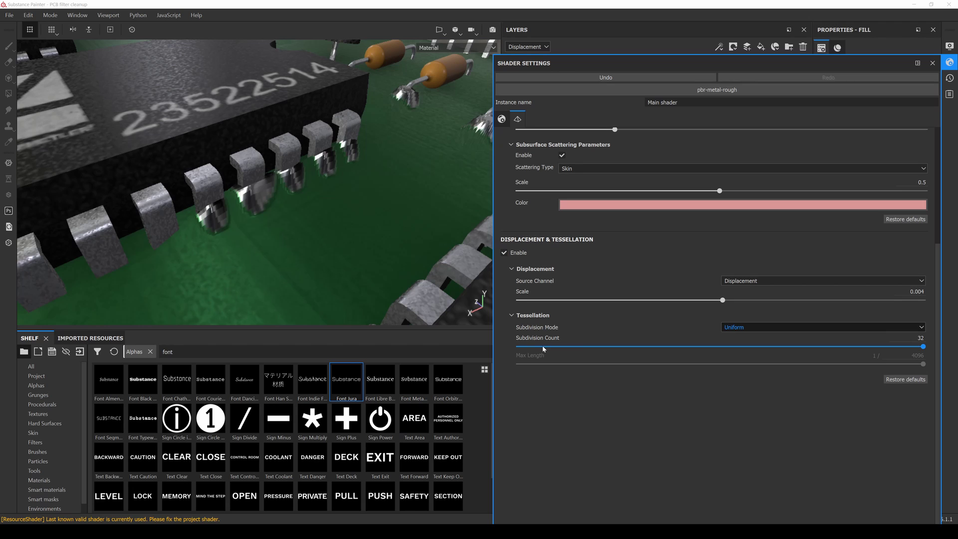
{"action": "left_click_drag", "start_coordinate": [662, 344], "coordinate": [948, 345]}
{"action": "left_click_drag", "start_coordinate": [892, 304], "coordinate": [504, 289]}
{"action": "right_click_drag", "start_coordinate": [426, 195], "coordinate": [296, 158], "text": "alt"}
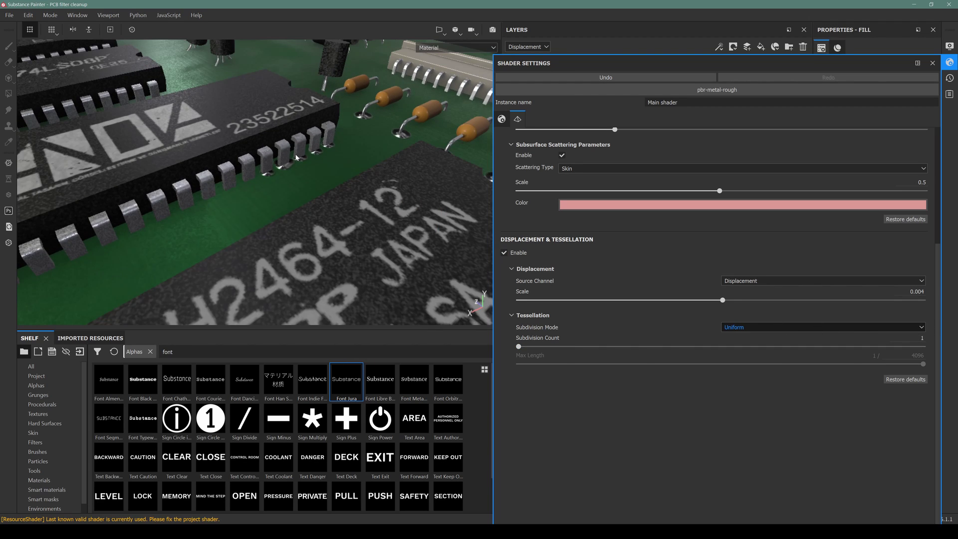
{"action": "scroll", "coordinate": [296, 157], "scroll_direction": "up", "scroll_amount": 5}
{"action": "left_click", "coordinate": [772, 346]}
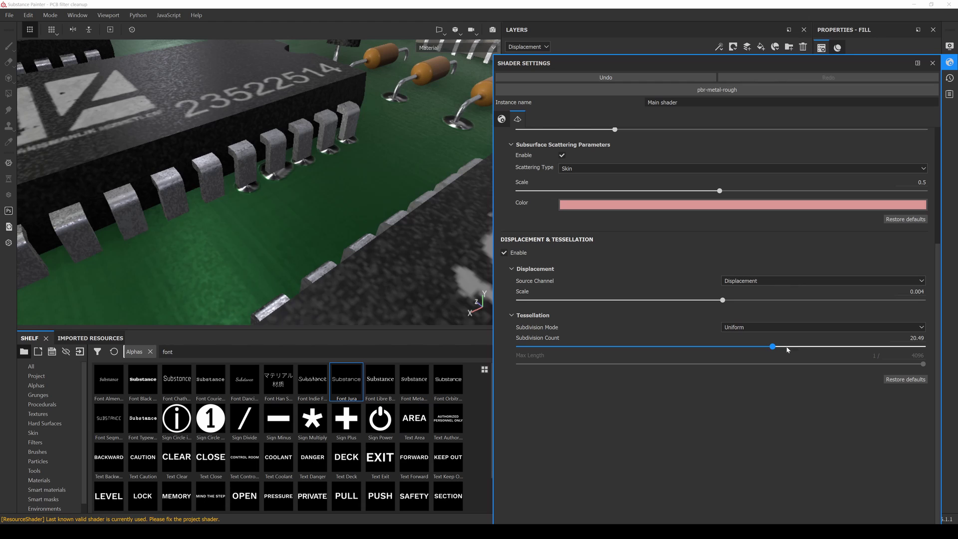
{"action": "left_click_drag", "start_coordinate": [787, 350], "coordinate": [938, 350]}
{"action": "right_click_drag", "start_coordinate": [387, 193], "coordinate": [344, 187], "text": "alt"}
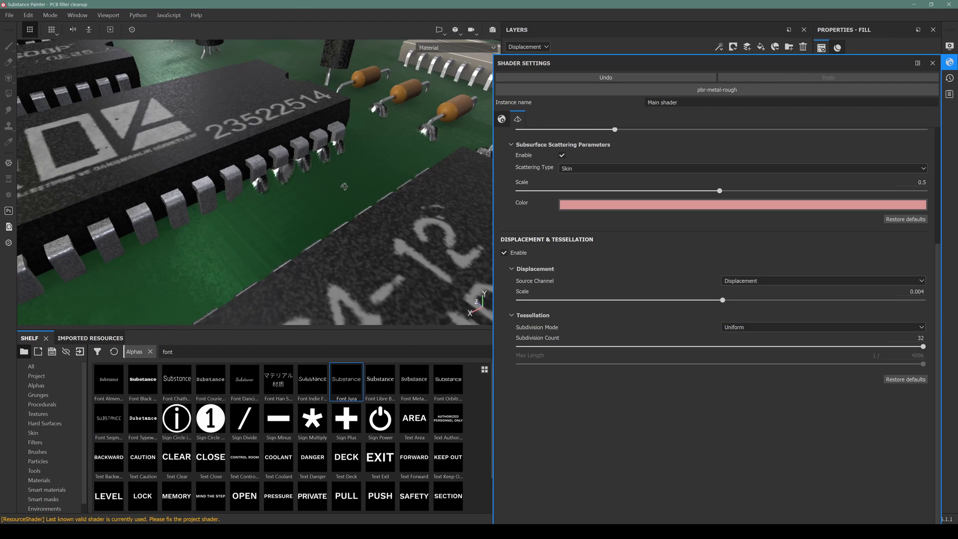
{"action": "left_click_drag", "start_coordinate": [344, 187], "coordinate": [289, 226], "text": "alt"}
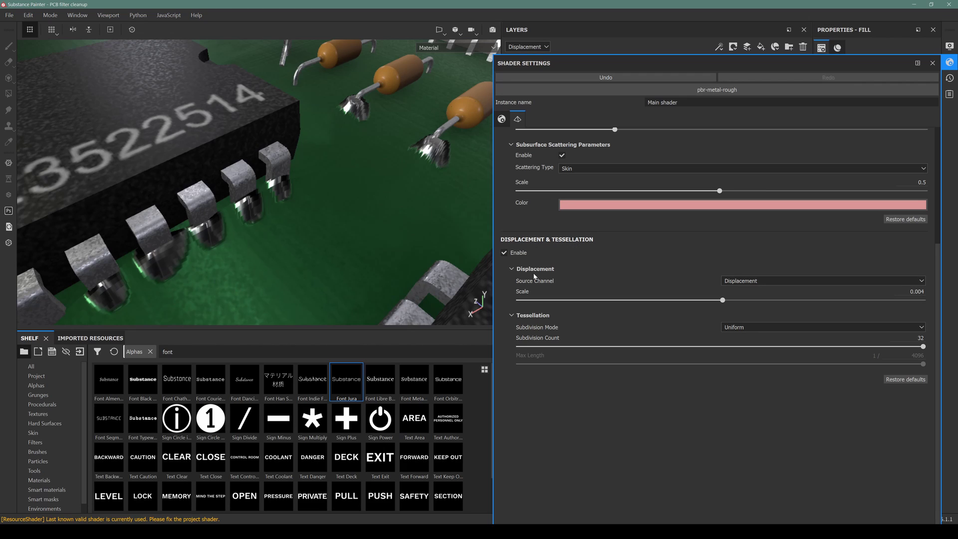
Step: Disable Displacement & Tessellation and close the Shader Settings
{"action": "left_click", "coordinate": [504, 252]}
{"action": "left_click", "coordinate": [630, 3]}
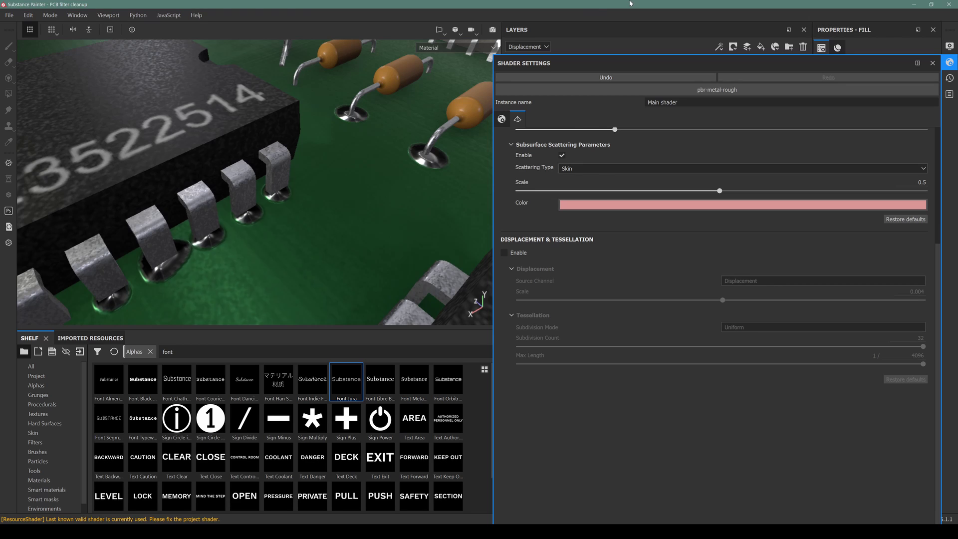
{"action": "left_click", "coordinate": [933, 63]}
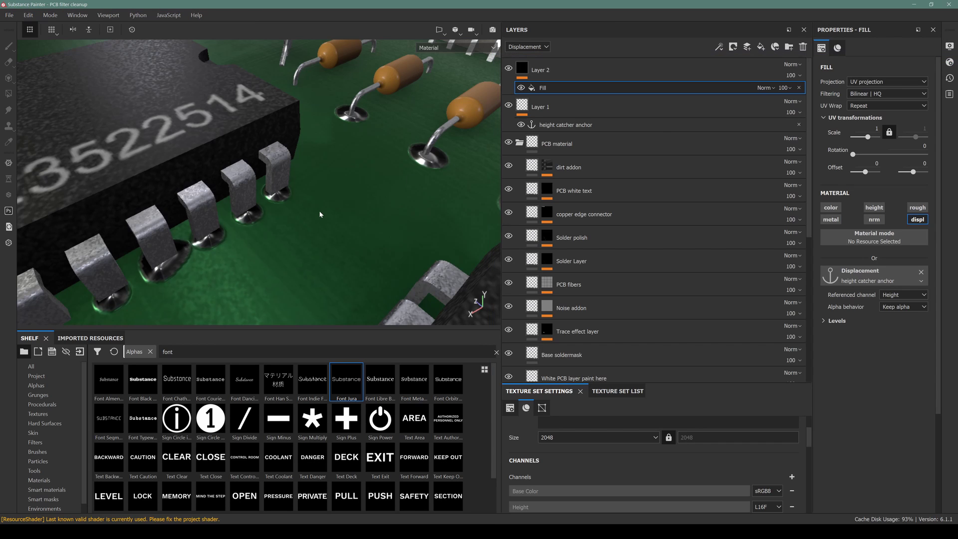
Step: Pan, orbit and zoom around the chip to inspect its pins
{"action": "scroll", "coordinate": [371, 187], "scroll_direction": "down", "scroll_amount": 5}
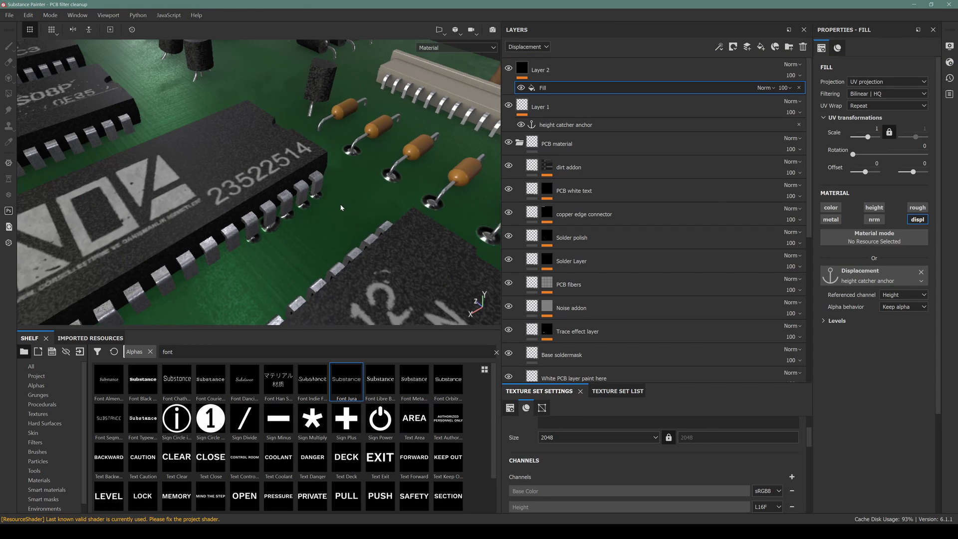
{"action": "middle_click_drag", "start_coordinate": [340, 204], "coordinate": [235, 230], "text": "alt"}
{"action": "scroll", "coordinate": [236, 233], "scroll_direction": "up", "scroll_amount": 5}
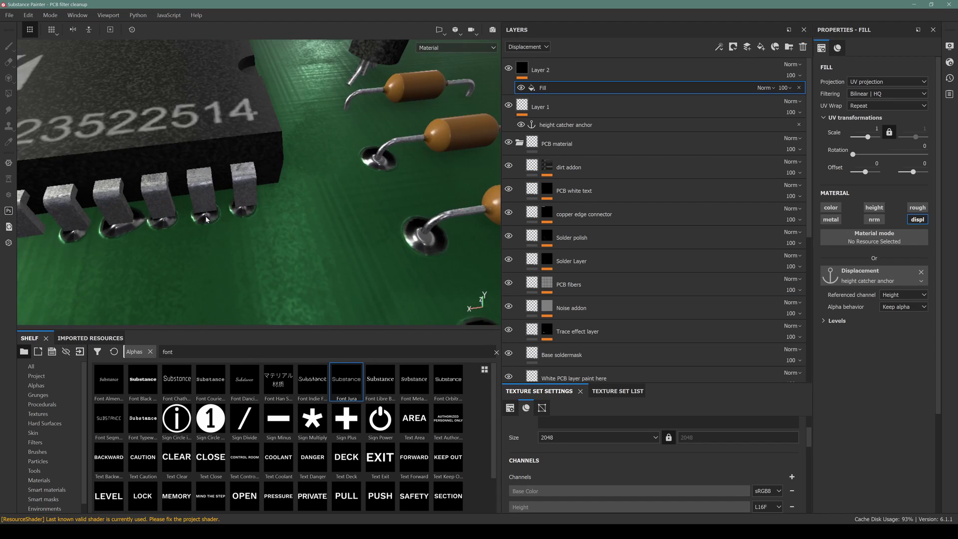
{"action": "left_click_drag", "start_coordinate": [139, 249], "coordinate": [269, 173], "text": "alt"}
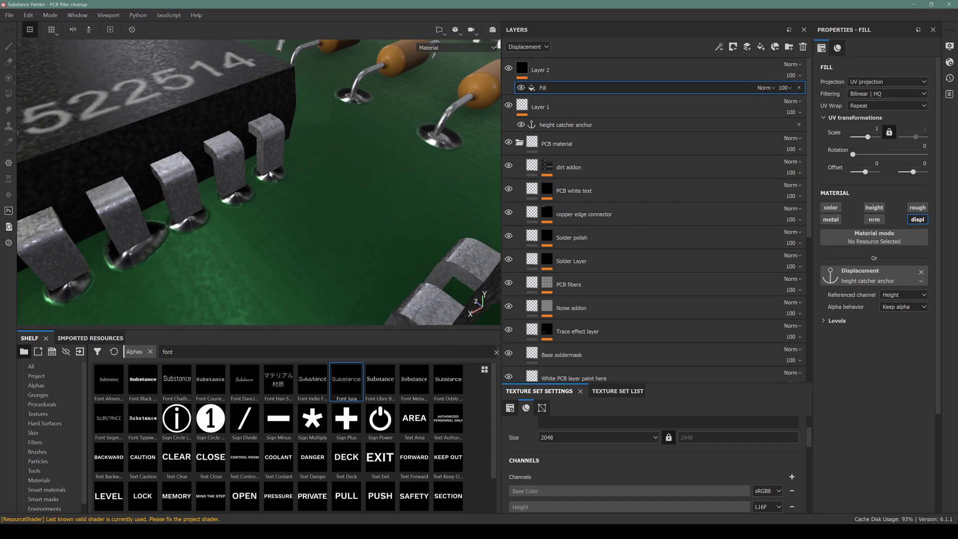
{"action": "scroll", "coordinate": [326, 196], "scroll_direction": "down", "scroll_amount": 5}
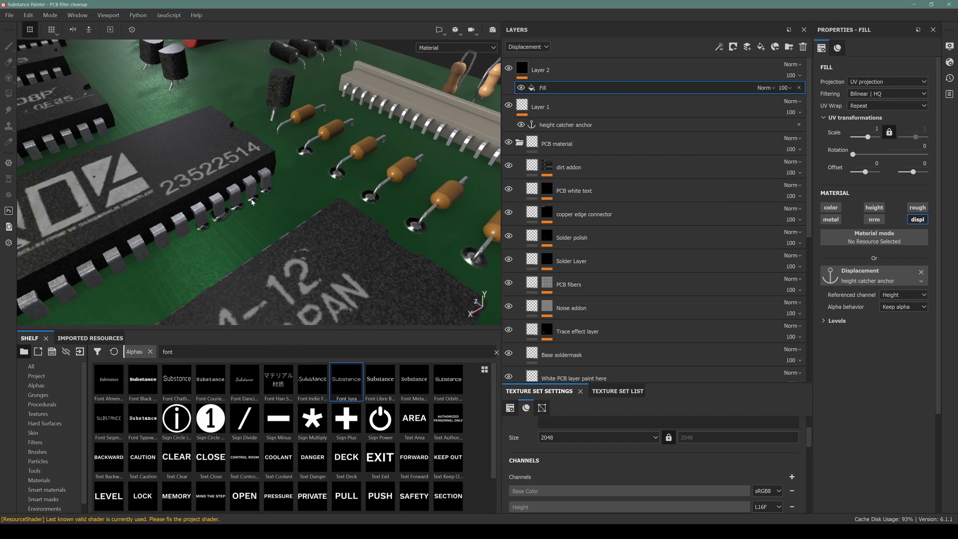
{"action": "left_click_drag", "start_coordinate": [327, 196], "coordinate": [360, 211], "text": "alt"}
{"action": "scroll", "coordinate": [648, 252], "scroll_direction": "down", "scroll_amount": 6}
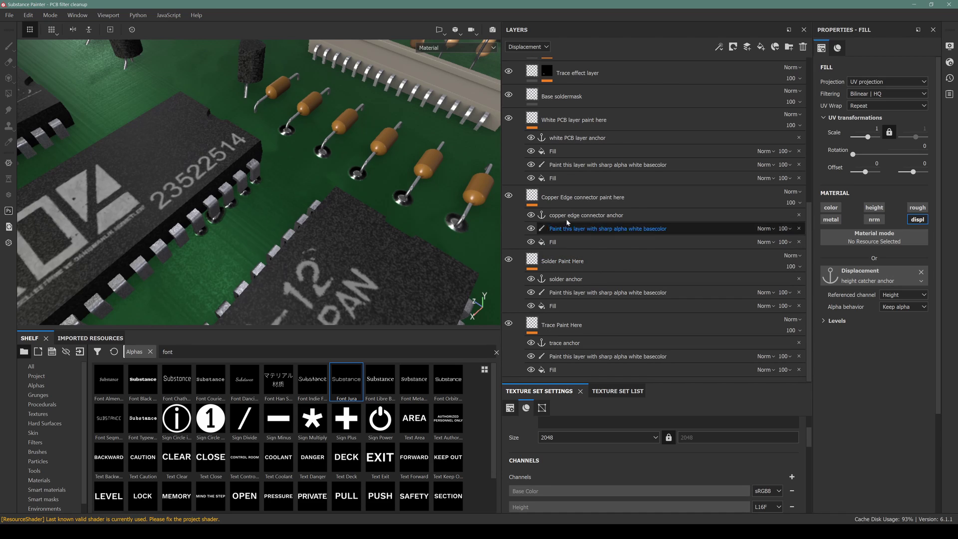
Step: On the Trace Paint Here paint layer, try a straight trace from a chip pin and undo the stray stroke
{"action": "left_click", "coordinate": [574, 356]}
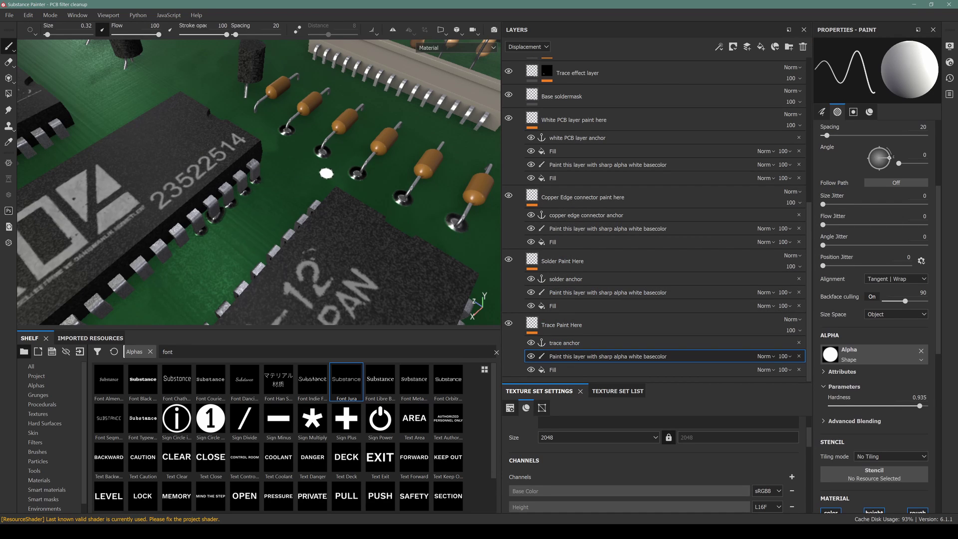
{"action": "left_click_drag", "start_coordinate": [204, 246], "coordinate": [253, 272], "text": "alt"}
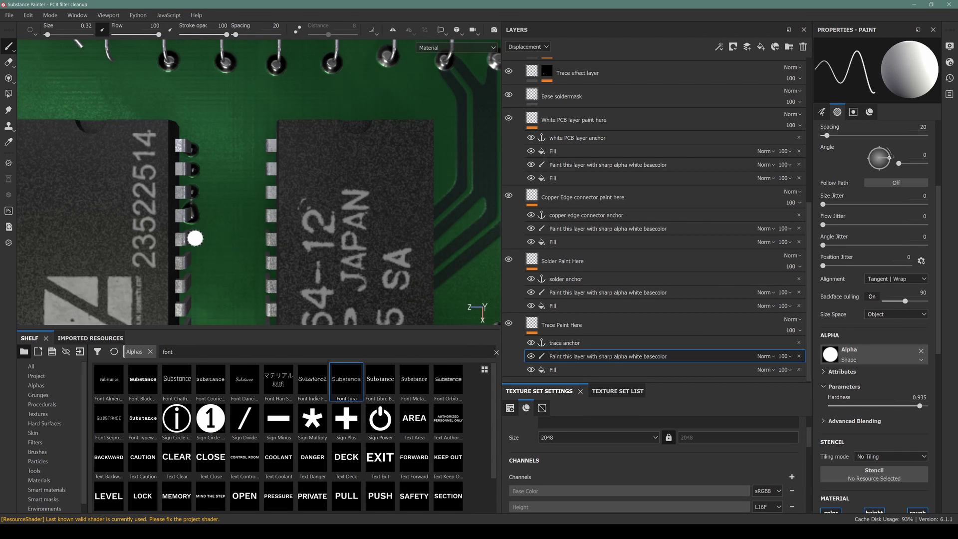
{"action": "key", "text": "shift"}
{"action": "right_click_drag", "start_coordinate": [245, 203], "coordinate": [243, 203], "text": "ctrl"}
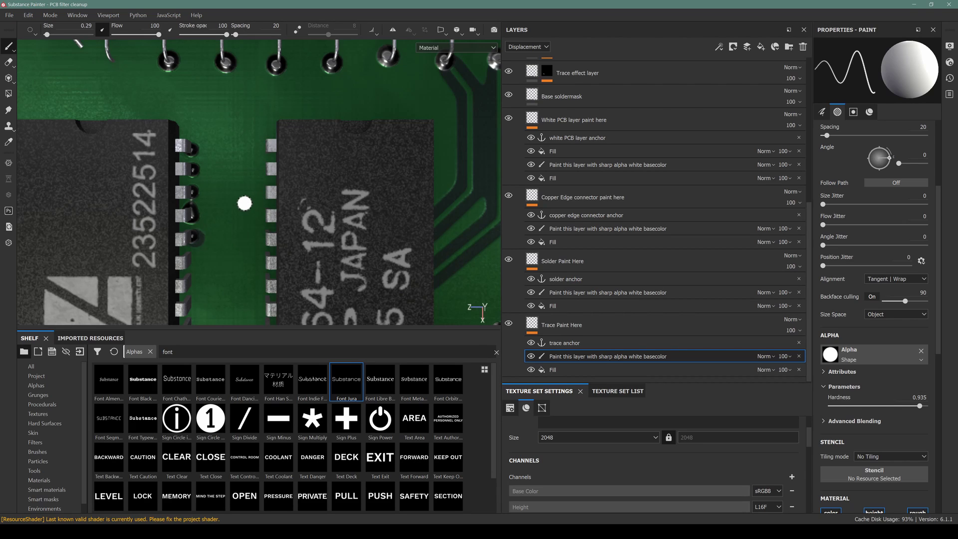
{"action": "left_click", "coordinate": [197, 242]}
{"action": "left_click", "coordinate": [230, 229], "text": "shift"}
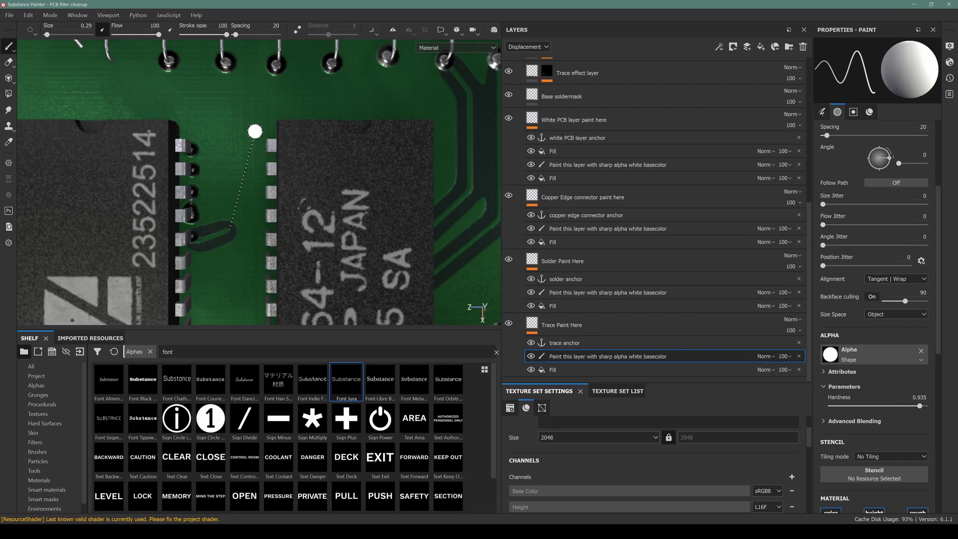
{"action": "key", "text": "ctrl+z"}
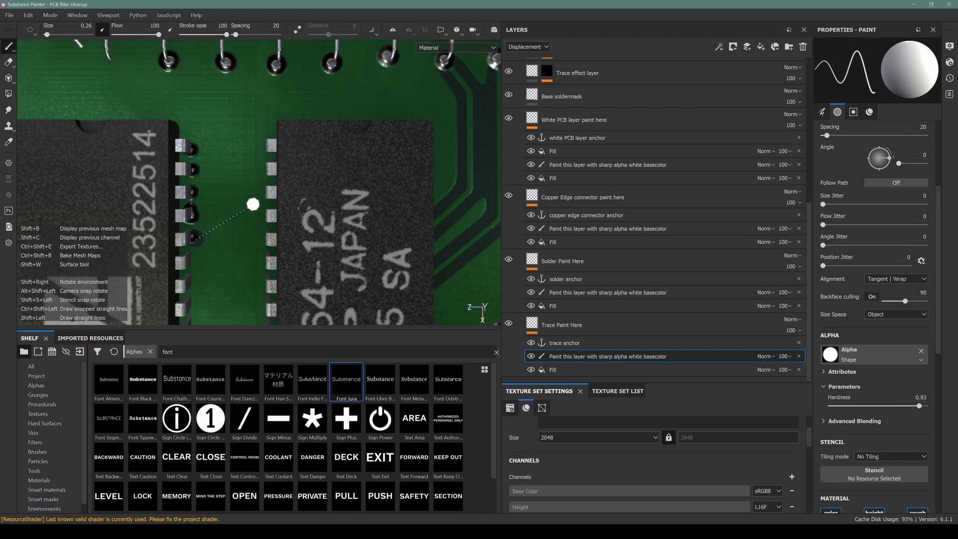
Step: Paint several straight trace segments toward the top pads, then undo them
{"action": "left_click", "coordinate": [253, 203], "text": "shift"}
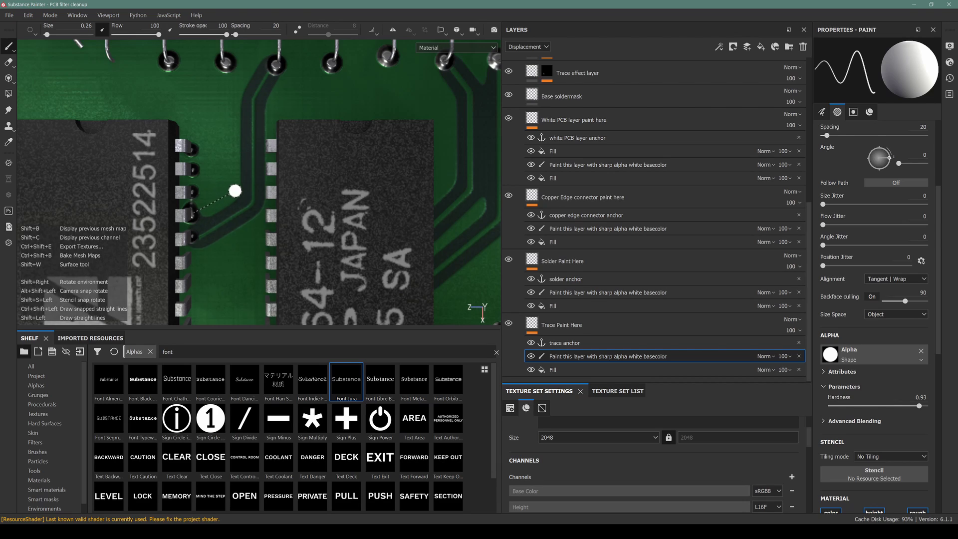
{"action": "left_click", "coordinate": [233, 84], "text": "shift"}
{"action": "left_click", "coordinate": [224, 64], "text": "shift"}
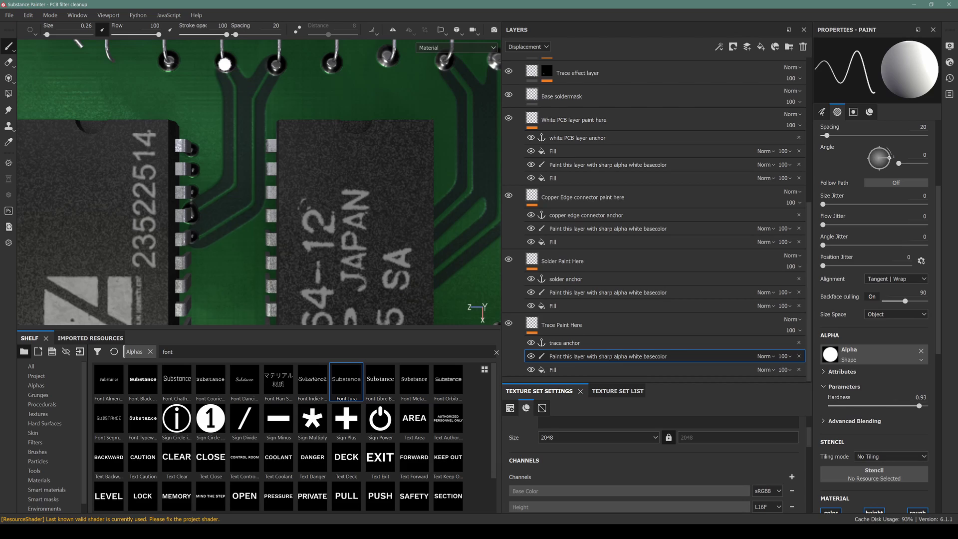
{"action": "left_click", "coordinate": [193, 187]}
{"action": "left_click", "coordinate": [221, 158], "text": "shift"}
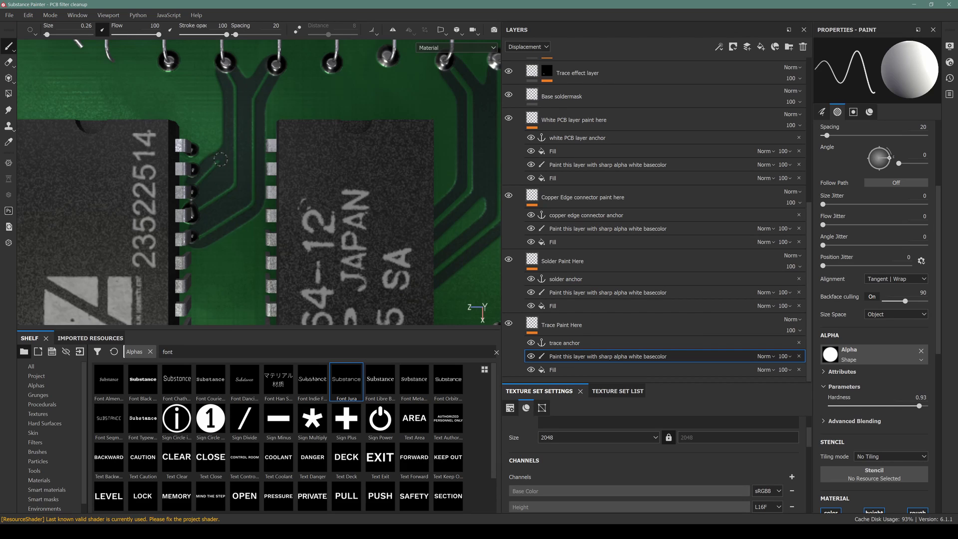
{"action": "left_click", "coordinate": [219, 91], "text": "shift"}
{"action": "left_click", "coordinate": [171, 61], "text": "shift"}
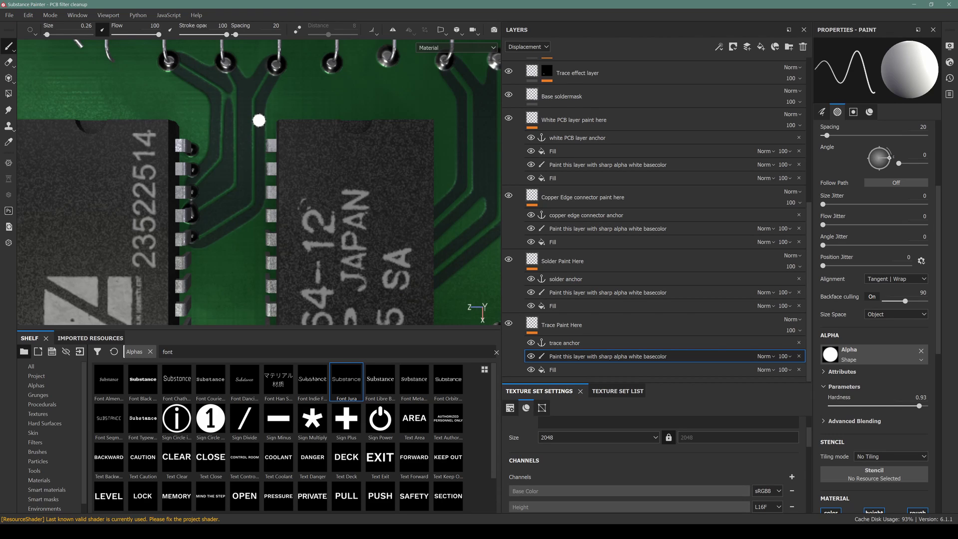
{"action": "key", "text": "ctrl+z"}
{"action": "key", "text": "ctrl+z"}
{"action": "key", "text": "ctrl+z"}
{"action": "key", "text": "ctrl+z"}
{"action": "key", "text": "ctrl+z"}
{"action": "key", "text": "ctrl+z"}
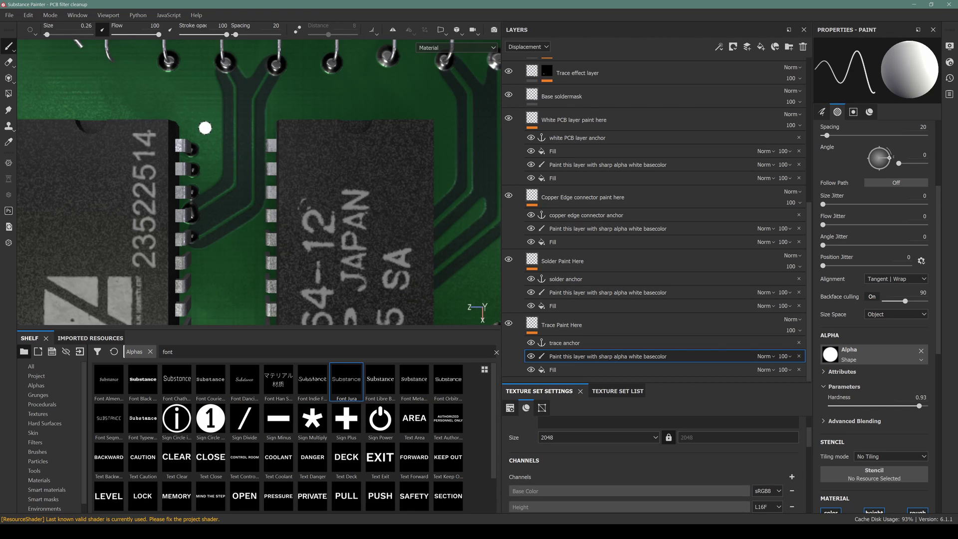
{"action": "key", "text": "ctrl+z"}
{"action": "key", "text": "ctrl+z"}
{"action": "key", "text": "ctrl+z"}
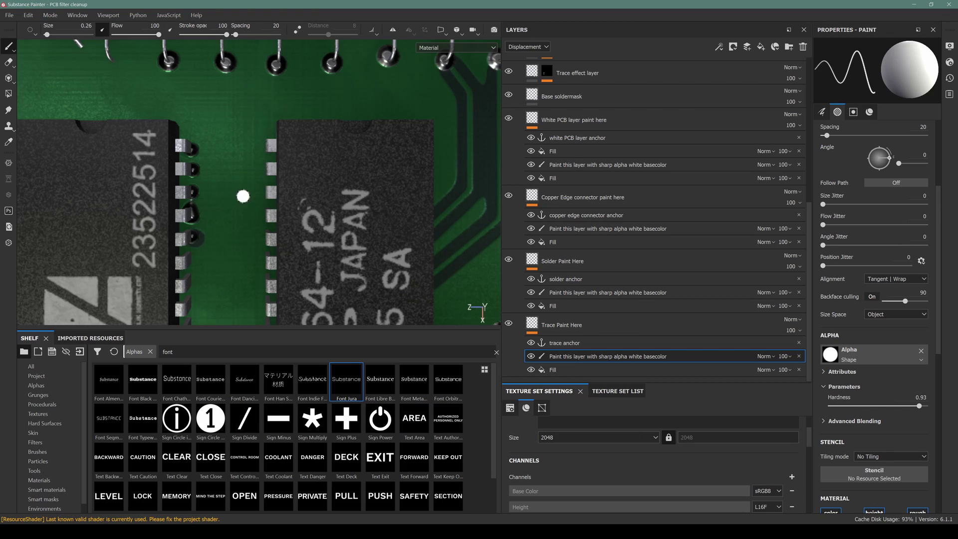
Step: Redraw the trace from the left-chip pin, up between the chips, to the top pin
{"action": "left_click", "coordinate": [195, 243]}
{"action": "left_click", "coordinate": [241, 213], "text": "shift"}
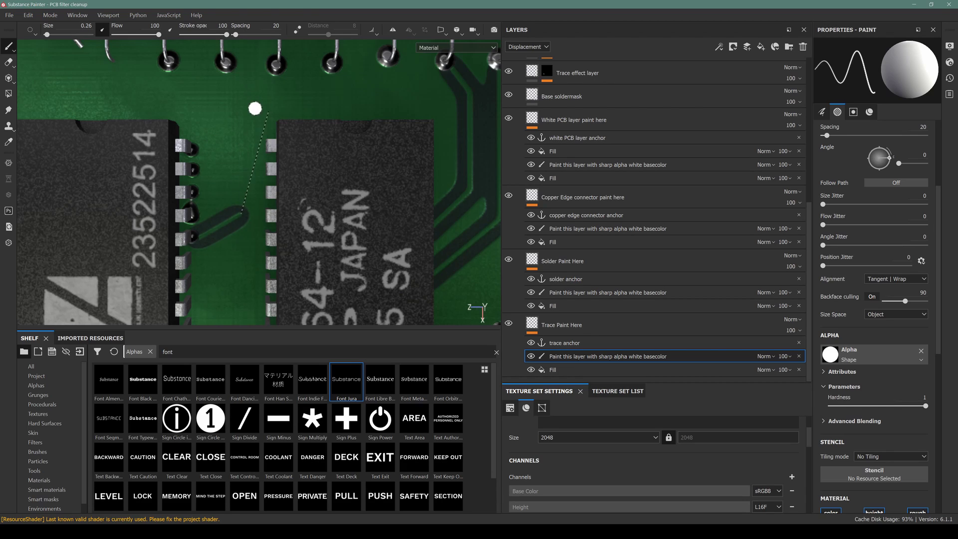
{"action": "left_click", "coordinate": [242, 102], "text": "shift"}
{"action": "left_click", "coordinate": [276, 65], "text": "shift"}
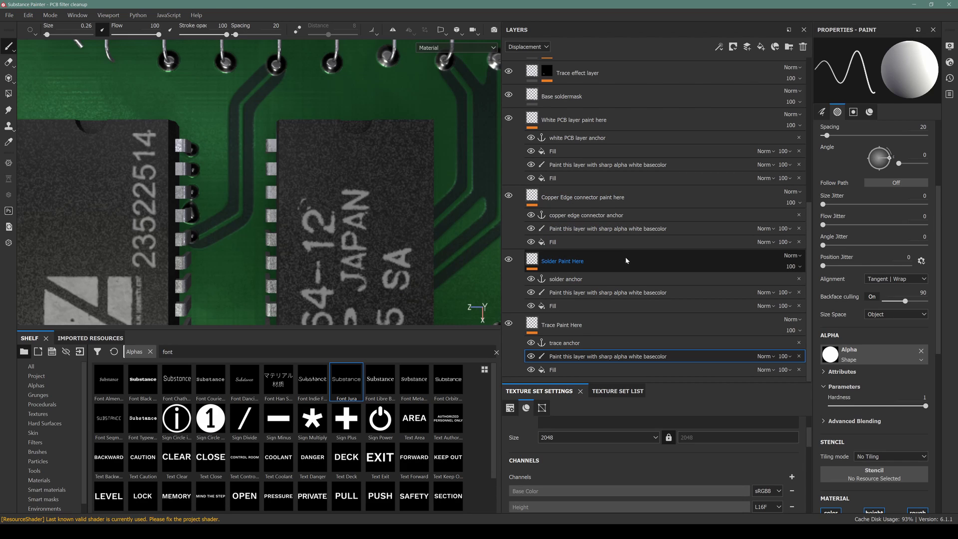
Step: Expand the Trace effect layer's mask and browse its fill, anchor and blur effects
{"action": "scroll", "coordinate": [569, 214], "scroll_direction": "up", "scroll_amount": 5}
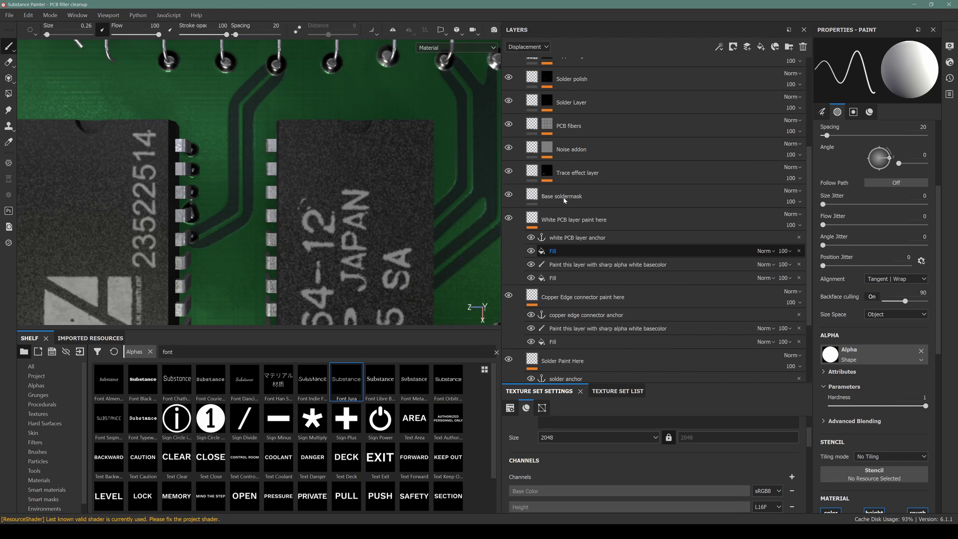
{"action": "left_click", "coordinate": [574, 174]}
{"action": "left_click", "coordinate": [532, 175]}
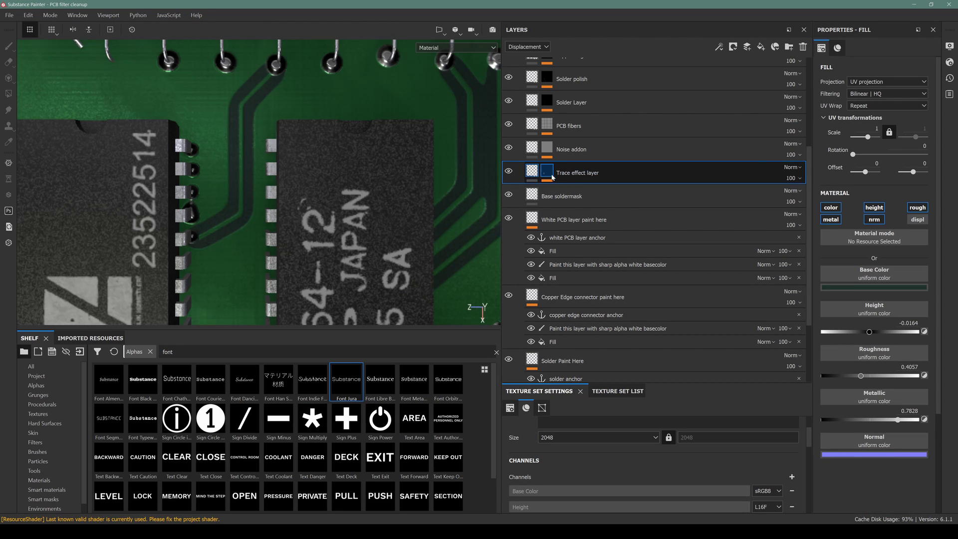
{"action": "left_click", "coordinate": [548, 173]}
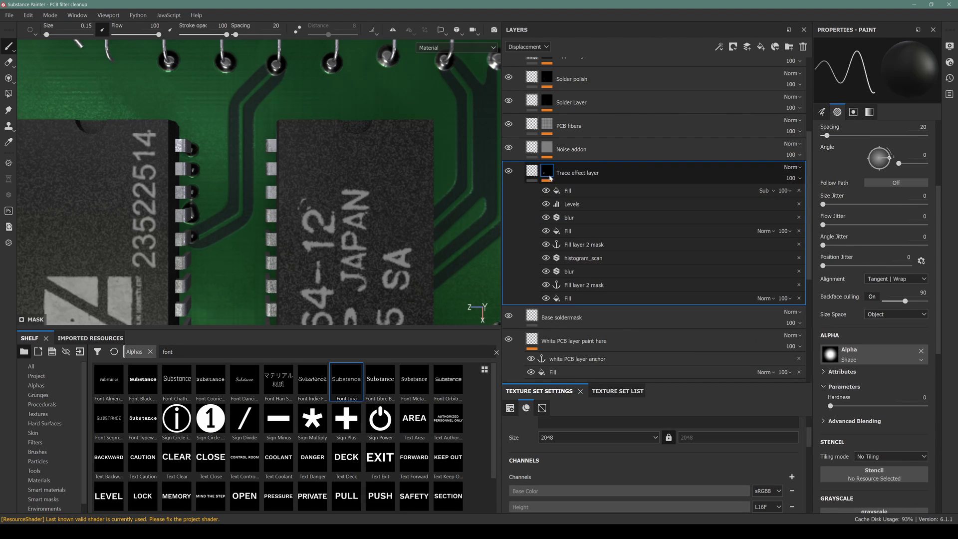
{"action": "left_click", "coordinate": [570, 299]}
{"action": "scroll", "coordinate": [589, 307], "scroll_direction": "down", "scroll_amount": 4}
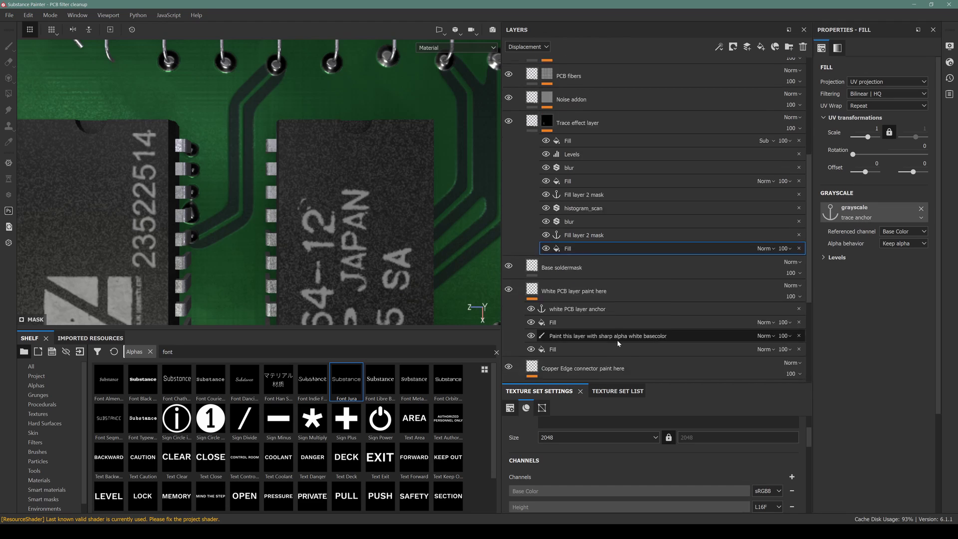
{"action": "scroll", "coordinate": [539, 200], "scroll_direction": "up", "scroll_amount": 4}
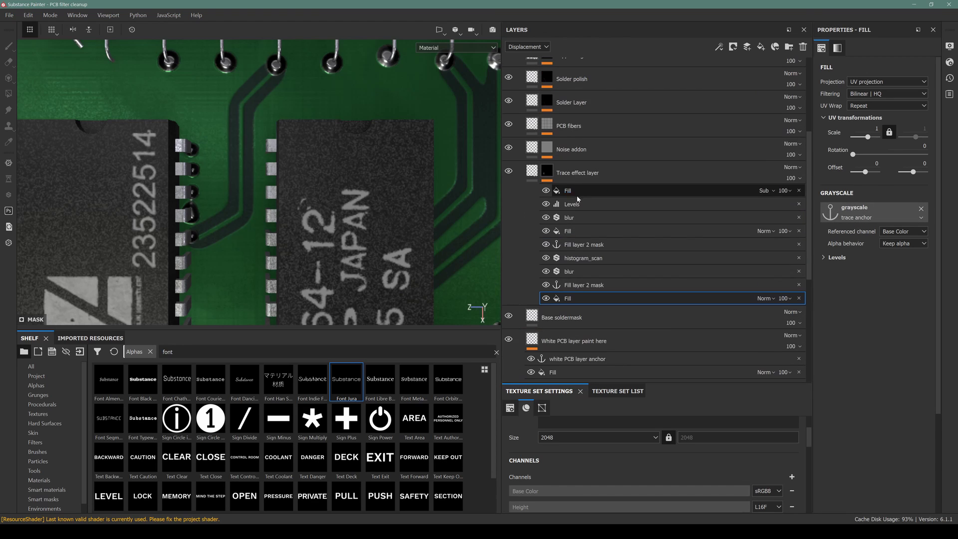
{"action": "scroll", "coordinate": [577, 272], "scroll_direction": "down", "scroll_amount": 2}
{"action": "left_click", "coordinate": [579, 235]}
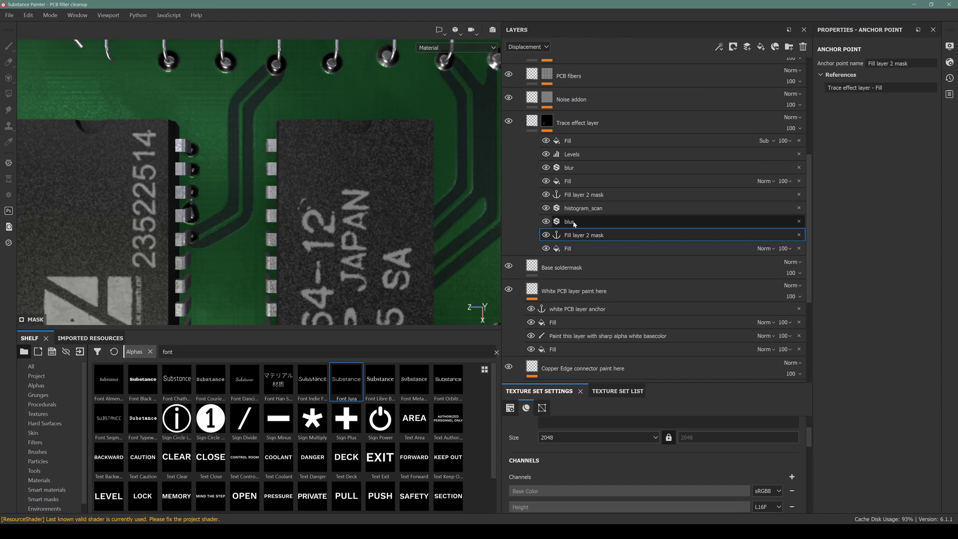
{"action": "left_click", "coordinate": [579, 221]}
Step: Set the histogram_scan Contrast to 0.66 and Position to 0.01
{"action": "left_click", "coordinate": [580, 208]}
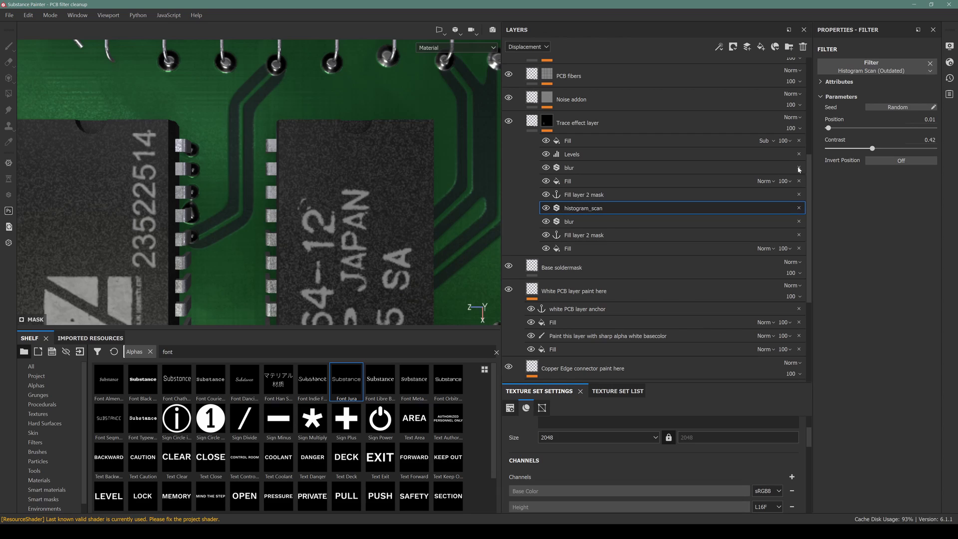
{"action": "left_click_drag", "start_coordinate": [860, 148], "coordinate": [832, 153]}
{"action": "left_click_drag", "start_coordinate": [829, 128], "coordinate": [849, 130]}
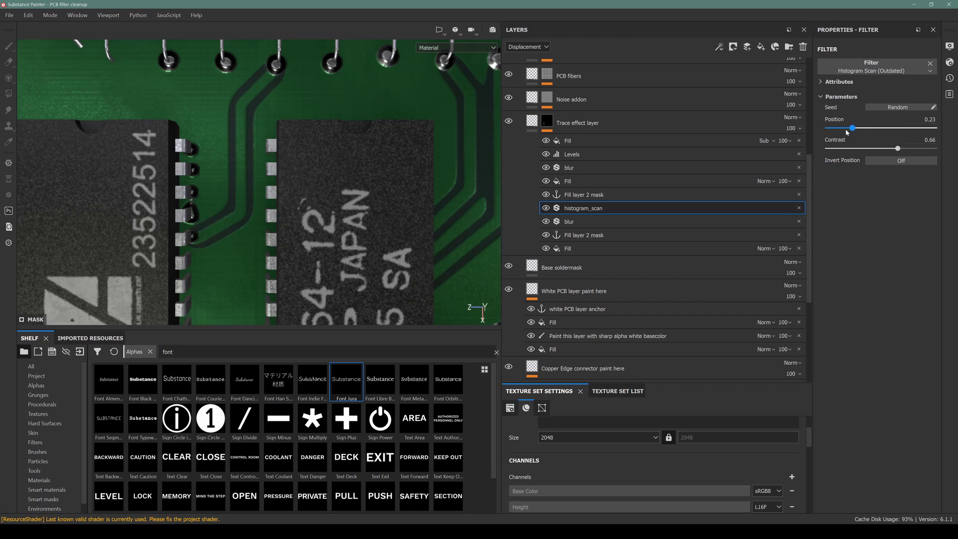
{"action": "left_click_drag", "start_coordinate": [828, 134], "coordinate": [820, 131]}
Step: Set the lower blur effect's Blur Intensity to 0
{"action": "key", "text": "Down"}
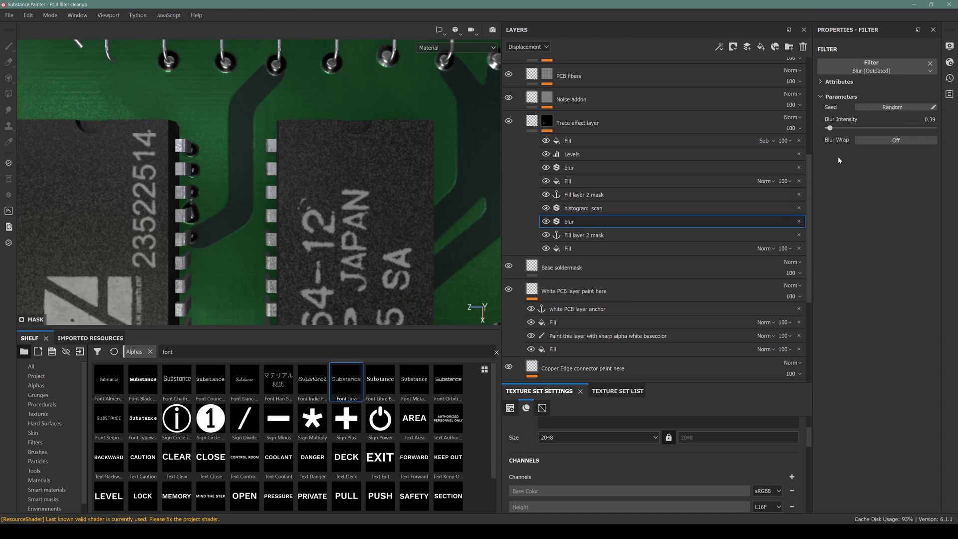
{"action": "left_click_drag", "start_coordinate": [835, 127], "coordinate": [902, 116]}
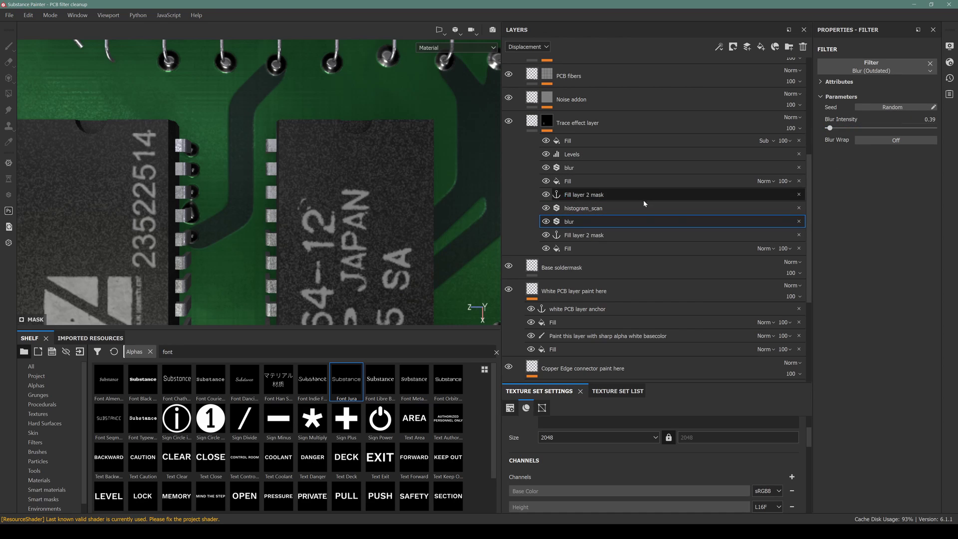
{"action": "left_click", "coordinate": [588, 210]}
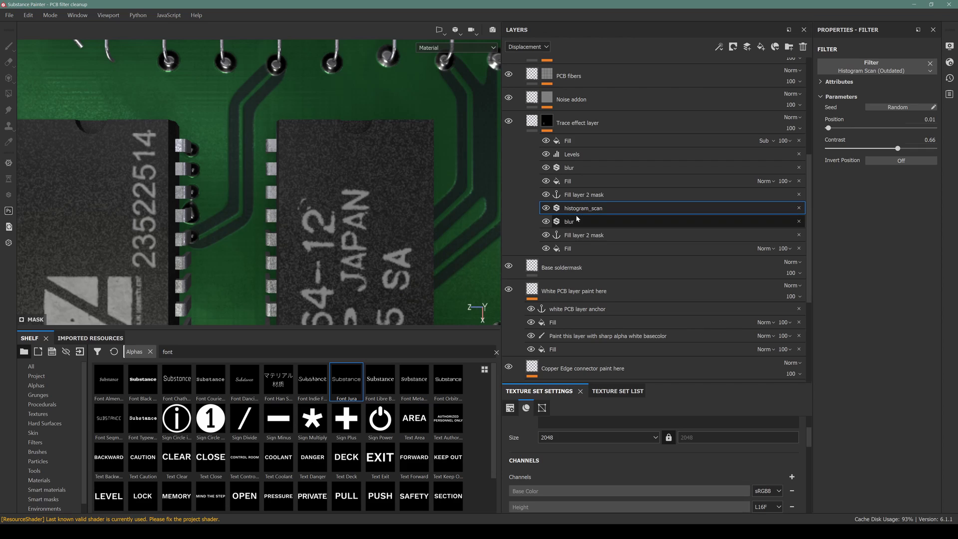
{"action": "left_click", "coordinate": [575, 222]}
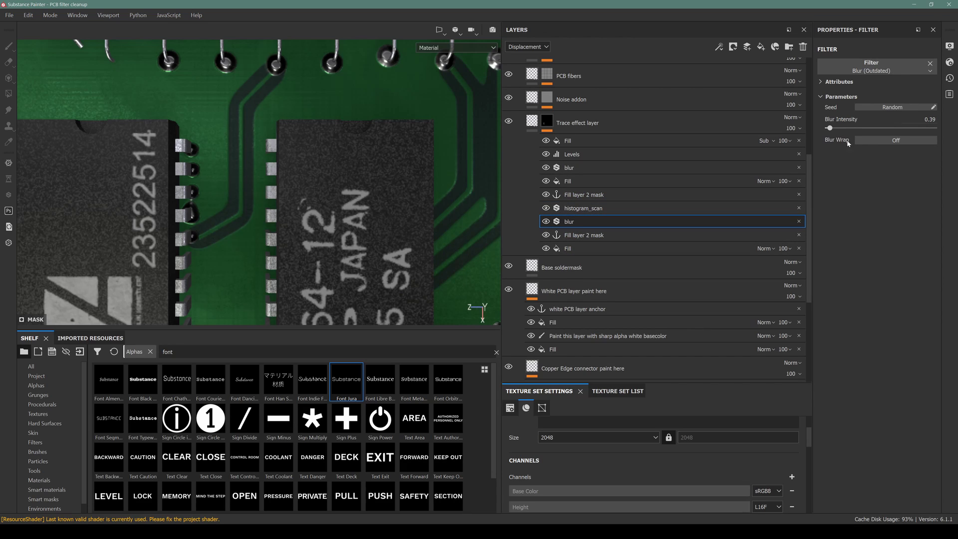
{"action": "left_click_drag", "start_coordinate": [831, 129], "coordinate": [818, 134]}
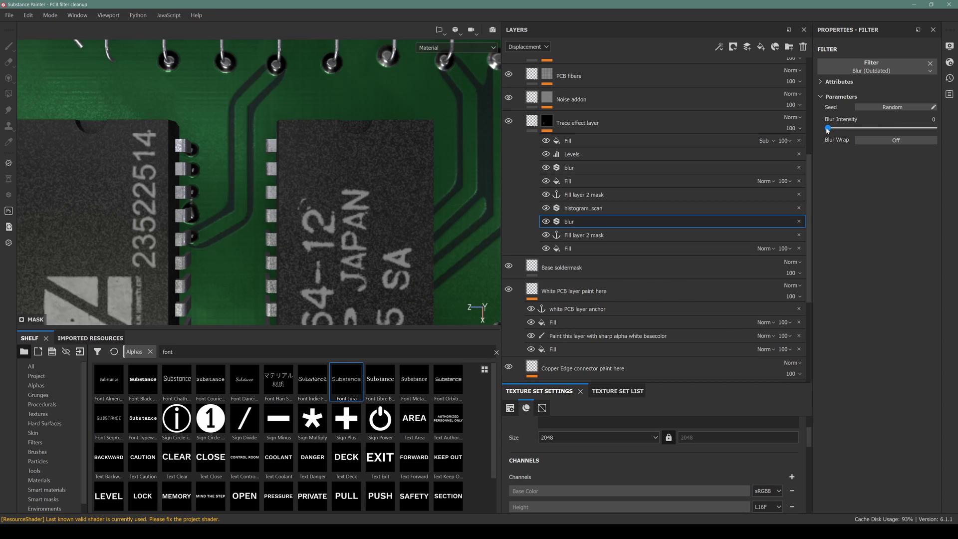
Step: Set the blur's Blur Intensity to 0.23 and zoom out from the board
{"action": "left_click_drag", "start_coordinate": [828, 129], "coordinate": [830, 129]}
{"action": "scroll", "coordinate": [219, 196], "scroll_direction": "down", "scroll_amount": 2}
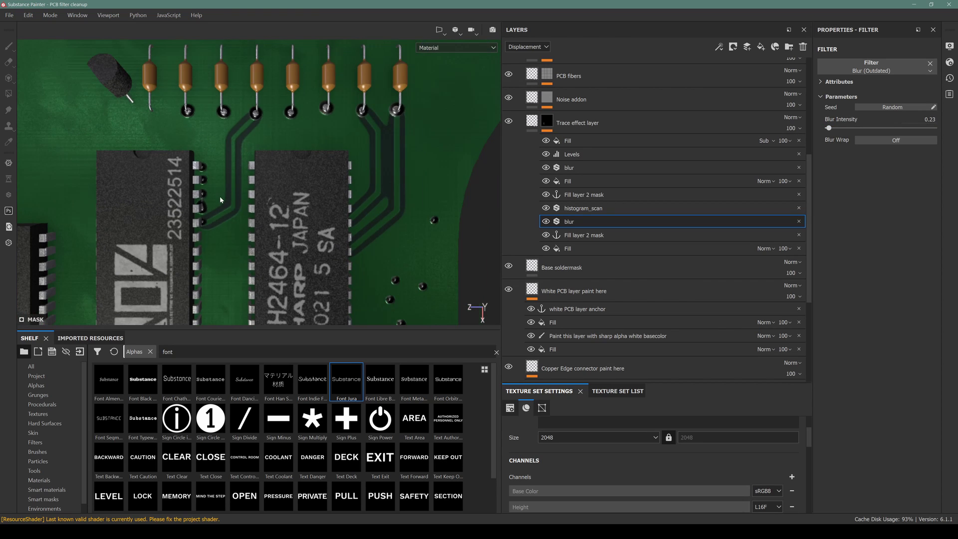
{"action": "scroll", "coordinate": [230, 150], "scroll_direction": "down", "scroll_amount": 1}
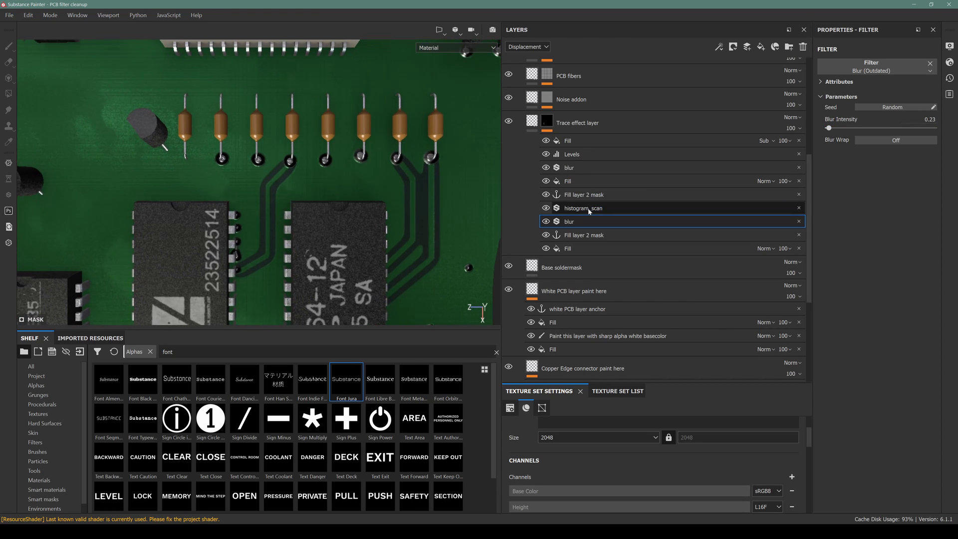
{"action": "scroll", "coordinate": [237, 203], "scroll_direction": "down", "scroll_amount": 2}
{"action": "scroll", "coordinate": [324, 160], "scroll_direction": "down", "scroll_amount": 4}
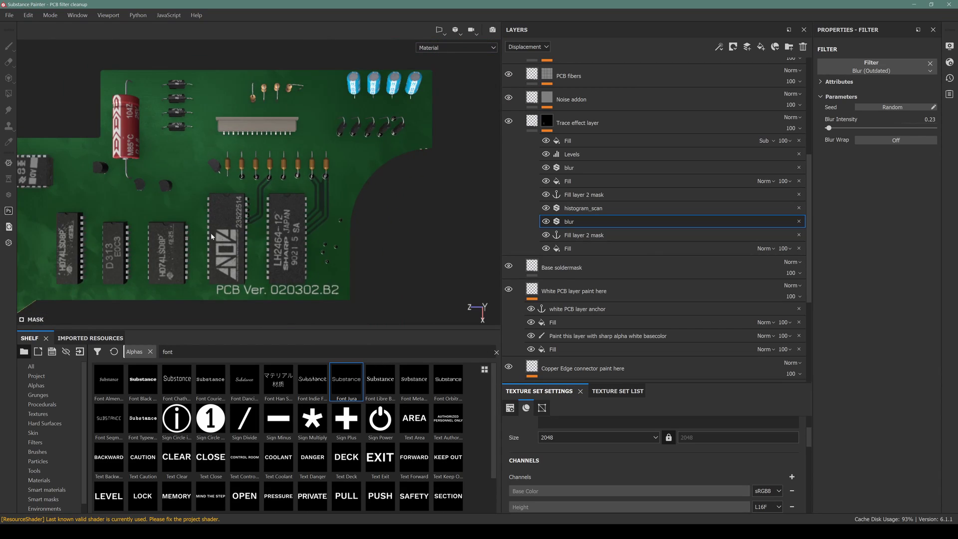
Step: Orbit around the whole PCB to review the finished board from several angles
{"action": "left_click_drag", "start_coordinate": [323, 200], "coordinate": [103, 156], "text": "alt"}
{"action": "middle_click_drag", "start_coordinate": [175, 220], "coordinate": [198, 140], "text": "alt"}
{"action": "left_click_drag", "start_coordinate": [198, 143], "coordinate": [317, 217], "text": "alt"}
{"action": "middle_click_drag", "start_coordinate": [250, 204], "coordinate": [265, 224], "text": "alt"}
{"action": "left_click_drag", "start_coordinate": [265, 224], "coordinate": [153, 159], "text": "alt"}
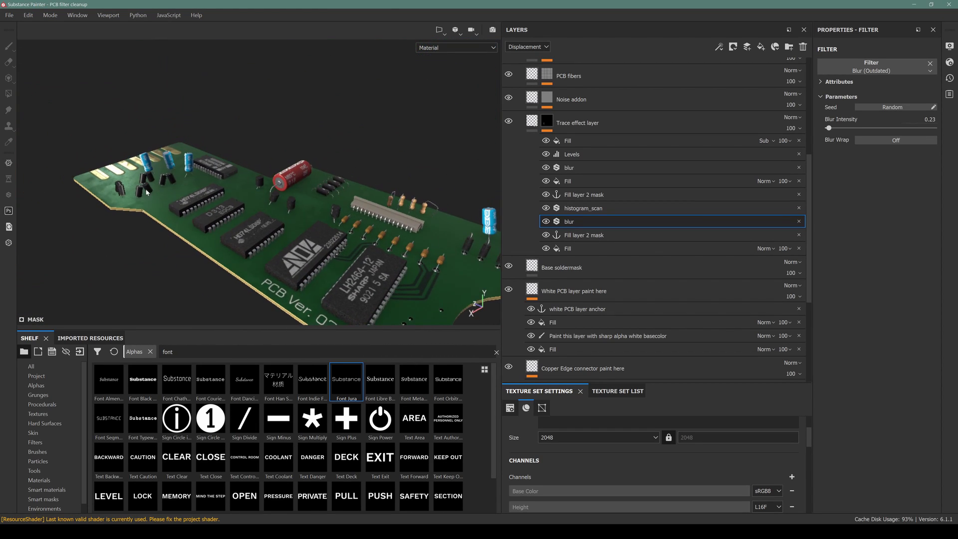
{"action": "middle_click_drag", "start_coordinate": [153, 159], "coordinate": [119, 134], "text": "alt"}
{"action": "left_click_drag", "start_coordinate": [119, 145], "coordinate": [154, 224], "text": "alt"}
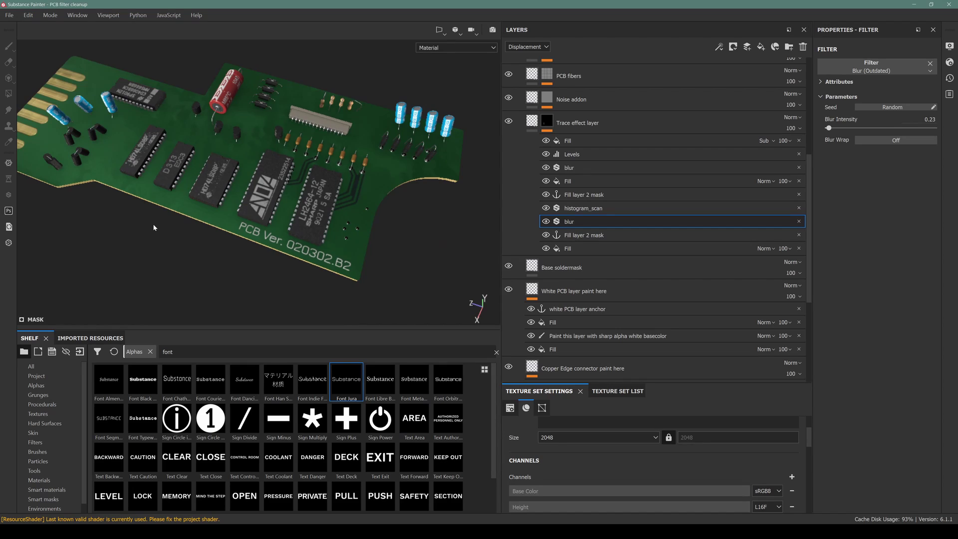